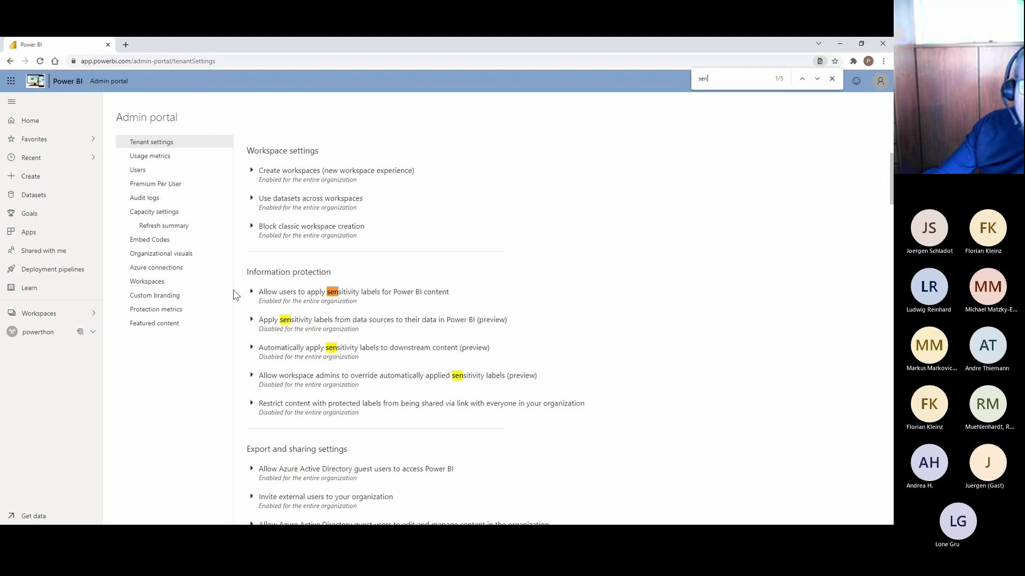
Review the tenant setting that allows sensitivity labels, and switch to Power BI Desktop to label the PP report Confidential
{"action": "left_click", "coordinate": [252, 294]}
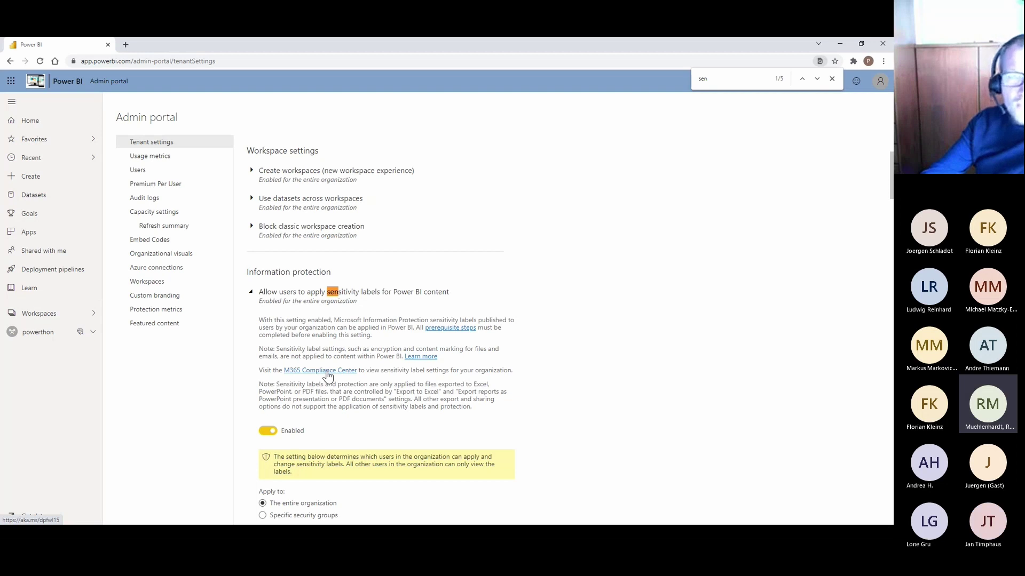
{"action": "key", "text": "alt+Tab"}
{"action": "left_click", "coordinate": [447, 98]}
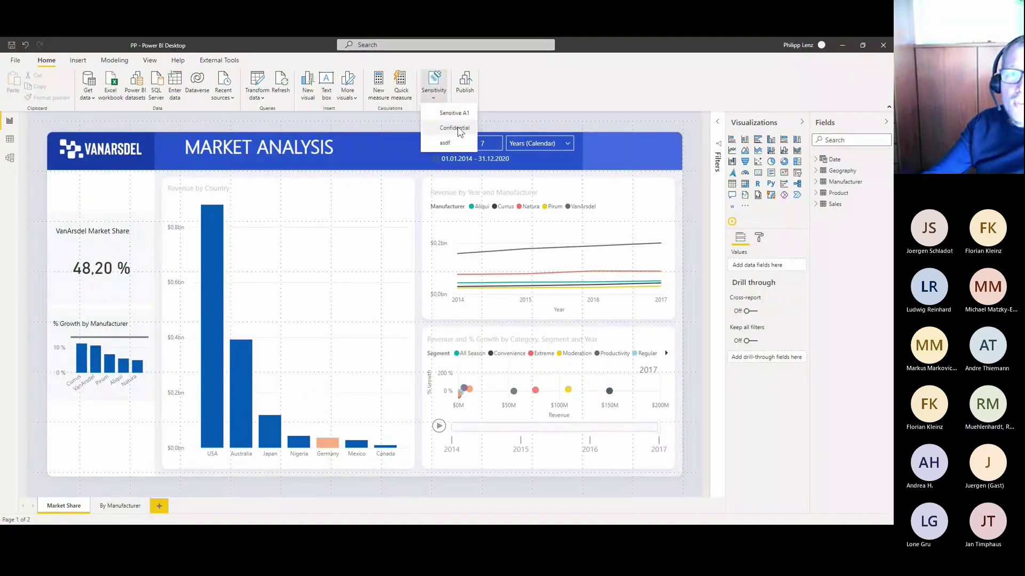
{"action": "left_click", "coordinate": [458, 128]}
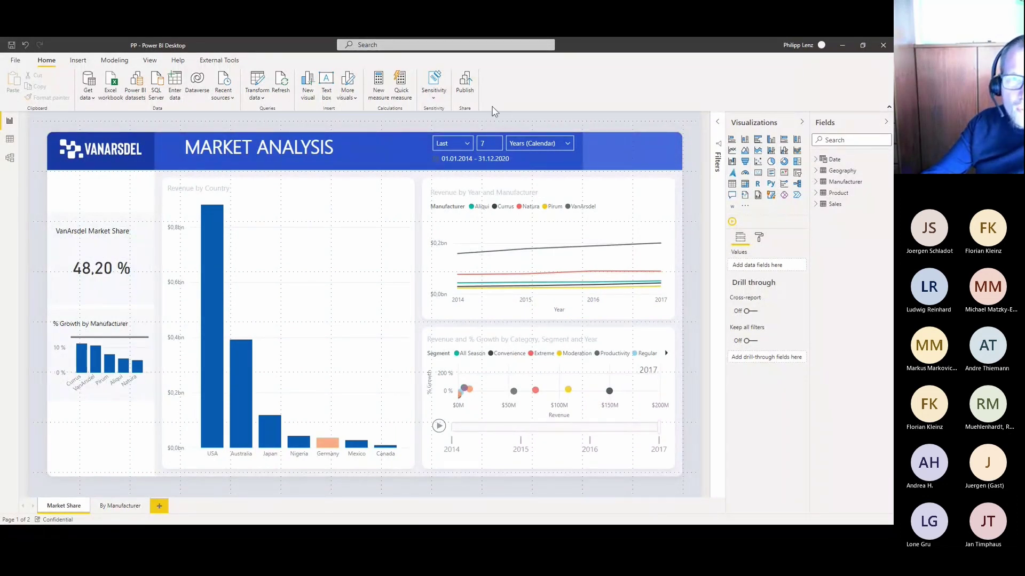
Save the labelled PP report and publish it to the powerthon workspace
{"action": "left_click", "coordinate": [467, 86]}
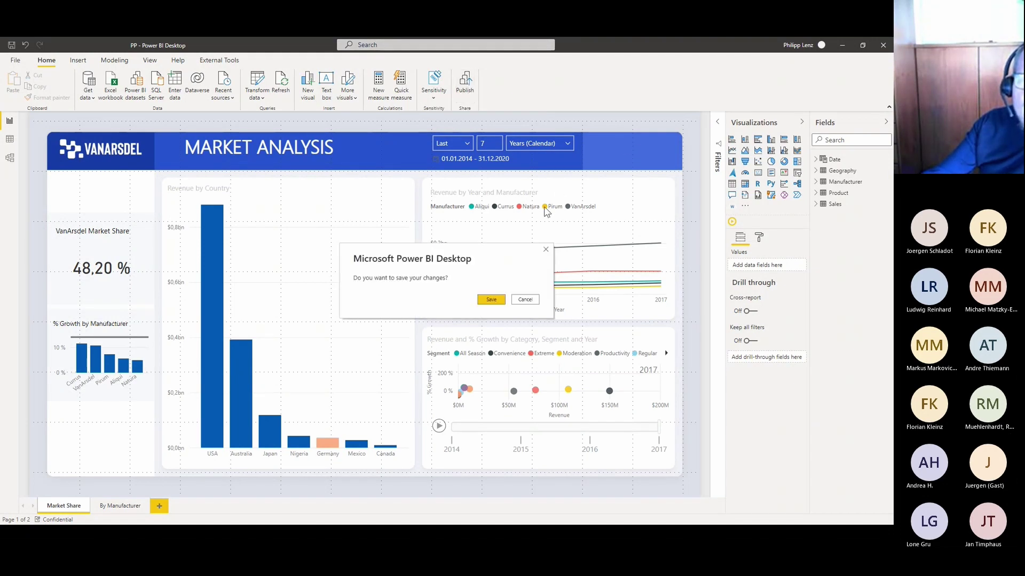
{"action": "left_click", "coordinate": [489, 299]}
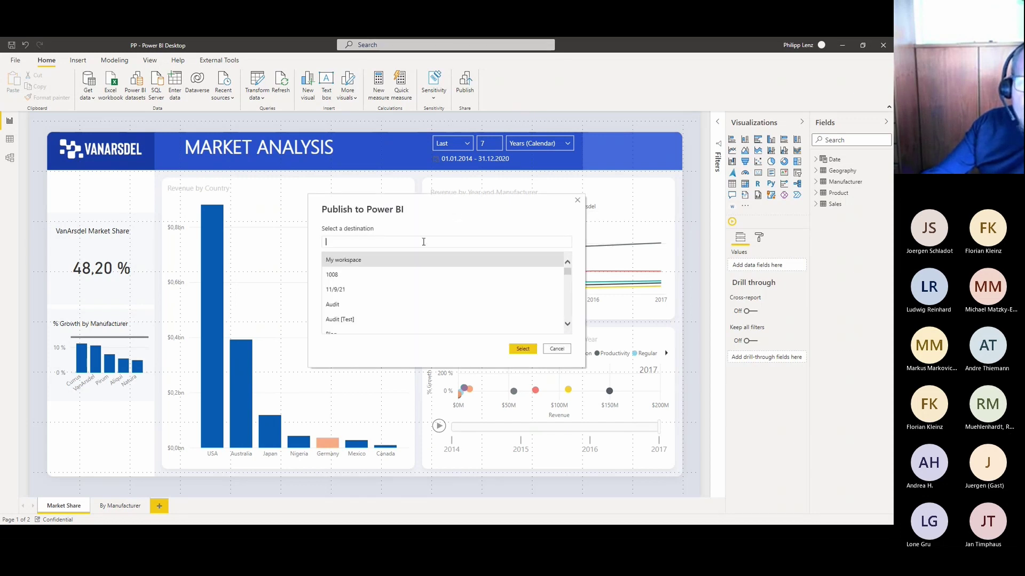
{"action": "type", "text": "powe"}
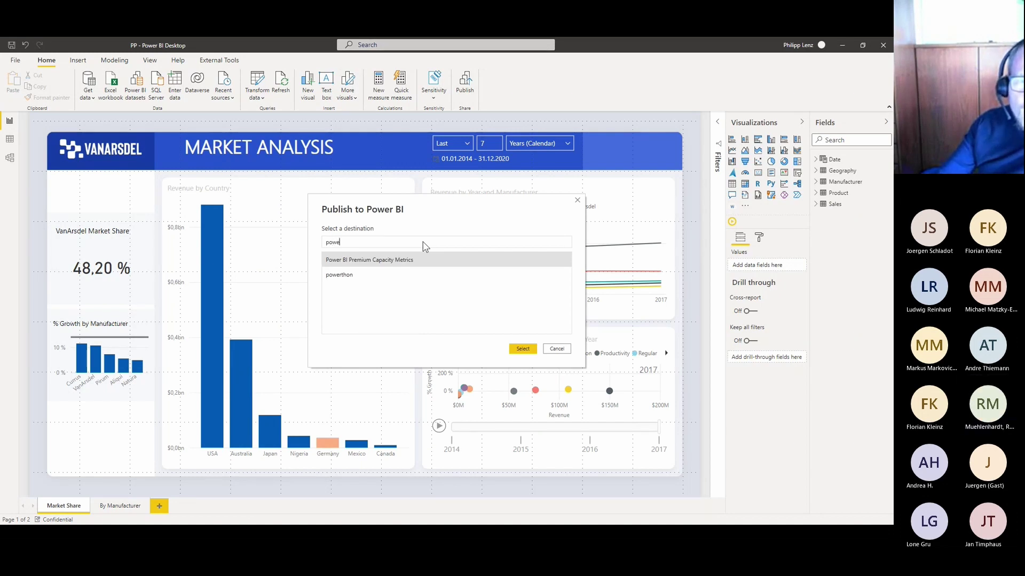
{"action": "left_click", "coordinate": [430, 275]}
{"action": "left_click", "coordinate": [523, 349]}
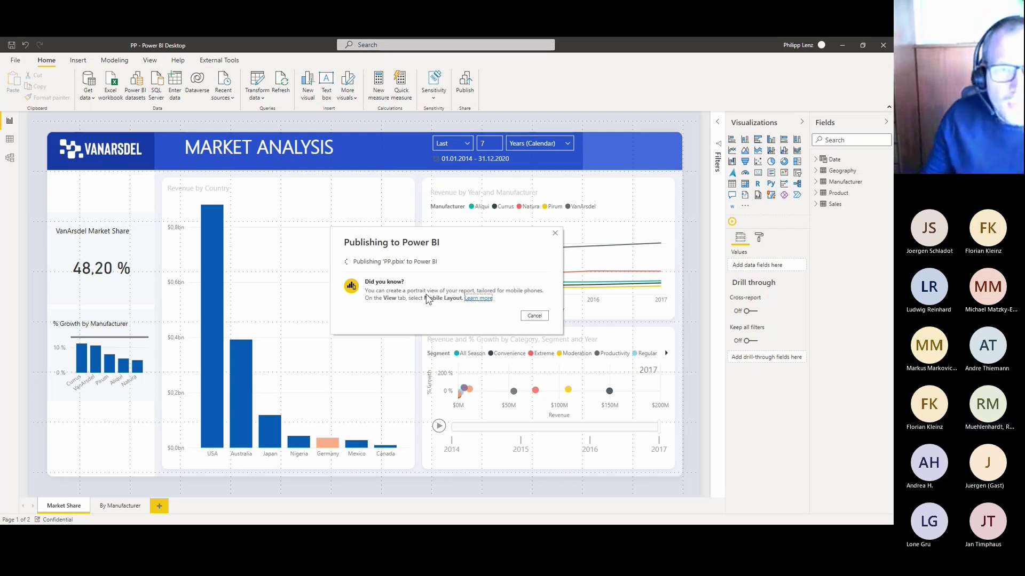
Switch to the Power BI service in the browser, open the powerthon workspace and review its access permissions
{"action": "key", "text": "alt+Tab"}
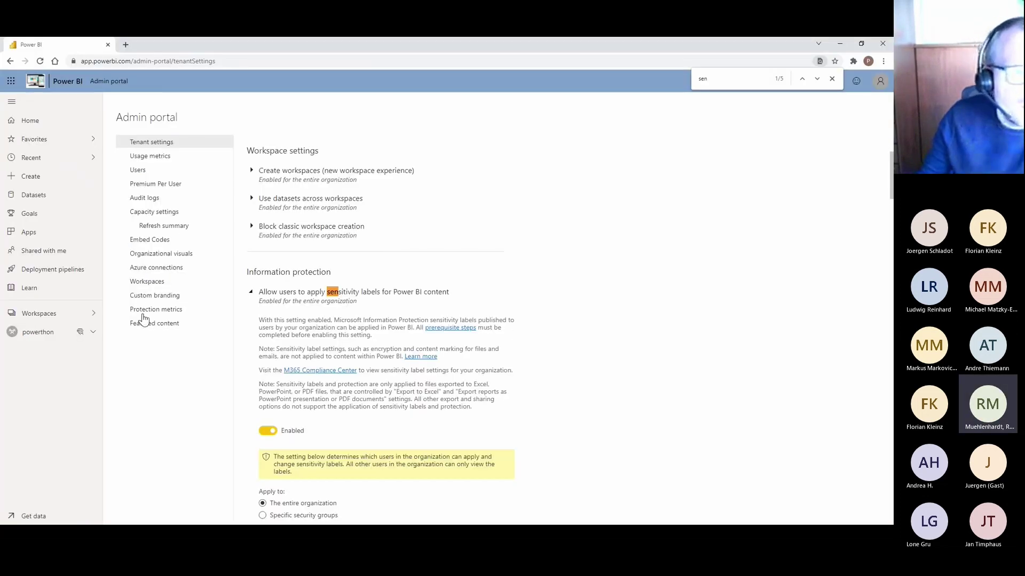
{"action": "left_click", "coordinate": [53, 332]}
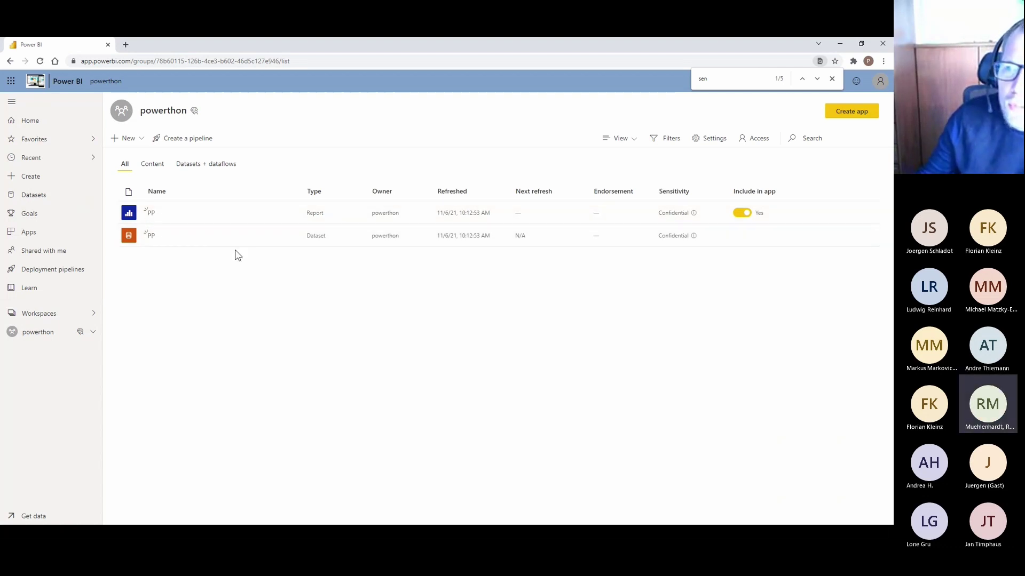
{"action": "left_click", "coordinate": [766, 143]}
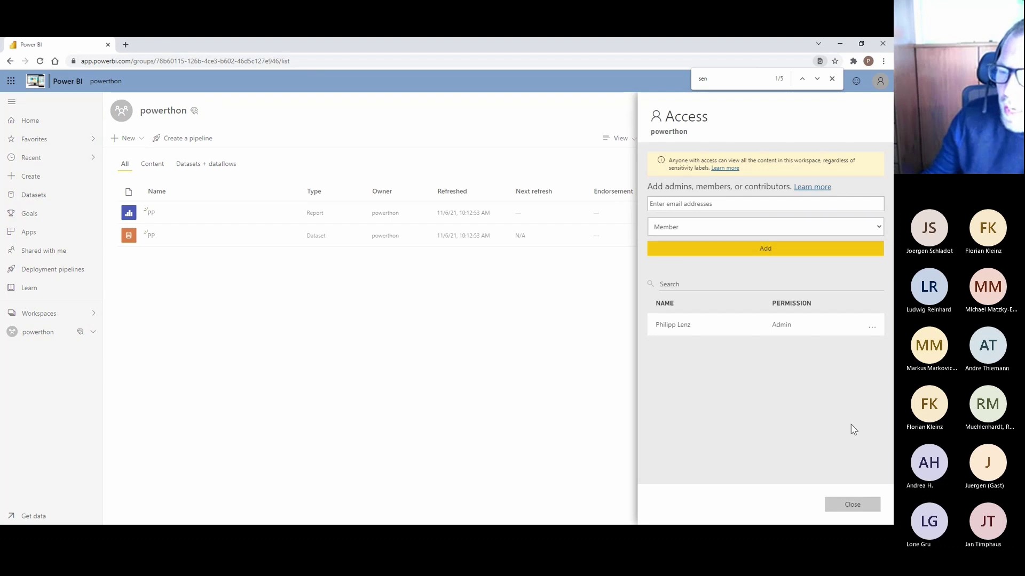
{"action": "left_click", "coordinate": [845, 507]}
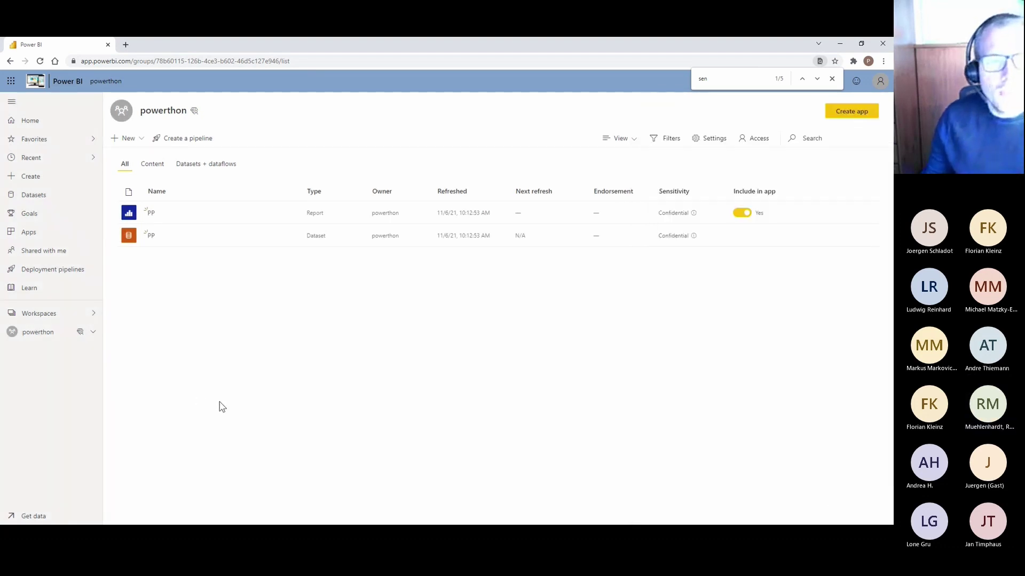
Dismiss the publishing dialog in Power BI Desktop, then open the PP report in the browser and examine its sensitivity label
{"action": "key", "text": "alt+Tab"}
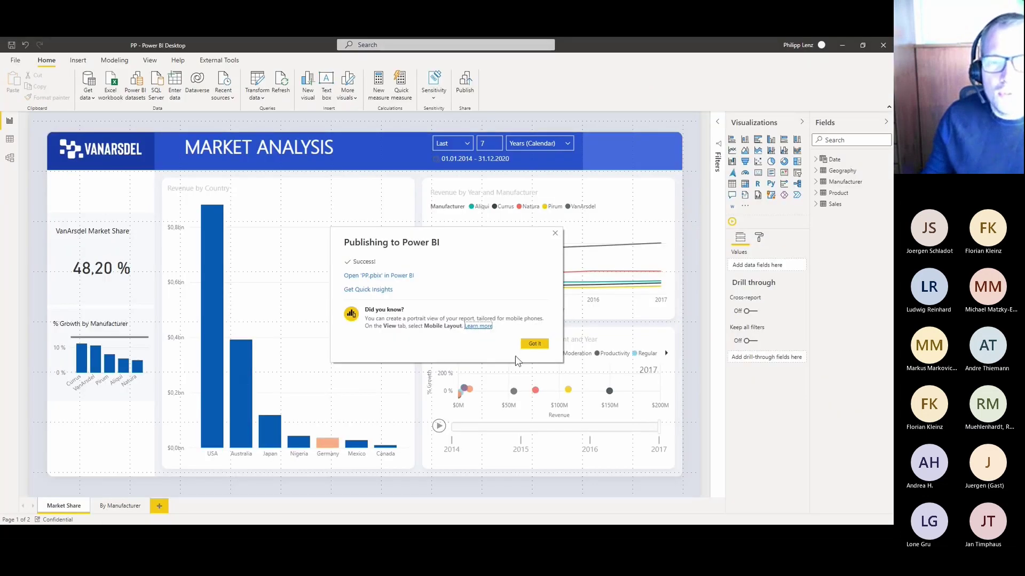
{"action": "left_click", "coordinate": [532, 344]}
{"action": "key", "text": "alt+Tab"}
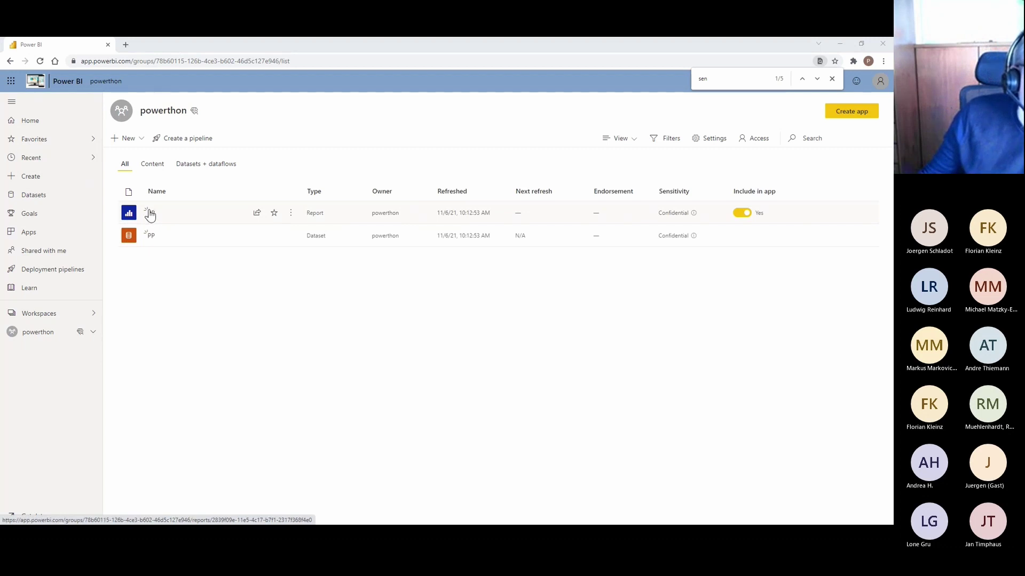
{"action": "left_click", "coordinate": [150, 213]}
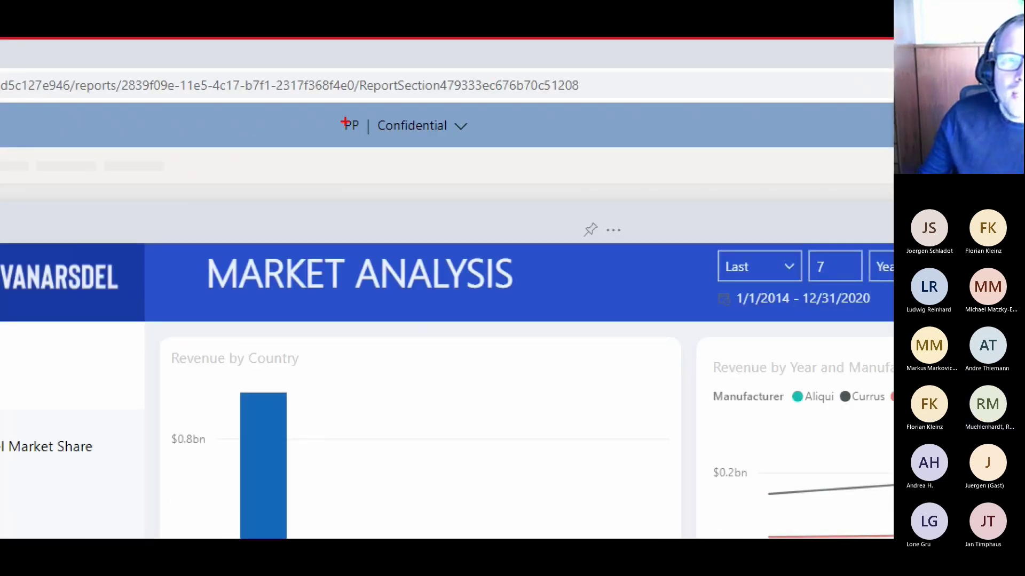
{"action": "mouse_move", "coordinate": [332, 110]}
{"action": "left_mouse_down"}
{"action": "mouse_move", "coordinate": [404, 140]}
{"action": "mouse_move", "coordinate": [496, 151]}
{"action": "mouse_move", "coordinate": [489, 146]}
{"action": "left_mouse_up"}
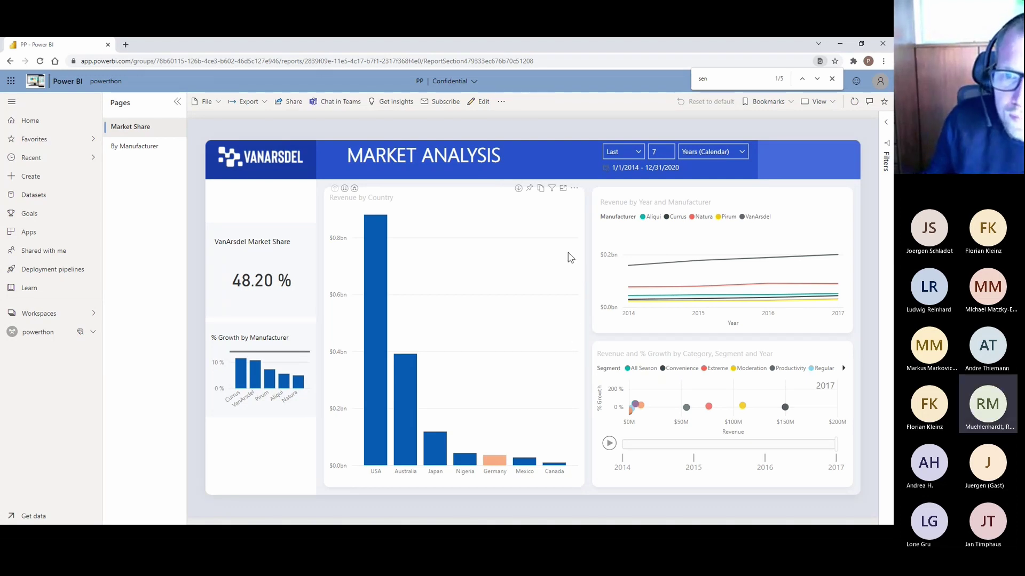
Pin the Revenue by Country chart to a new dashboard named Dash and open that dashboard
{"action": "left_click", "coordinate": [530, 190]}
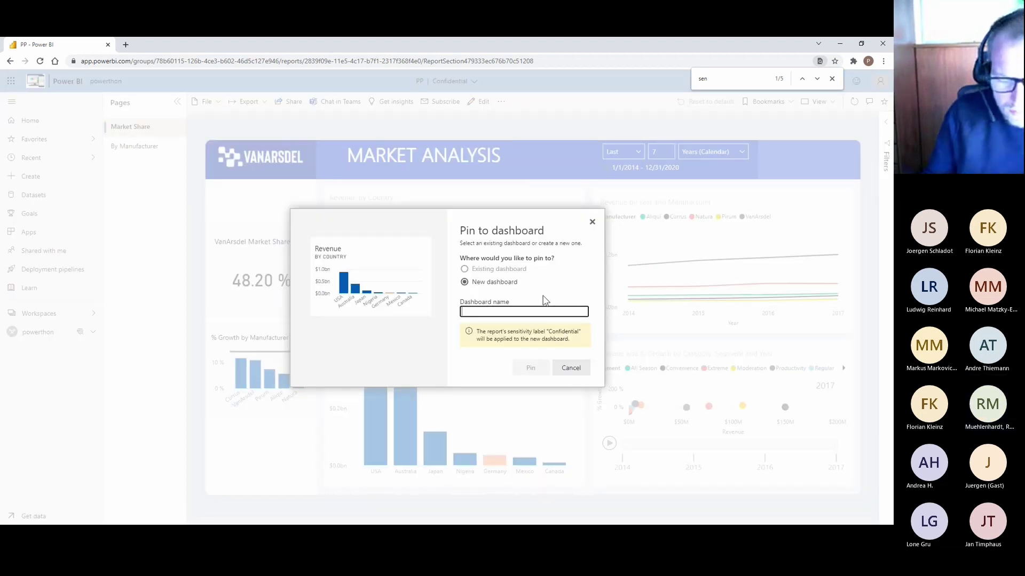
{"action": "type", "text": "aash"}
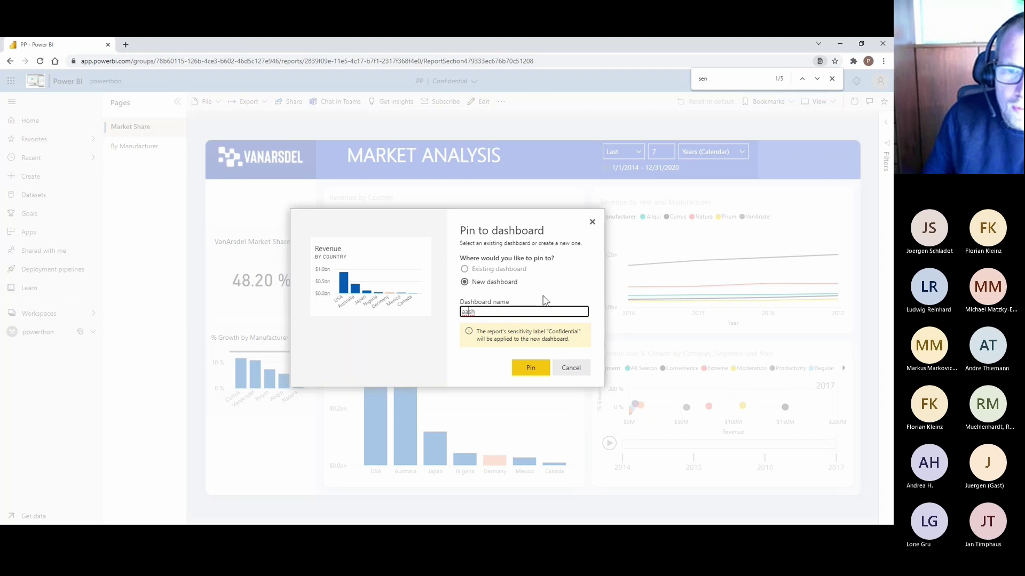
{"action": "key", "text": "Delete"}
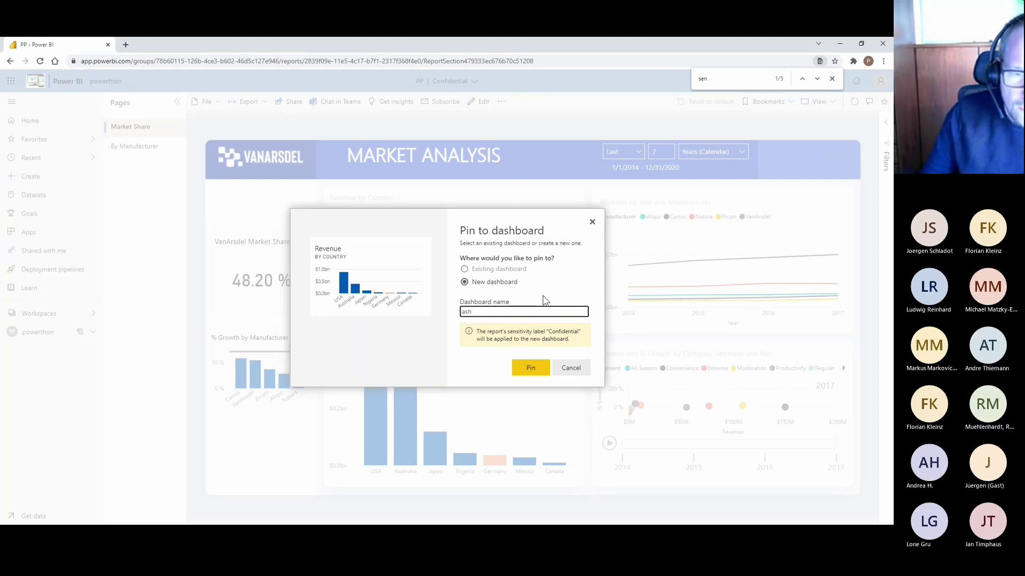
{"action": "key", "text": "Return"}
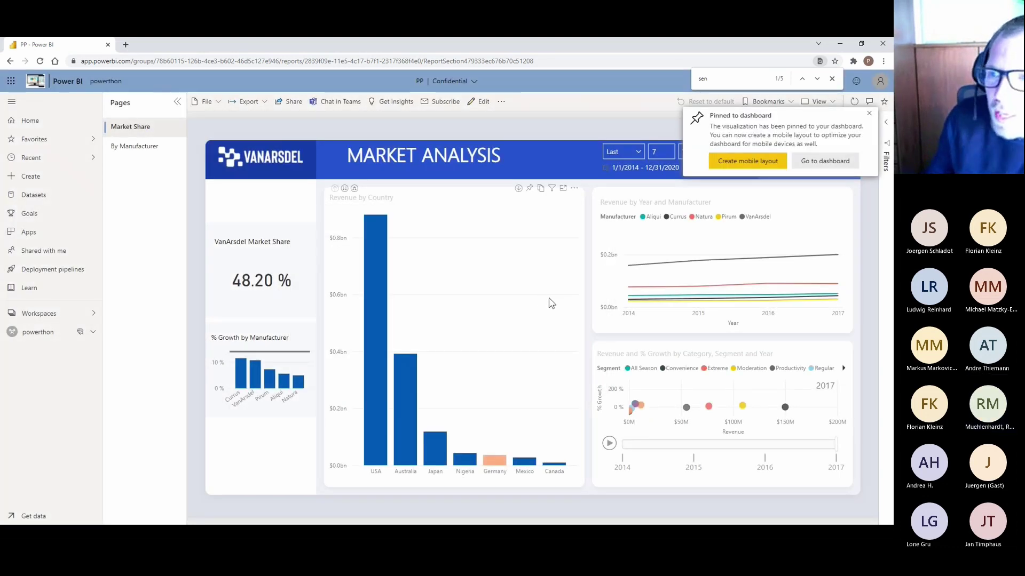
{"action": "left_click", "coordinate": [826, 161]}
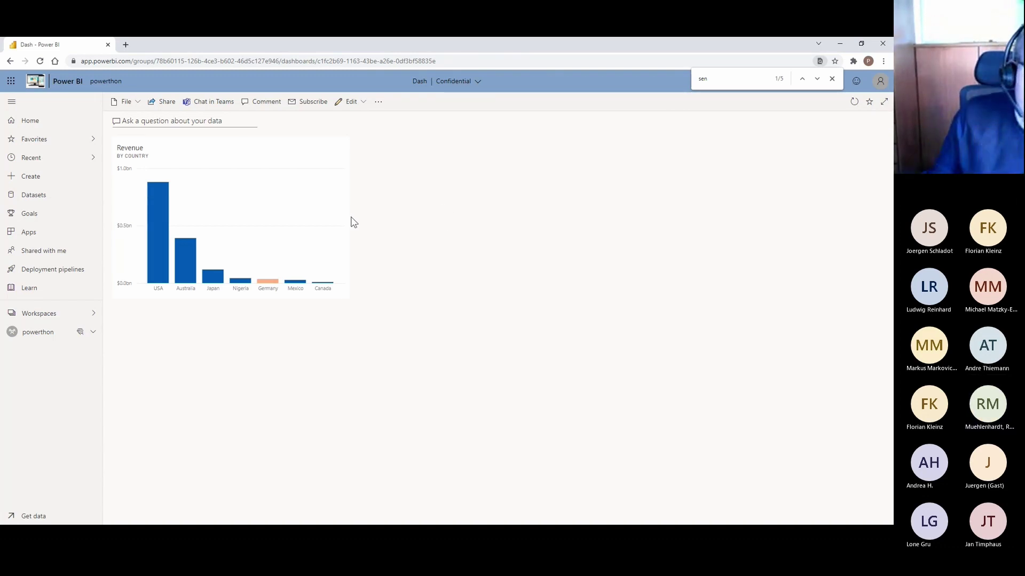
Follow the revenue tile to its report, return to the powerthon workspace and examine the sensitivity label options in the PP dataset's settings
{"action": "left_click", "coordinate": [312, 215]}
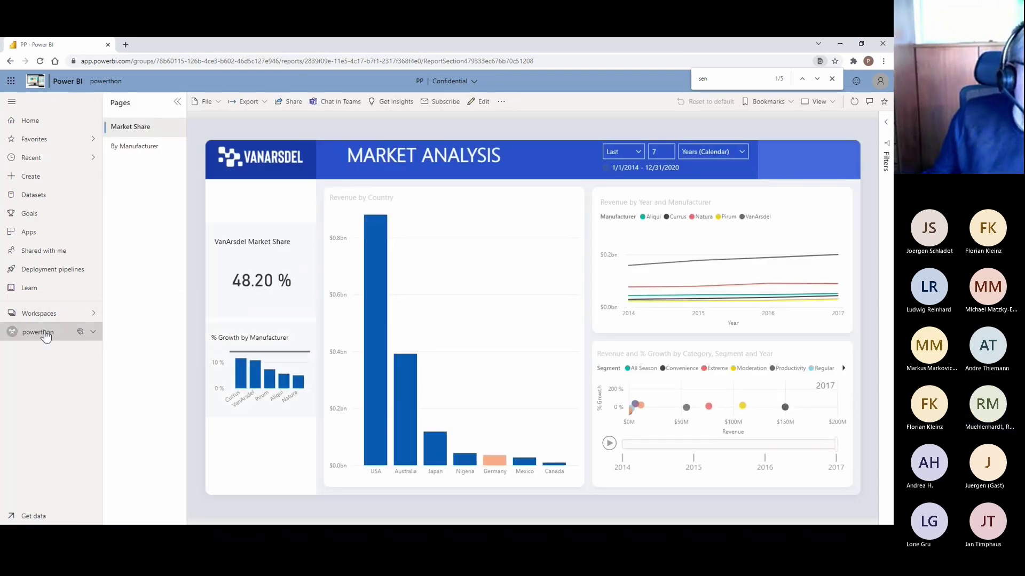
{"action": "left_click", "coordinate": [38, 332]}
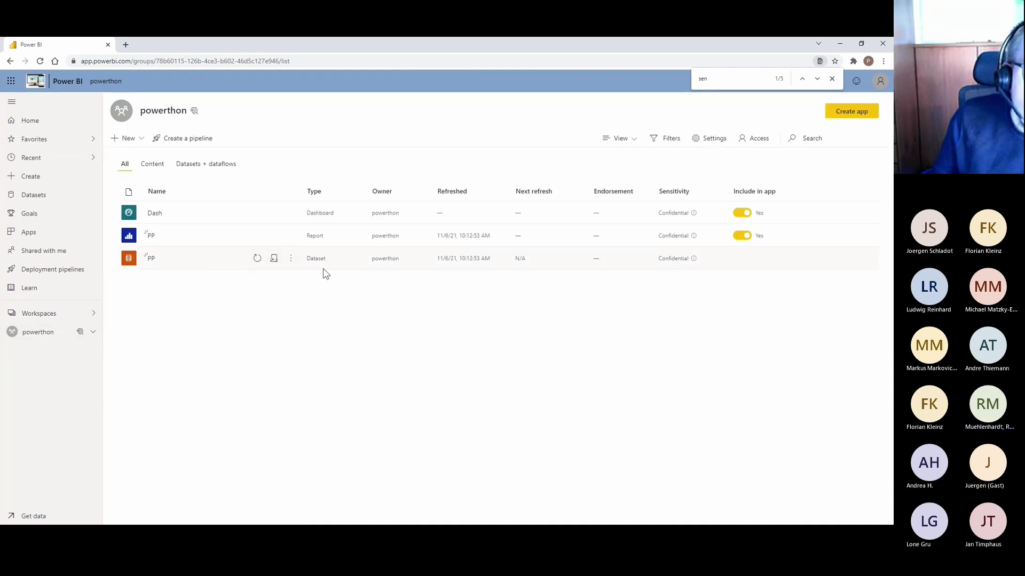
{"action": "left_click", "coordinate": [292, 261]}
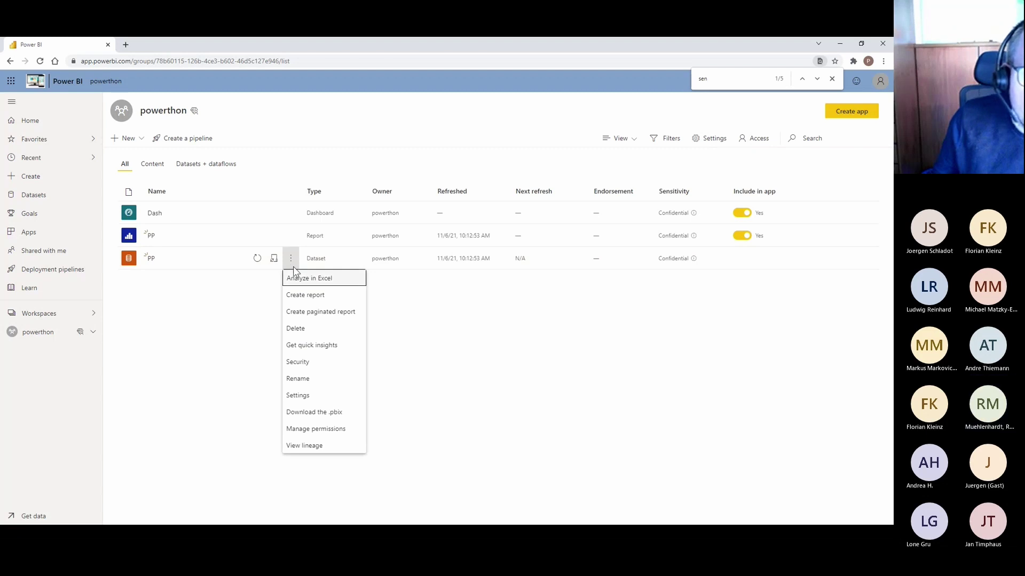
{"action": "left_click", "coordinate": [297, 396]}
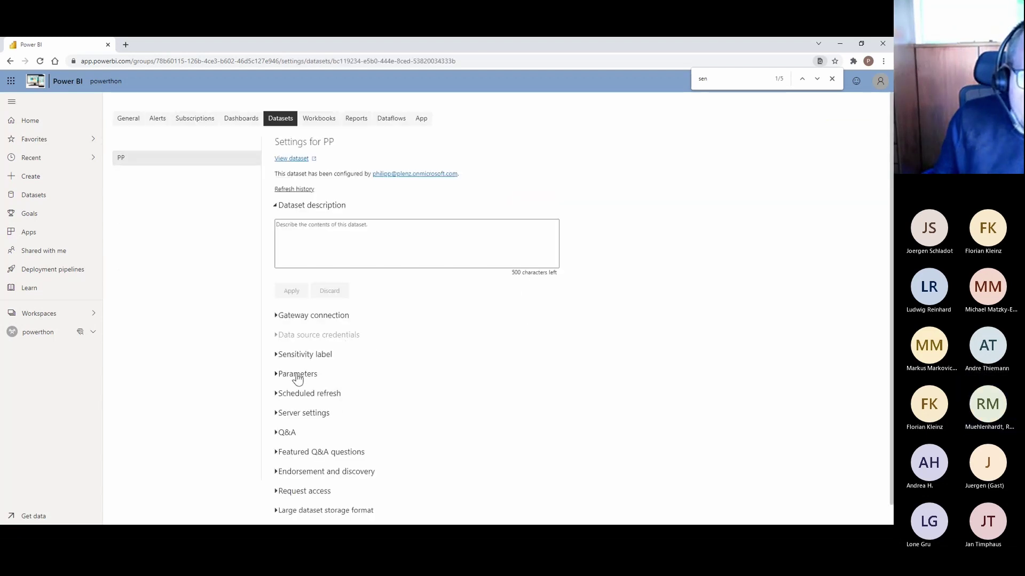
{"action": "left_click", "coordinate": [295, 356]}
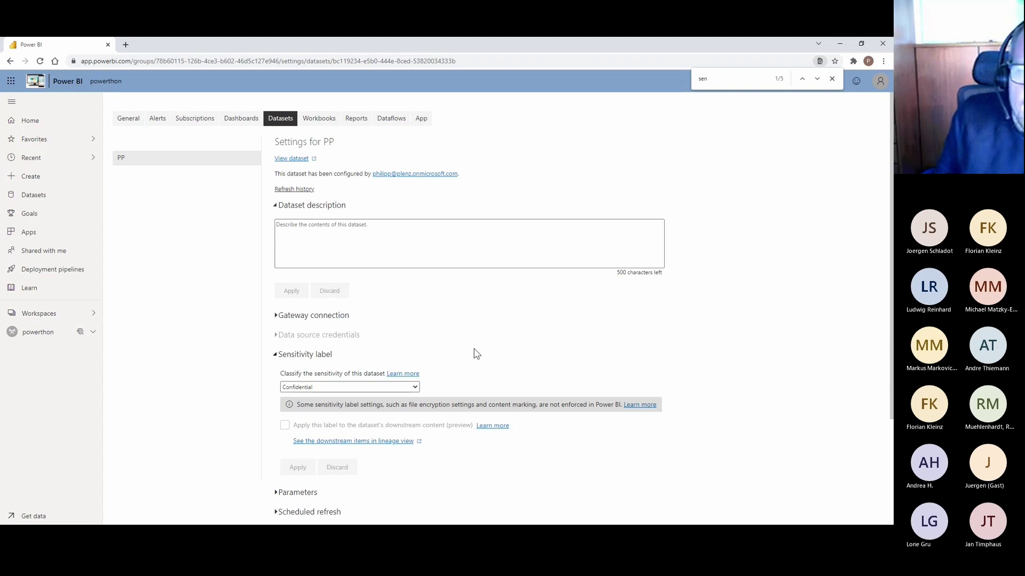
{"action": "left_click", "coordinate": [361, 388]}
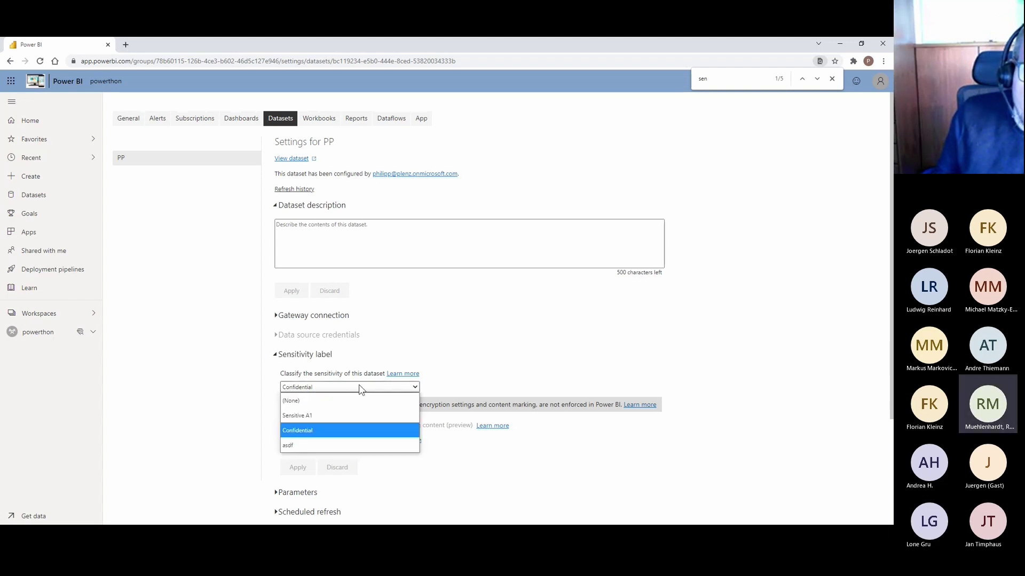
{"action": "left_click", "coordinate": [360, 388]}
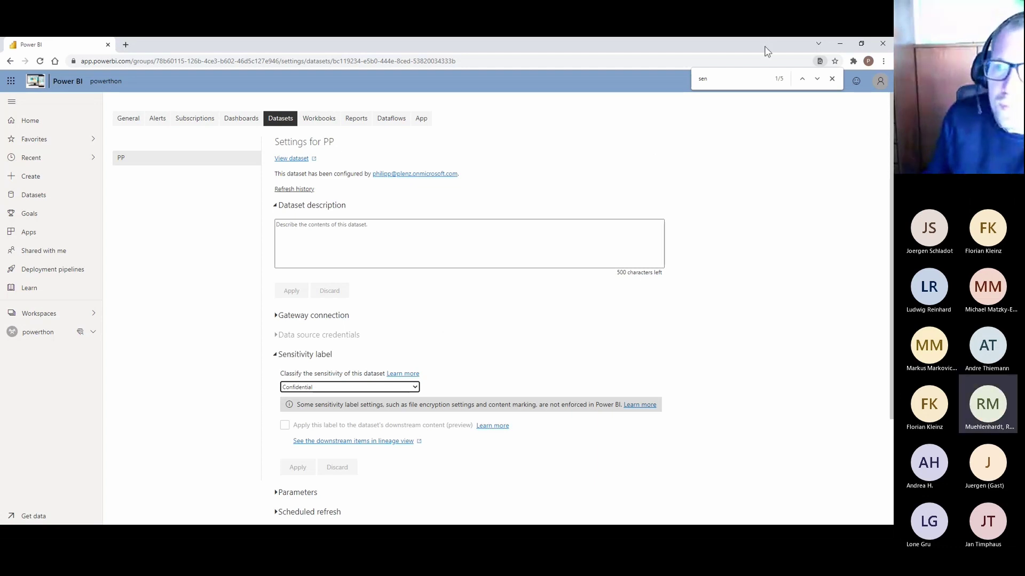
{"action": "left_click", "coordinate": [838, 44]}
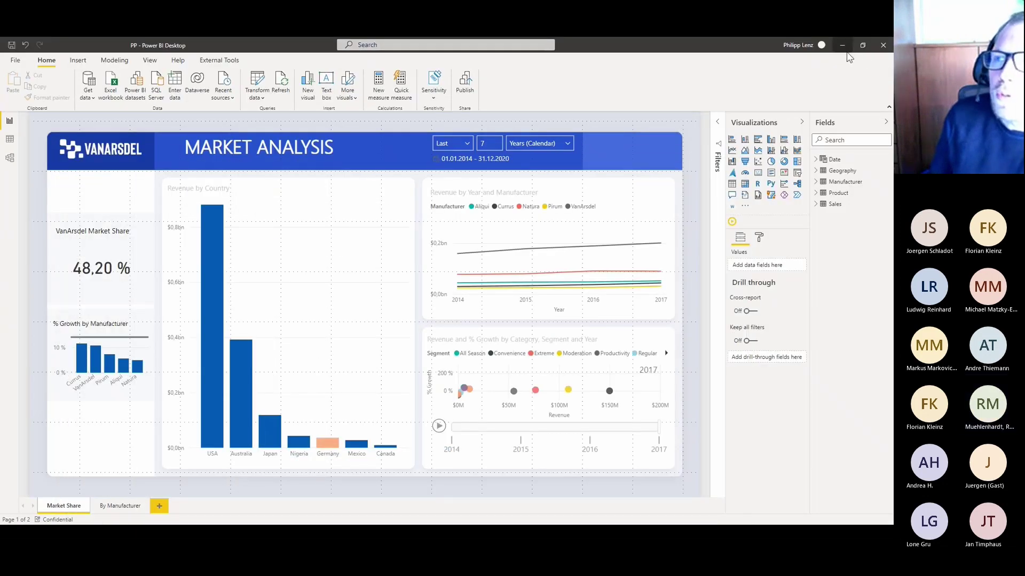
{"action": "key", "text": "alt+Tab"}
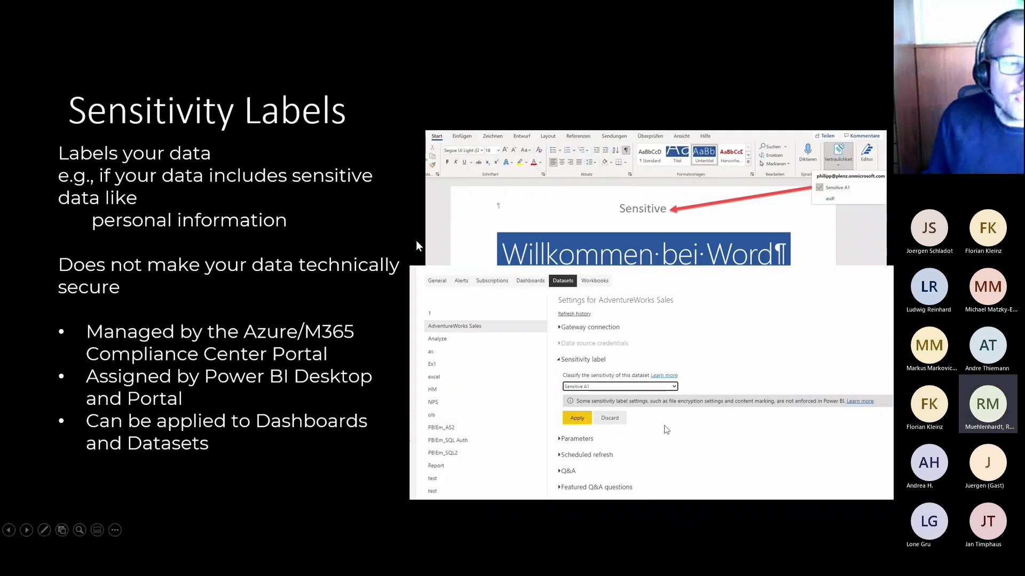
{"action": "key", "text": "Right"}
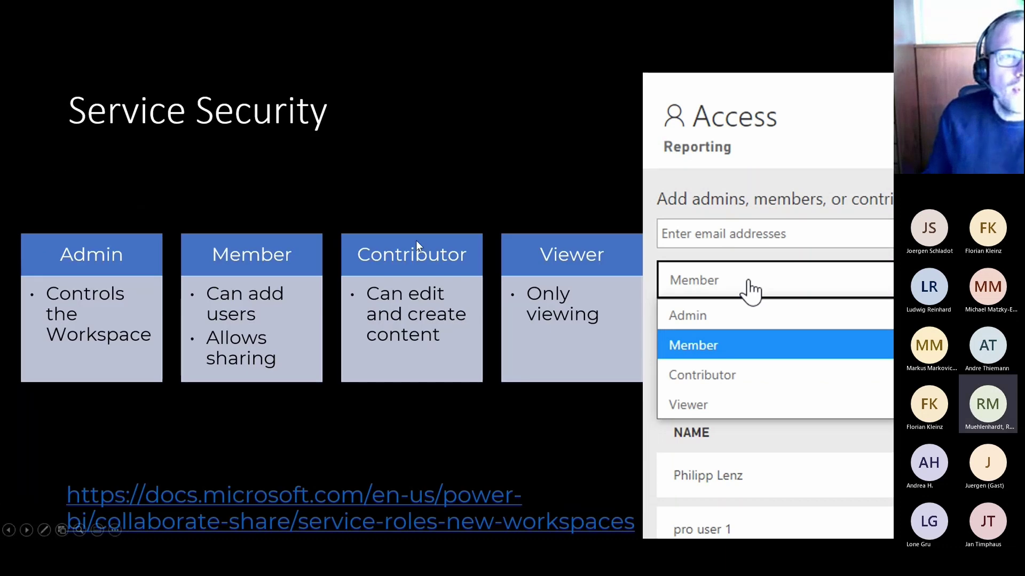
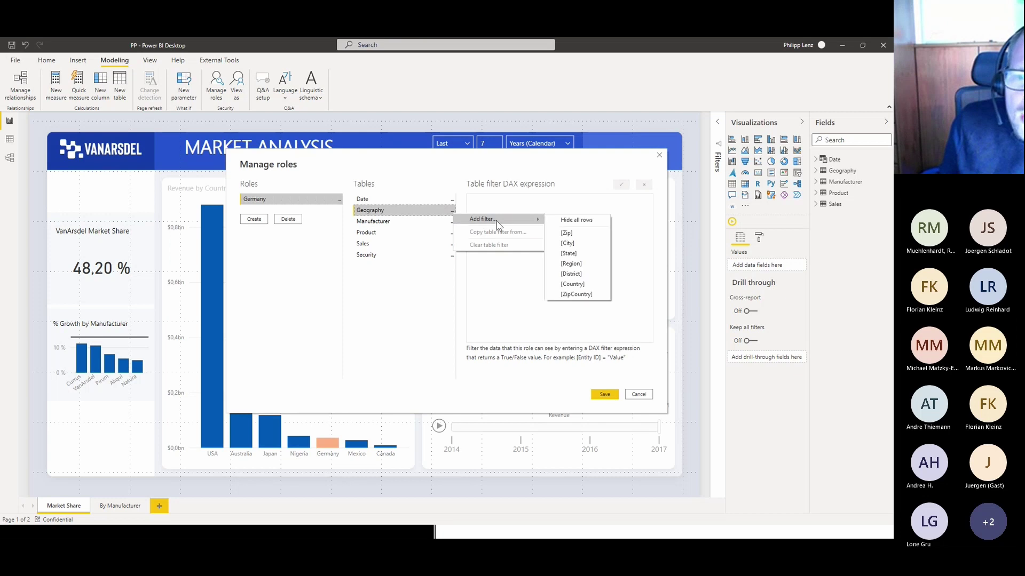
Add a filter on the Geography table to the Germany role with the expression [Country] = "Germany"
{"action": "left_click", "coordinate": [589, 286]}
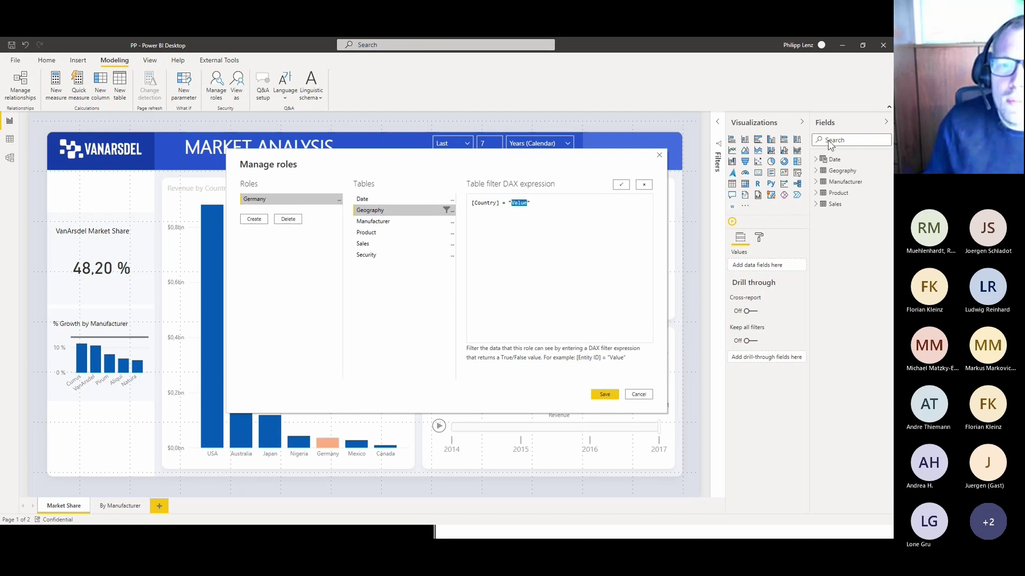
{"action": "type", "text": "G"}
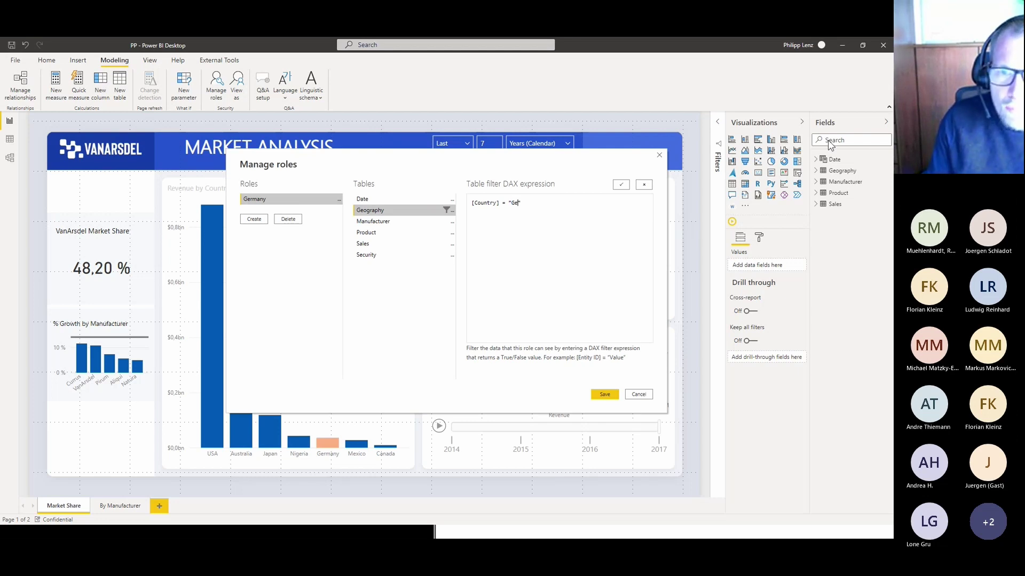
{"action": "type", "text": "erm"}
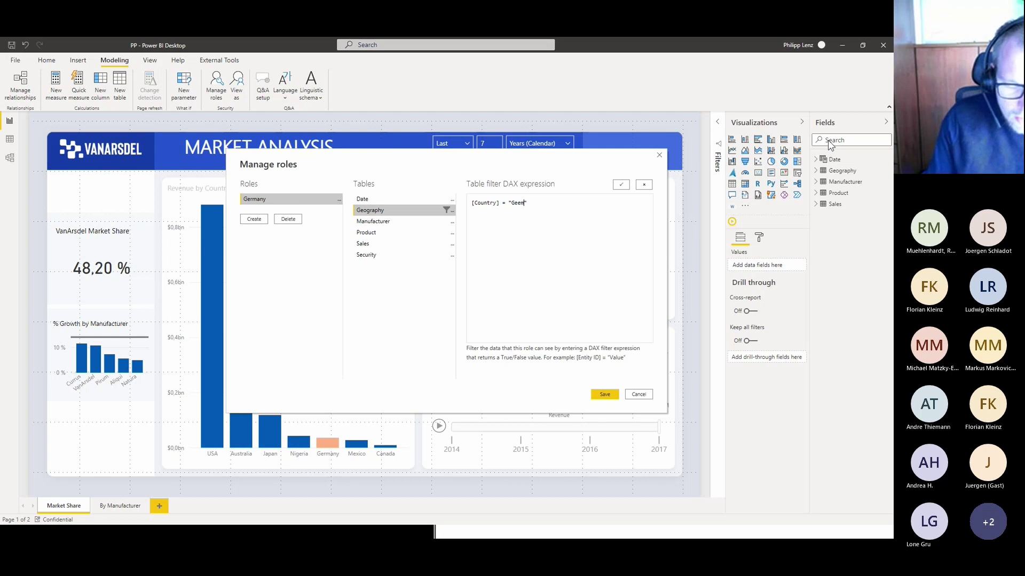
{"action": "type", "text": "any"}
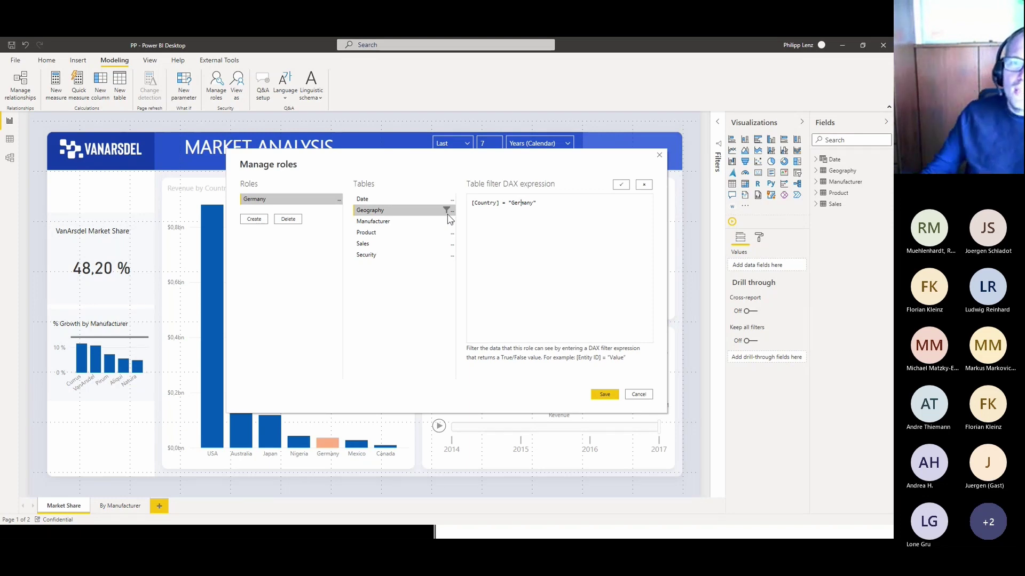
Validate the Germany role's filter expression, save the role and view the report as Germany
{"action": "left_click", "coordinate": [619, 186]}
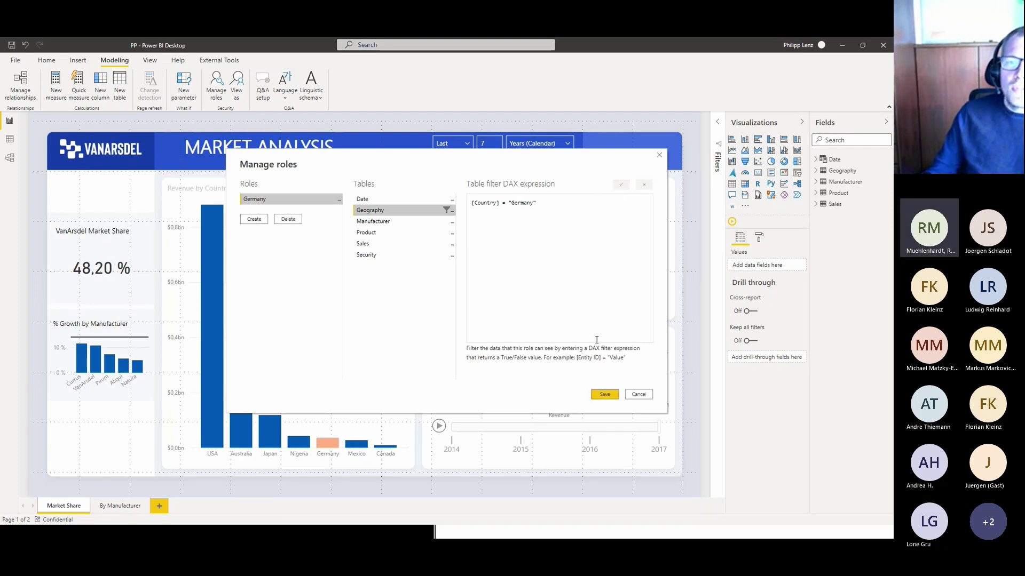
{"action": "left_click", "coordinate": [604, 395]}
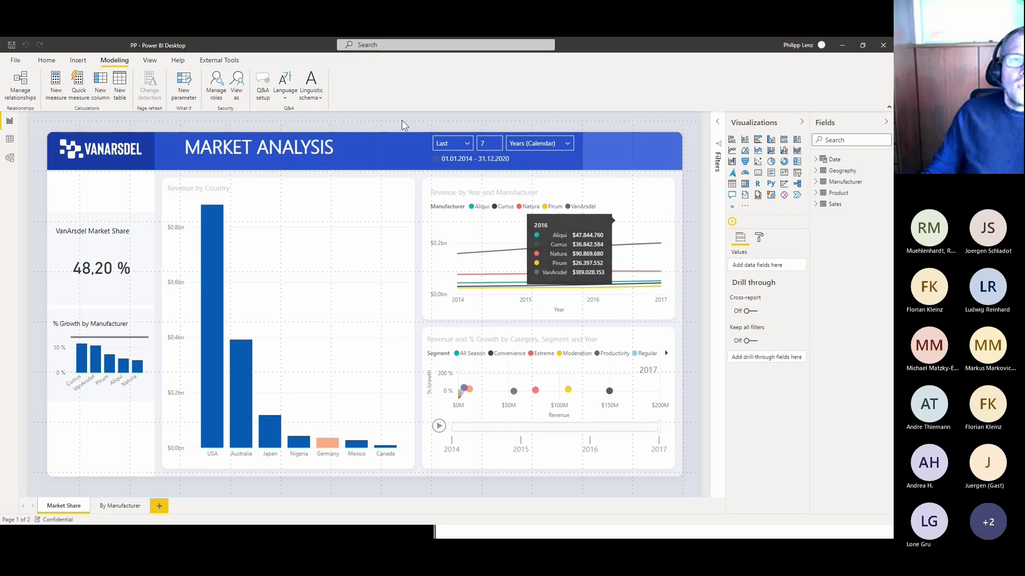
{"action": "left_click", "coordinate": [237, 97]}
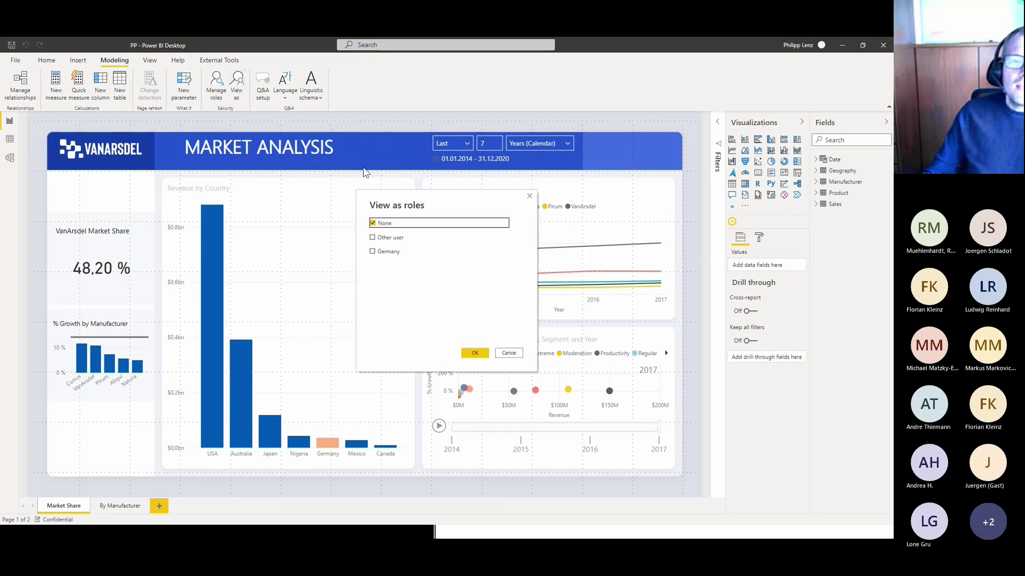
{"action": "left_click", "coordinate": [386, 252]}
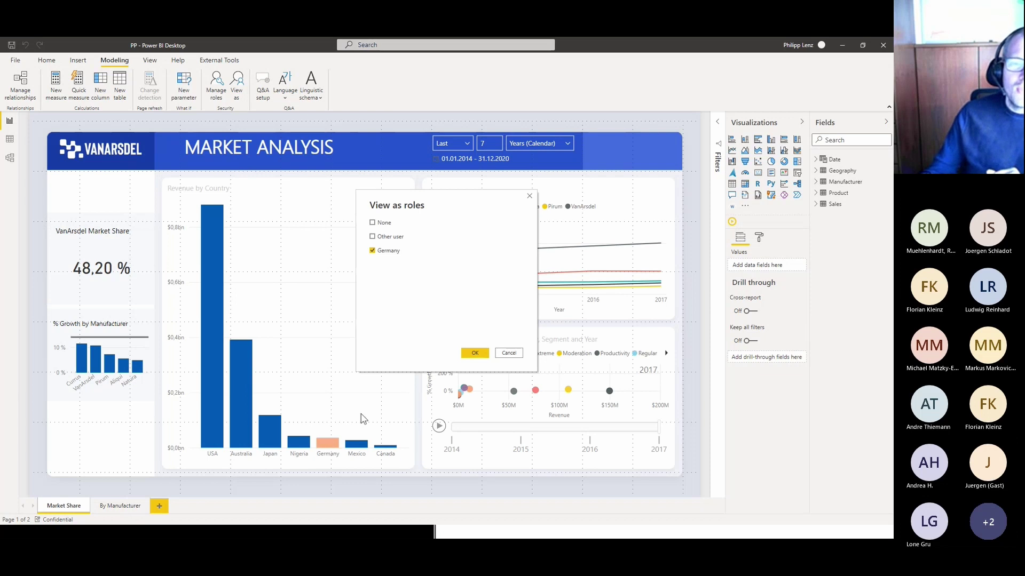
{"action": "left_click", "coordinate": [472, 354]}
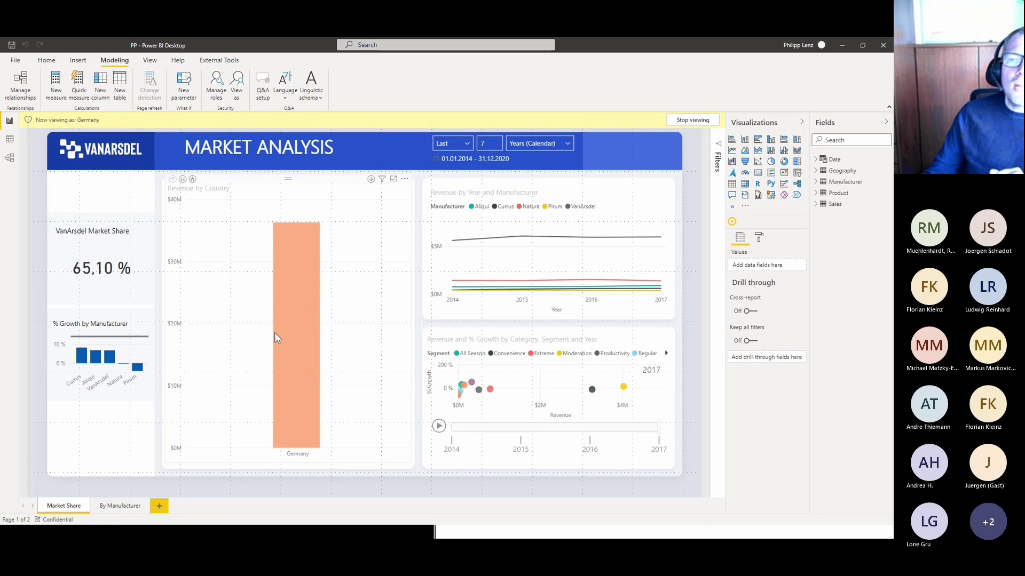
Examine the Country filter values in the Geography table's data while viewing as Germany, then return to the report and stop viewing as the role
{"action": "left_click", "coordinate": [9, 140]}
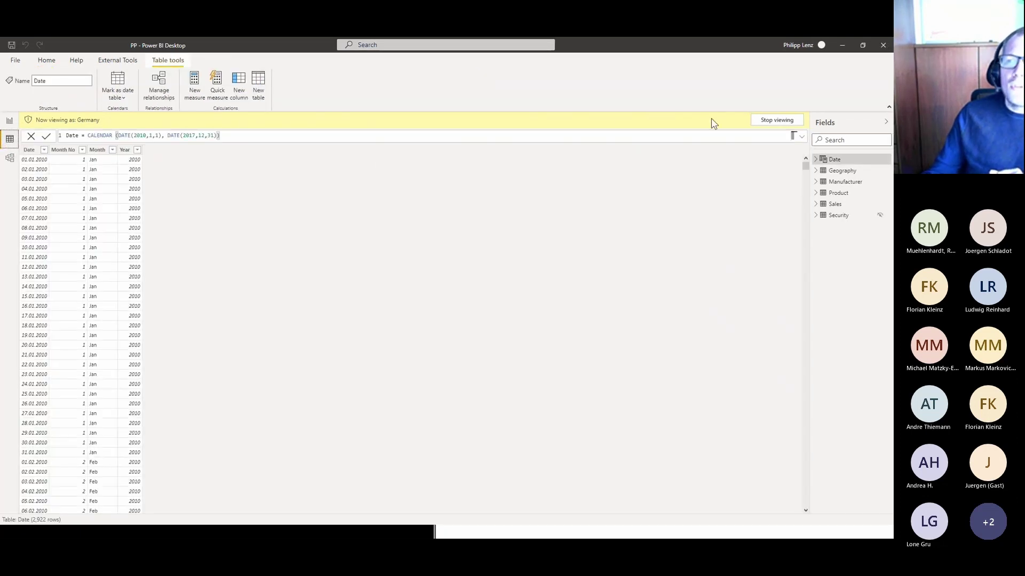
{"action": "left_click", "coordinate": [846, 170]}
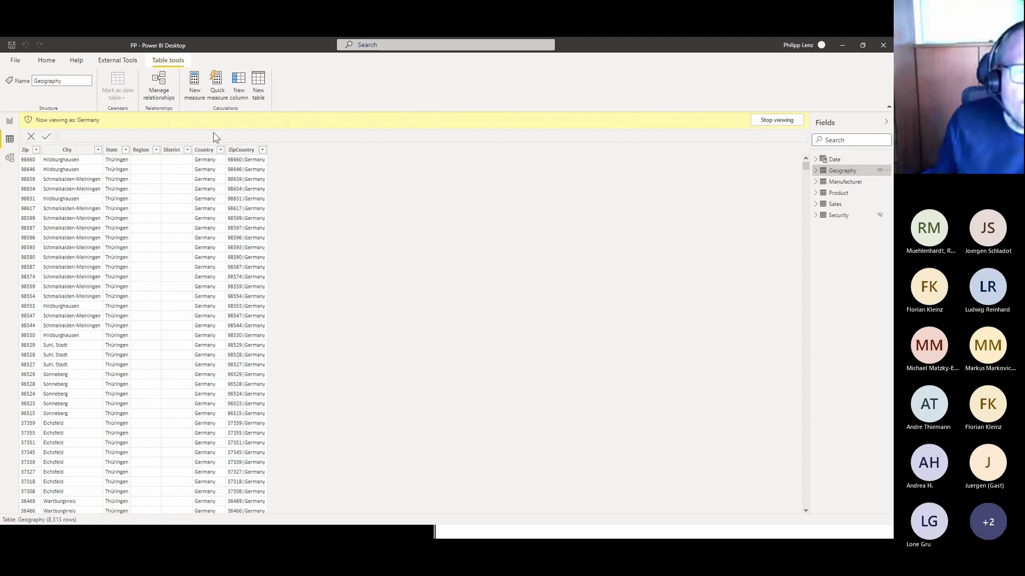
{"action": "left_click", "coordinate": [221, 150]}
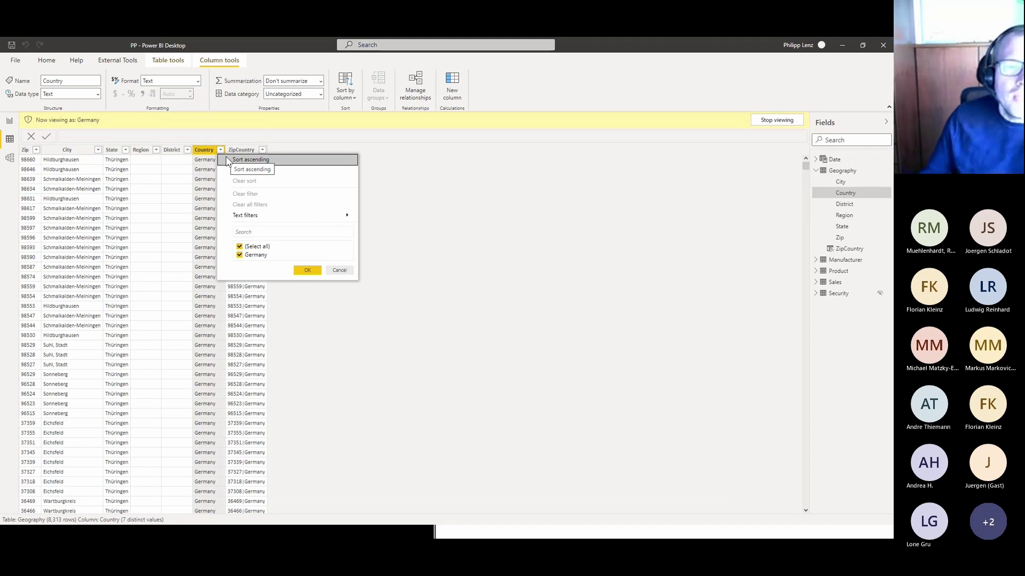
{"action": "left_click", "coordinate": [337, 271]}
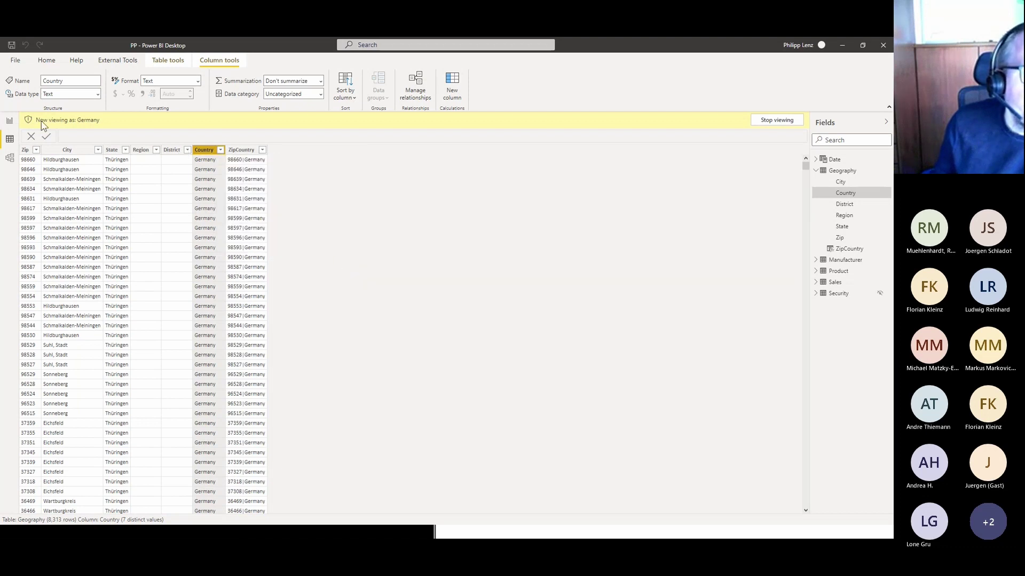
{"action": "left_click", "coordinate": [10, 120]}
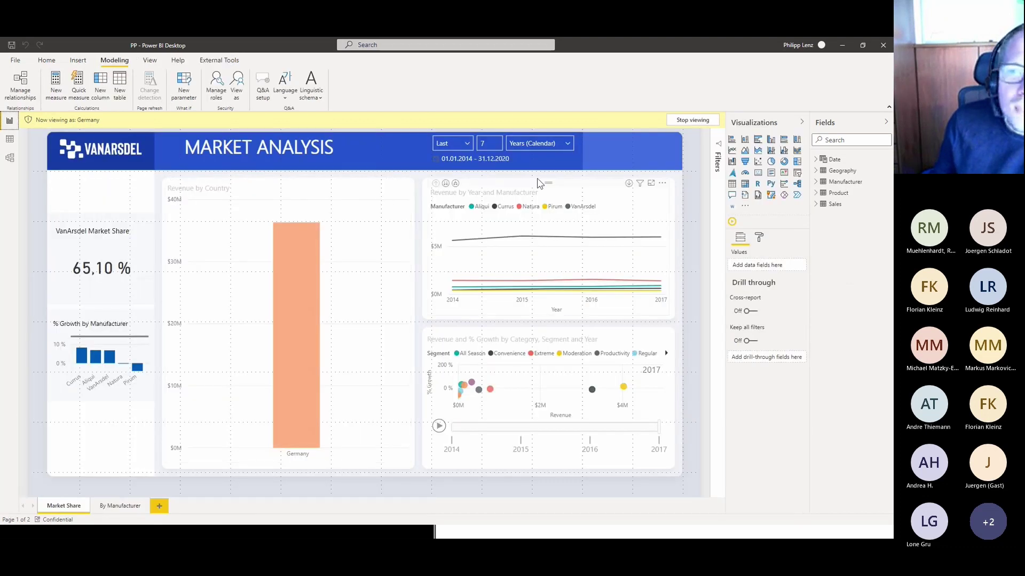
{"action": "left_click", "coordinate": [692, 119]}
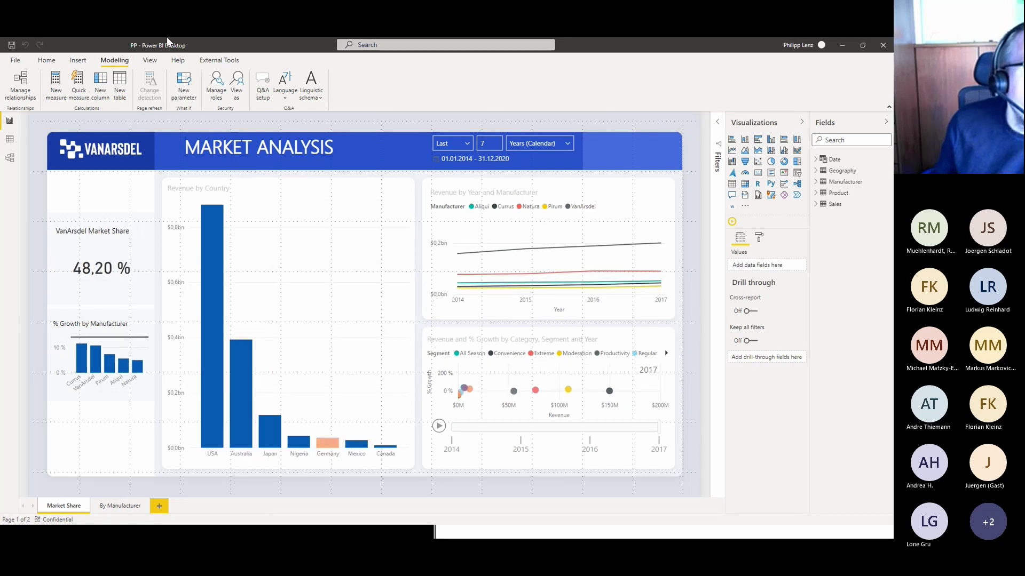
Save the PP file and publish it to the powerthon workspace, replacing the existing PP dataset
{"action": "left_click", "coordinate": [12, 45]}
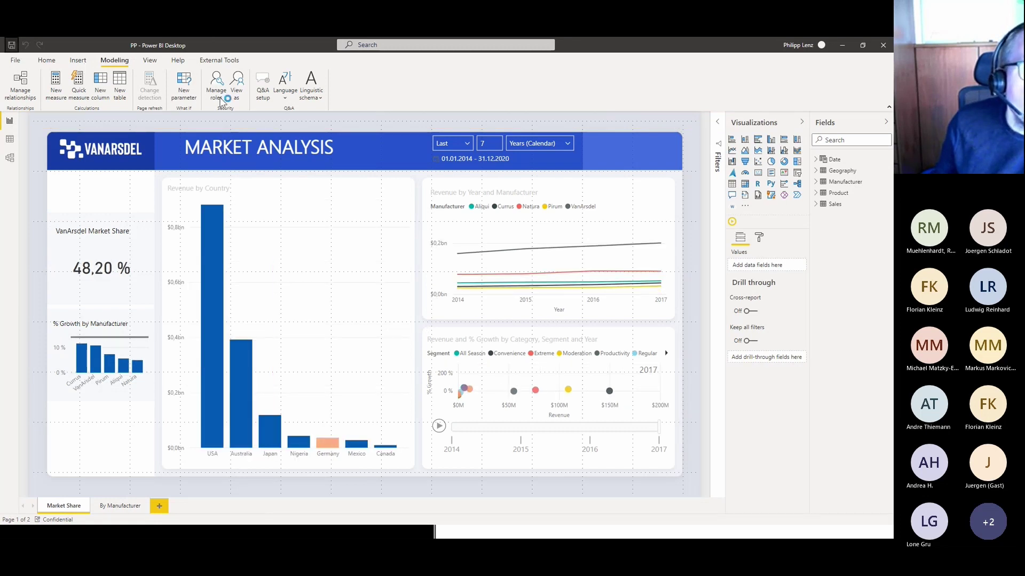
{"action": "left_click", "coordinate": [53, 62]}
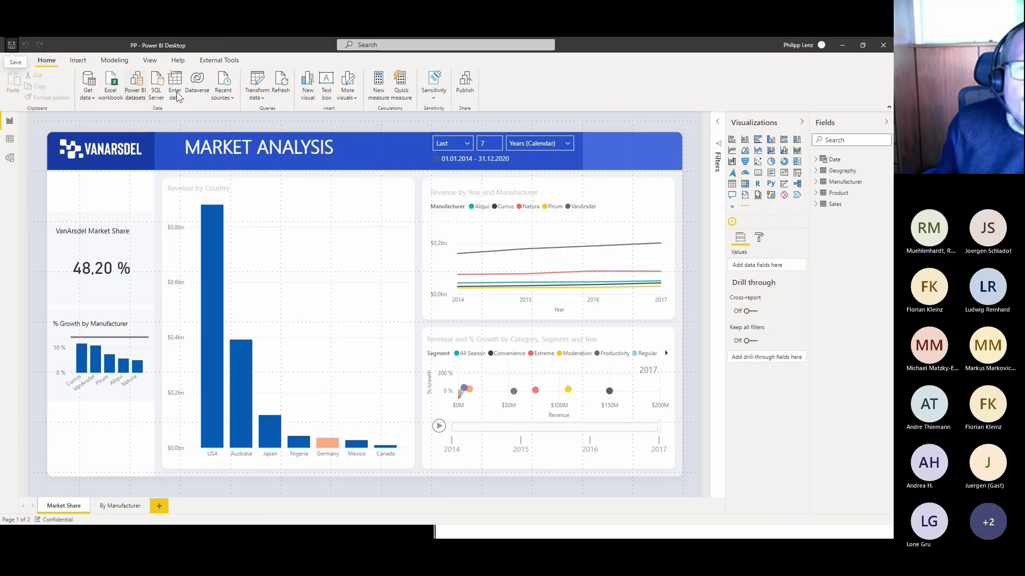
{"action": "left_click", "coordinate": [463, 102]}
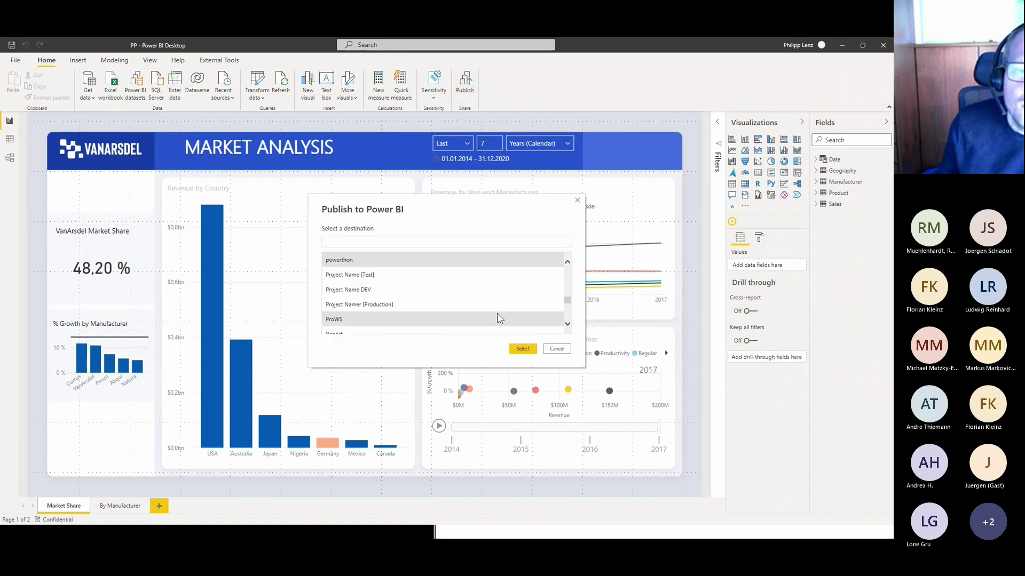
{"action": "left_click", "coordinate": [523, 348]}
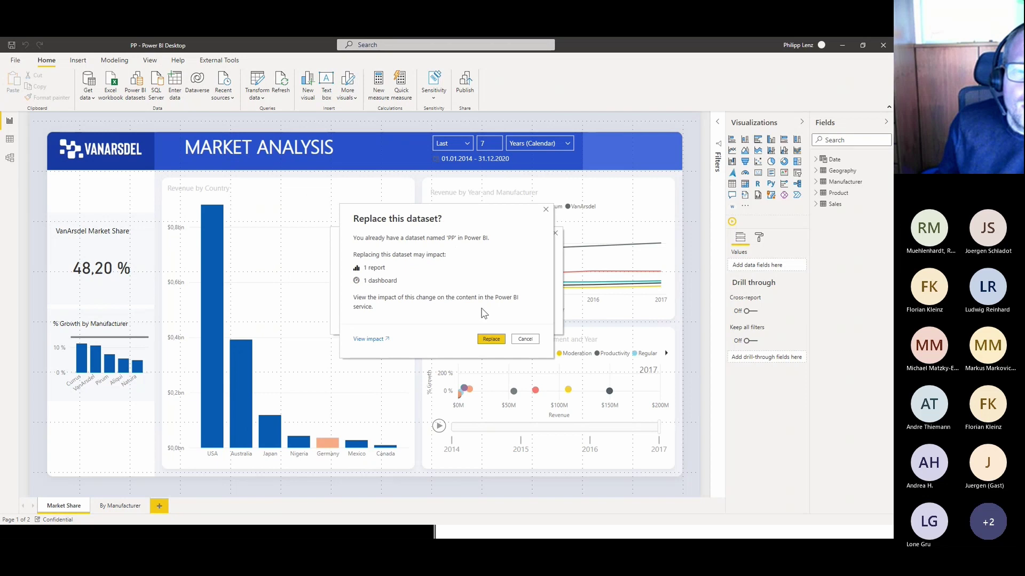
{"action": "left_click", "coordinate": [488, 340]}
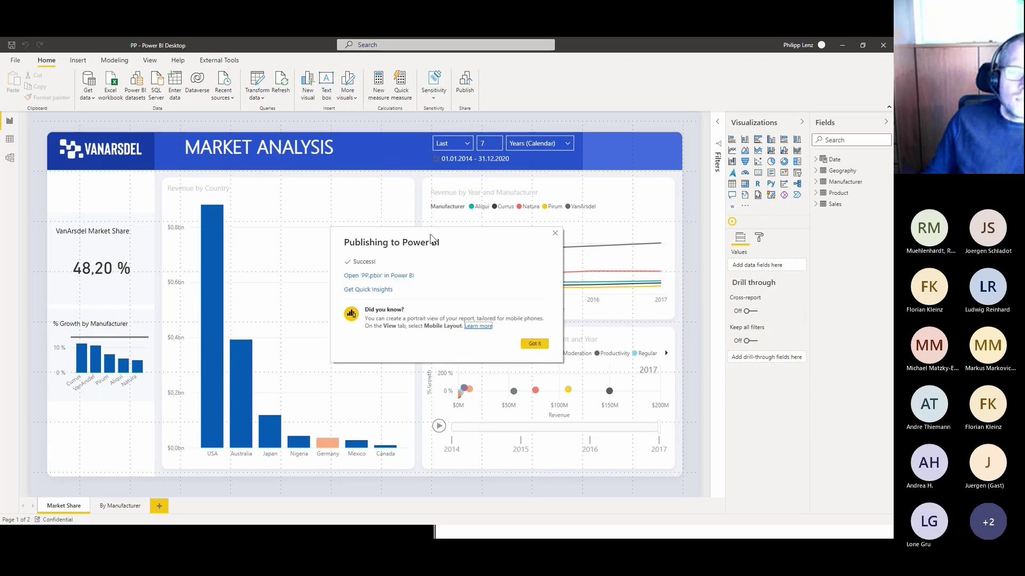
{"action": "left_click", "coordinate": [535, 343]}
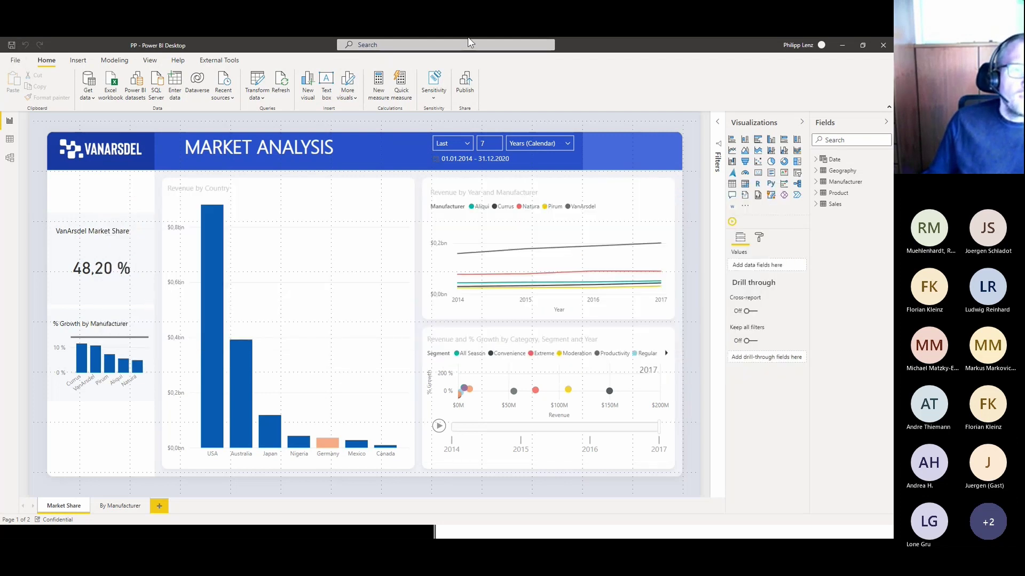
Switch to the incognito browser window, check the signed-in profile, and maximize the window to examine the PP report
{"action": "key", "text": "alt+Tab"}
{"action": "key", "text": "alt+Tab"}
{"action": "key", "text": "alt+Tab"}
{"action": "key", "text": "alt+Tab"}
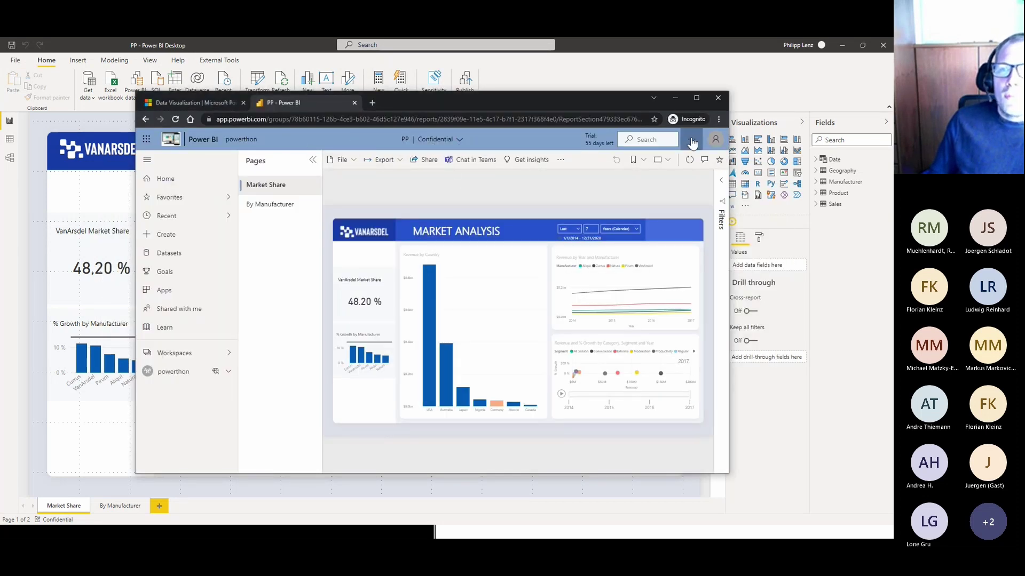
{"action": "left_click", "coordinate": [714, 141]}
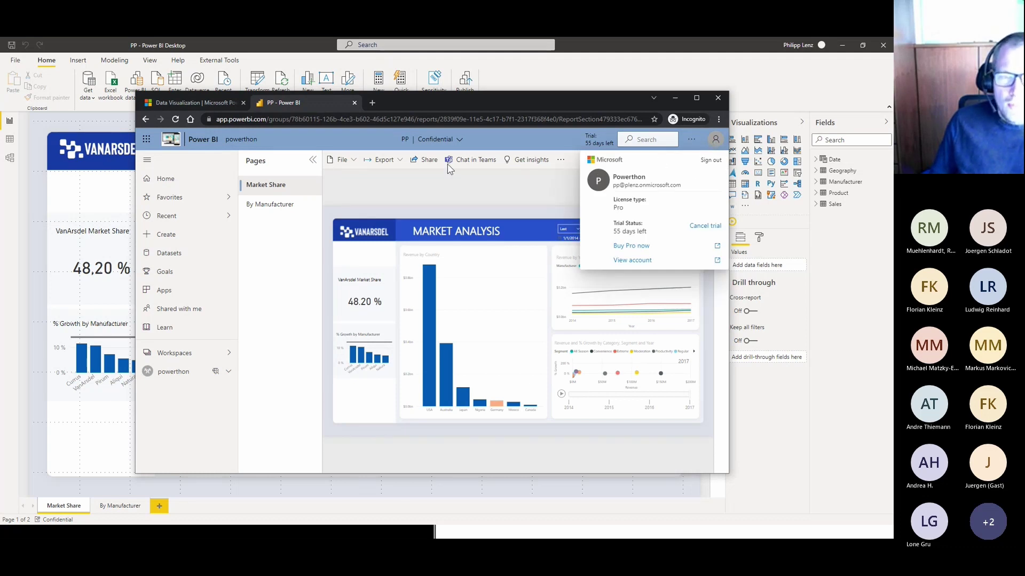
{"action": "left_click", "coordinate": [414, 191]}
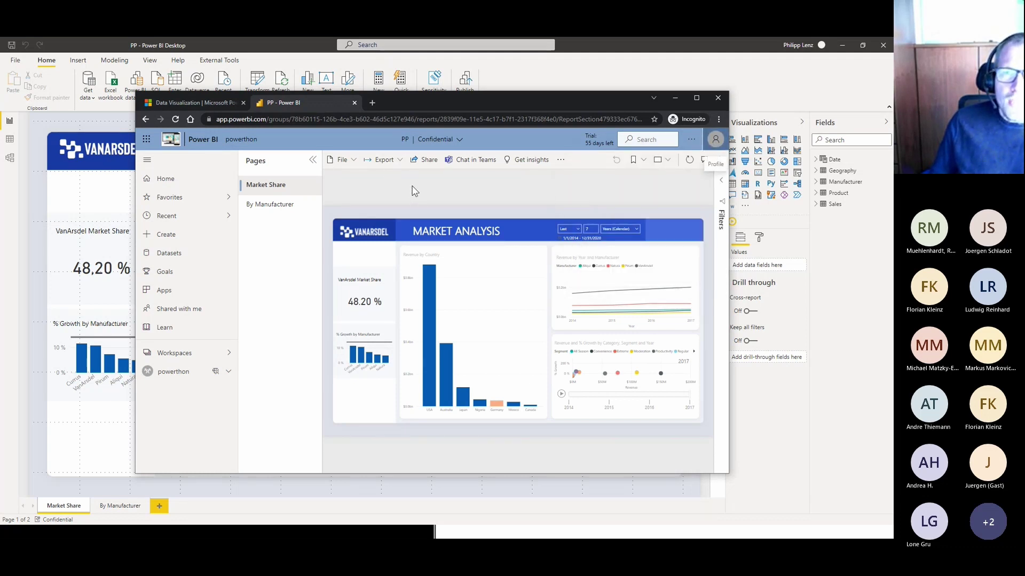
{"action": "left_click_drag", "start_coordinate": [514, 99], "coordinate": [485, 36]}
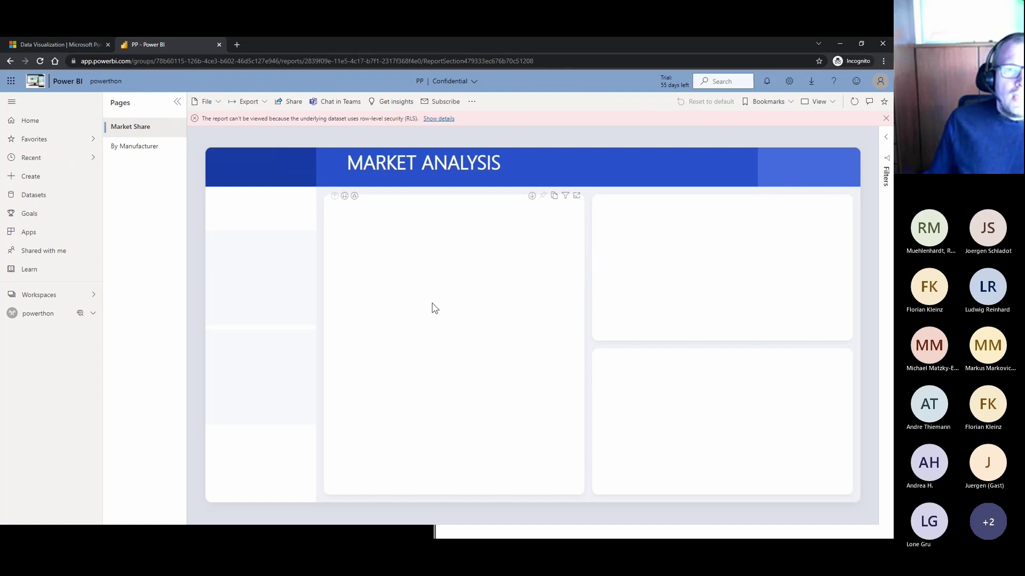
Switch to the workspace admin's browser window, refresh the powerthon workspace and open the PP dataset's row-level security settings
{"action": "key", "text": "alt+Tab"}
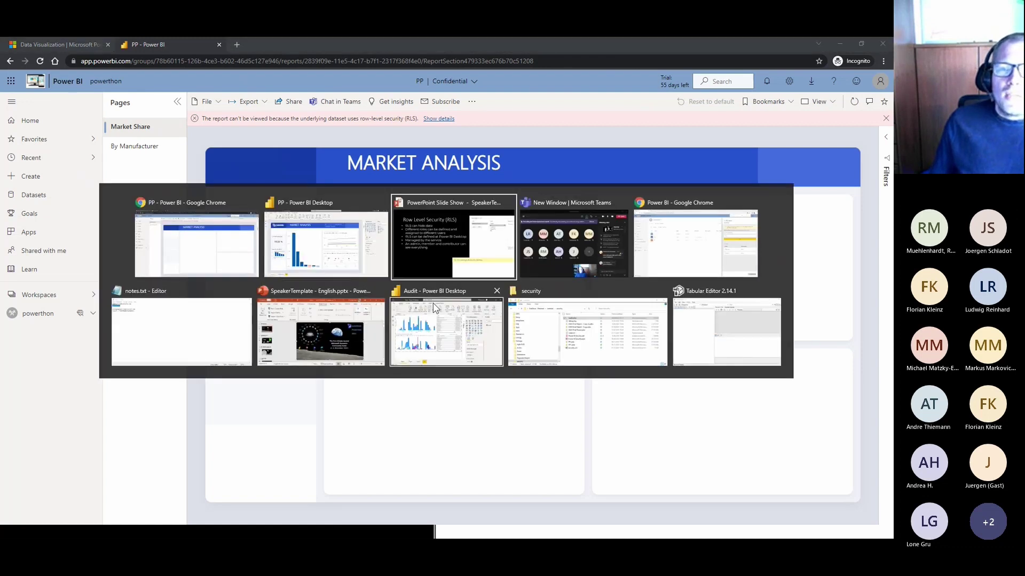
{"action": "key", "text": "alt+Tab"}
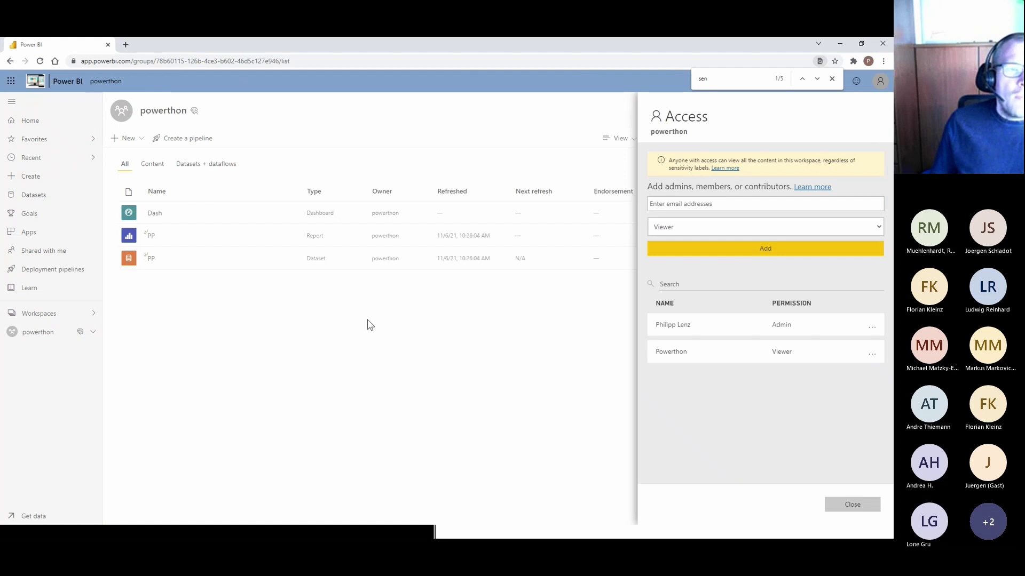
{"action": "left_click", "coordinate": [313, 339]}
{"action": "key", "text": "F5"}
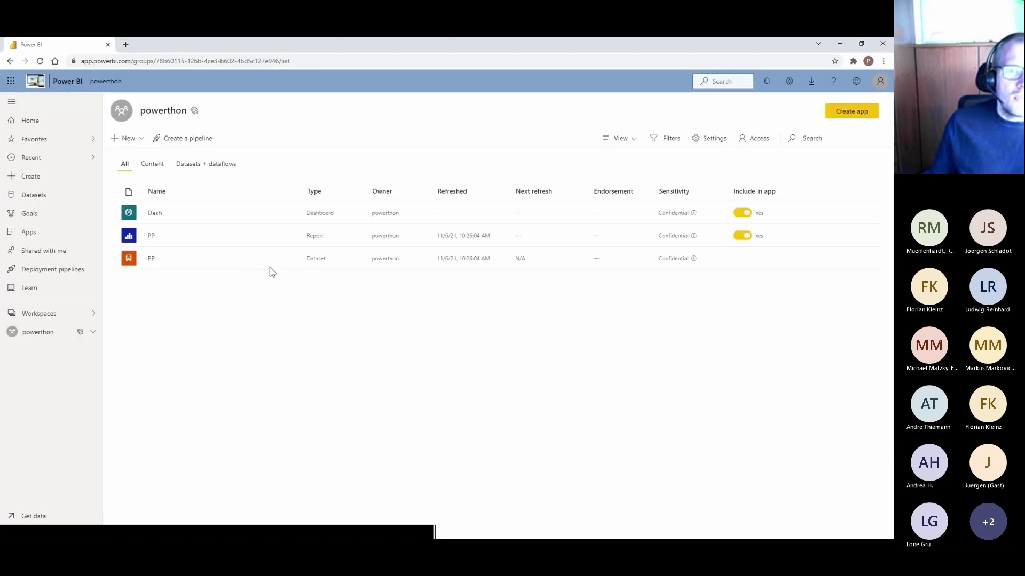
{"action": "mouse_move", "coordinate": [277, 262]}
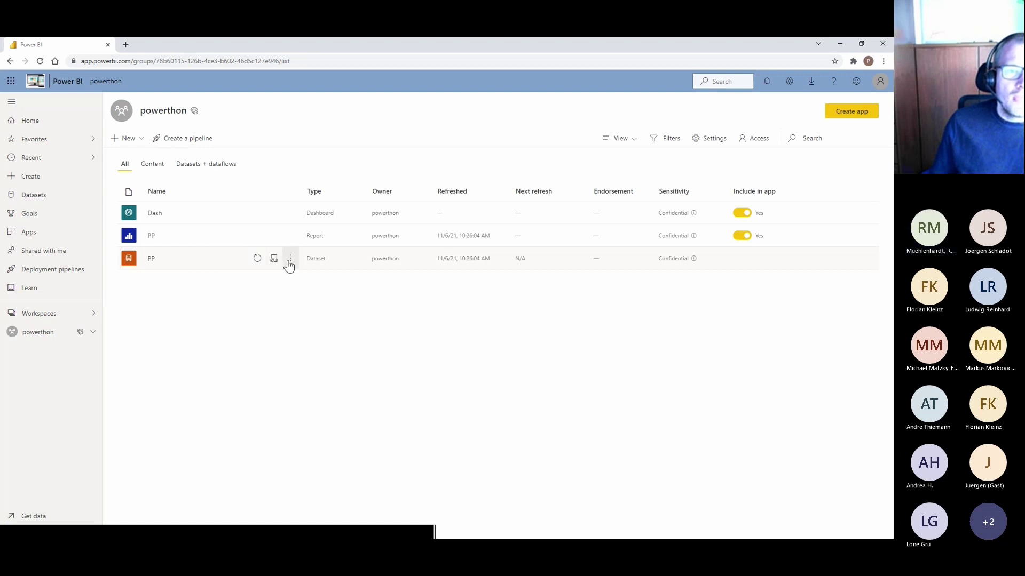
{"action": "left_click", "coordinate": [289, 260]}
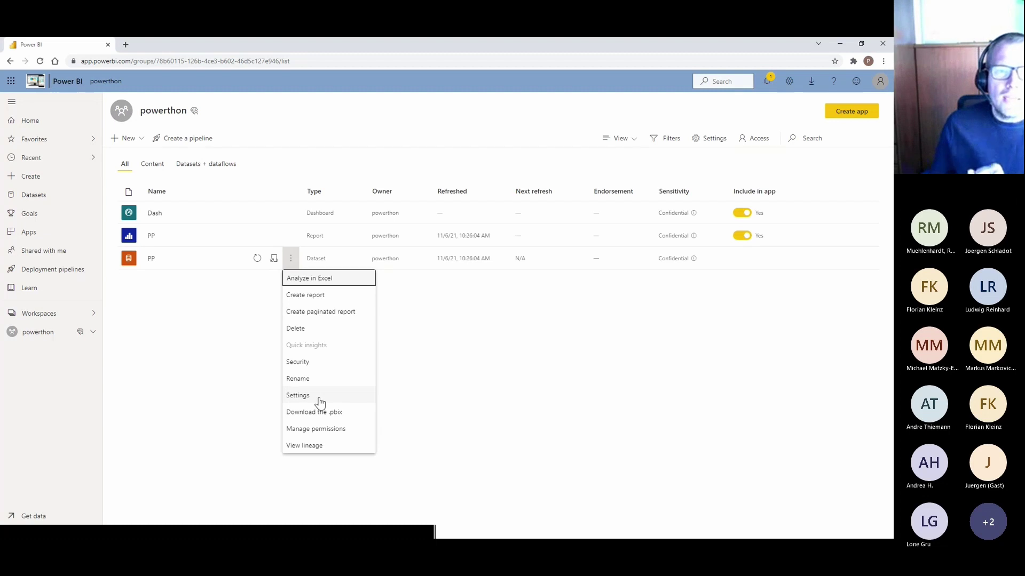
{"action": "left_click", "coordinate": [325, 363]}
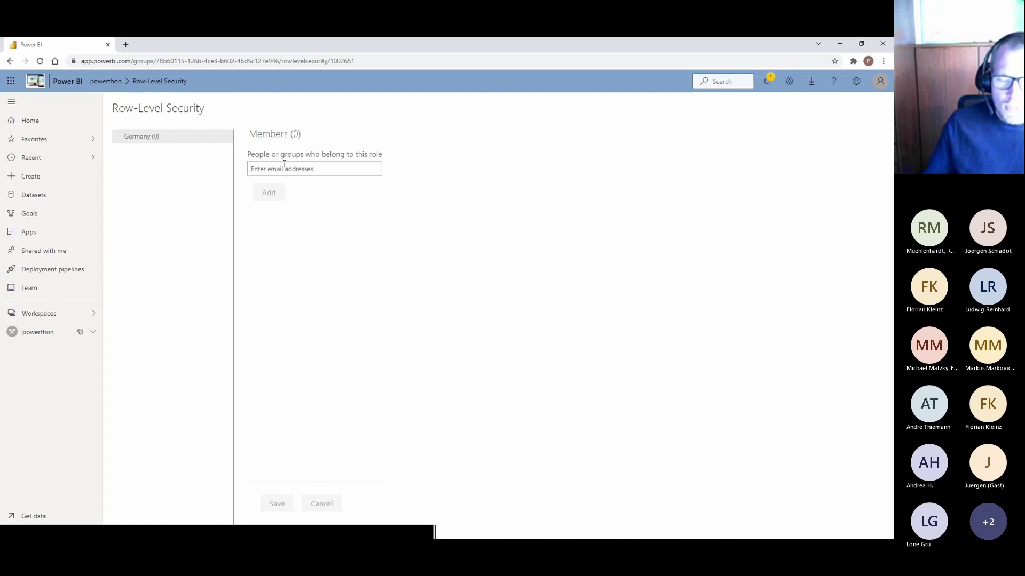
Add the Powerthon account as a member of the Germany role and save the assignment
{"action": "type", "text": "pp"}
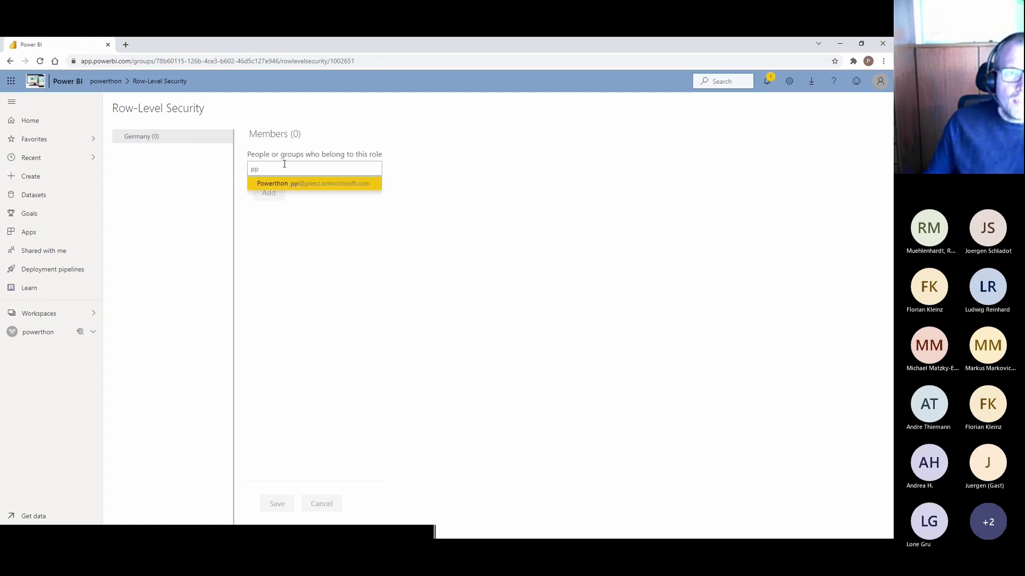
{"action": "left_click", "coordinate": [336, 184]}
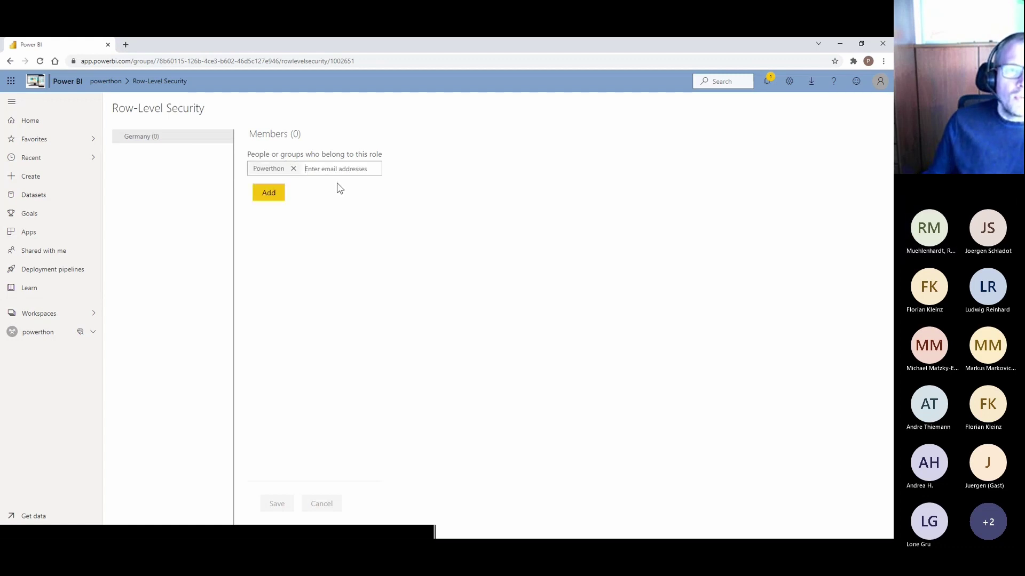
{"action": "left_click", "coordinate": [269, 193]}
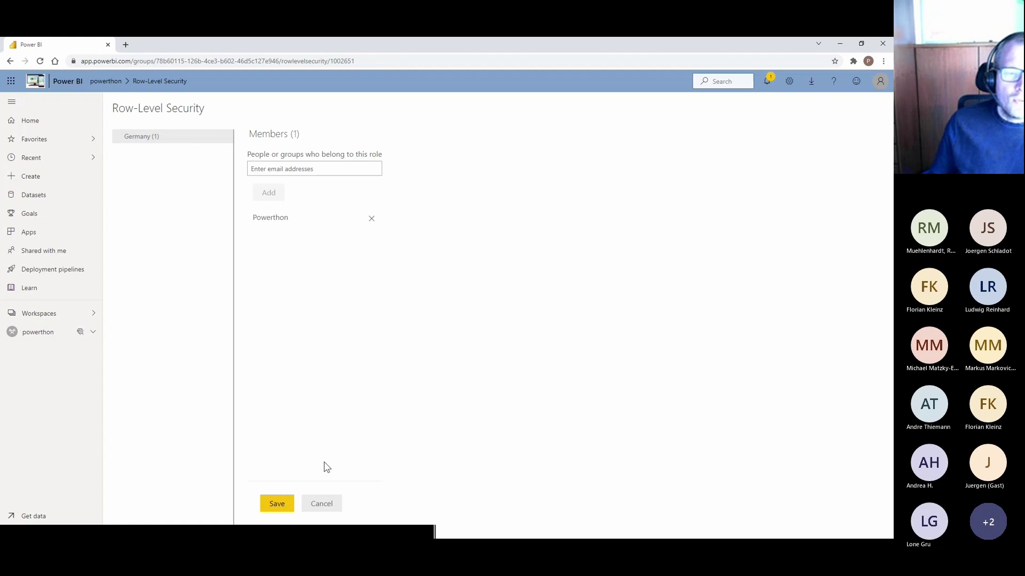
{"action": "left_click", "coordinate": [291, 502]}
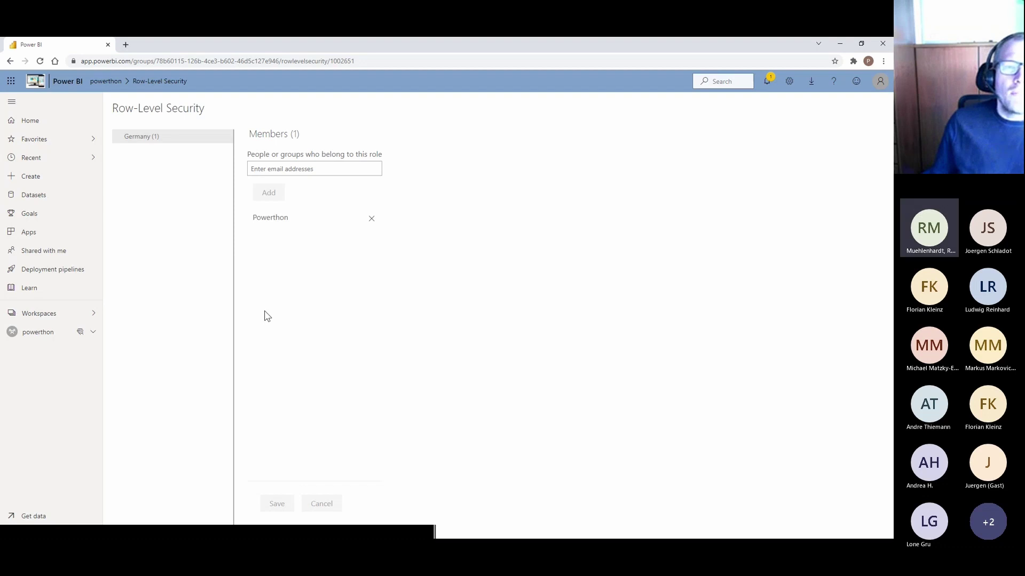
Switch to the incognito browser window and reload the PP report to check the viewer's data
{"action": "key", "text": "alt+Tab"}
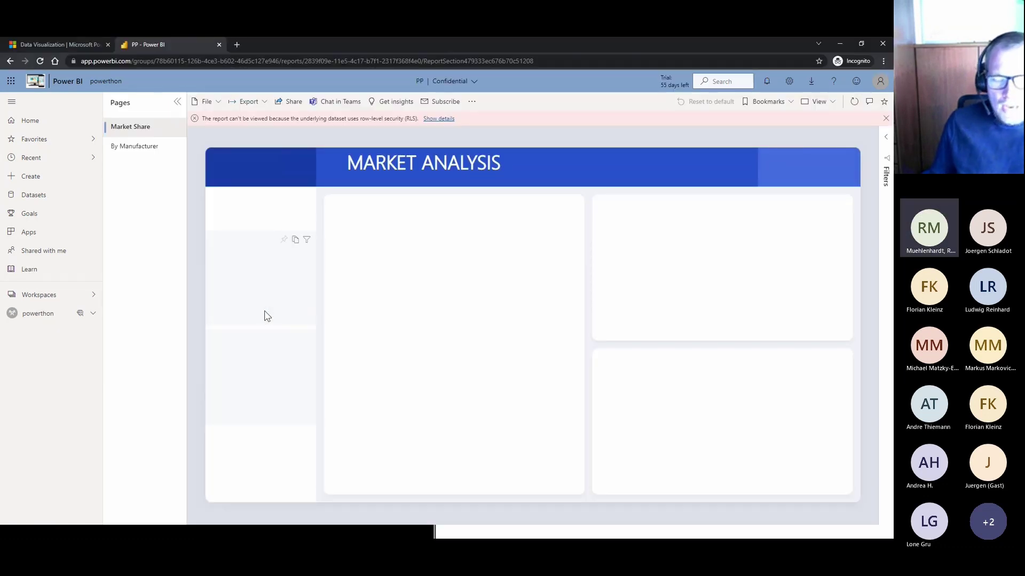
{"action": "key", "text": "F5"}
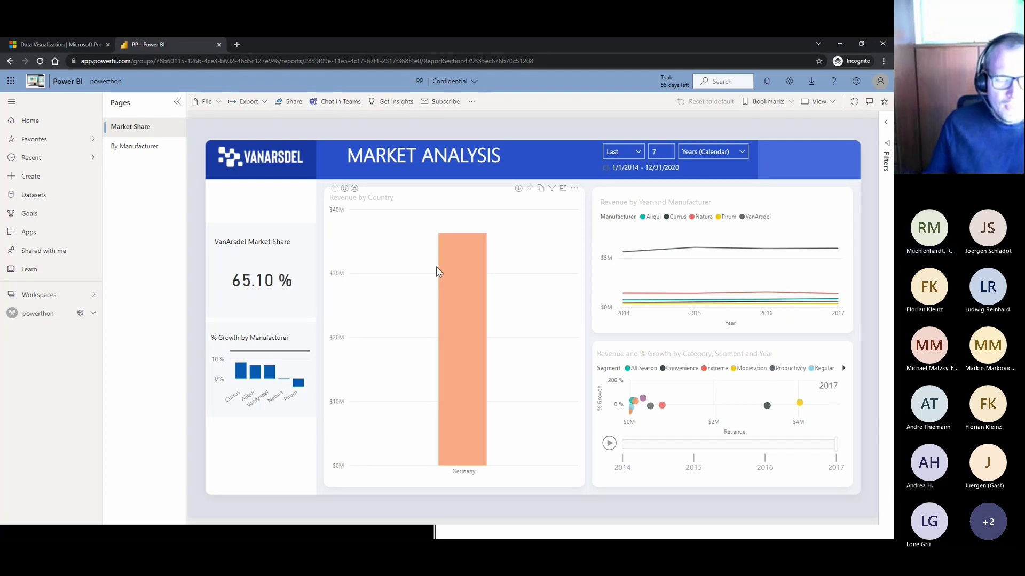
Switch to the PP report in Power BI Desktop and review the Germany role's Geography table filter without changing it
{"action": "key", "text": "alt+Tab"}
{"action": "key", "text": "alt+Tab"}
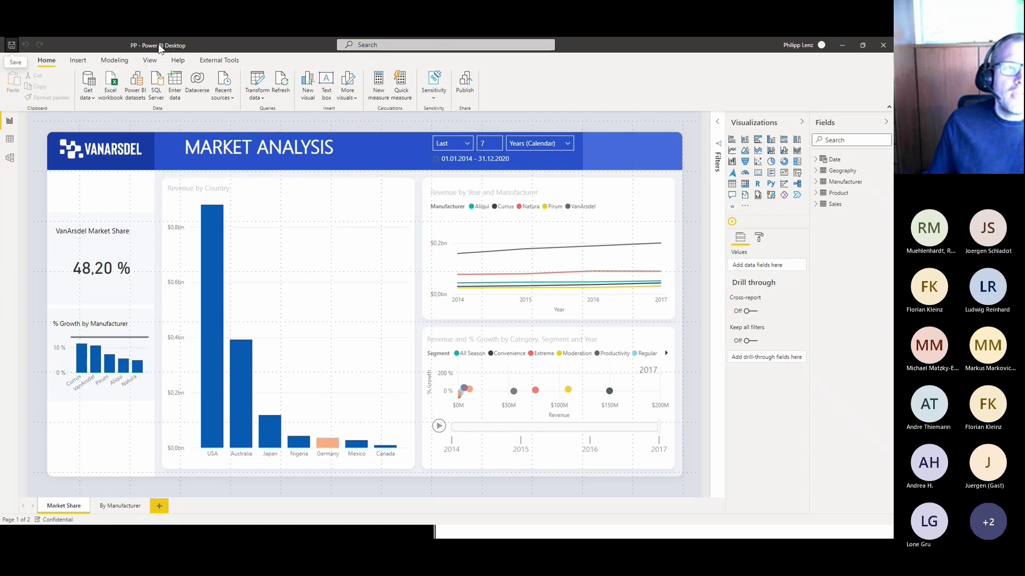
{"action": "left_click", "coordinate": [118, 63]}
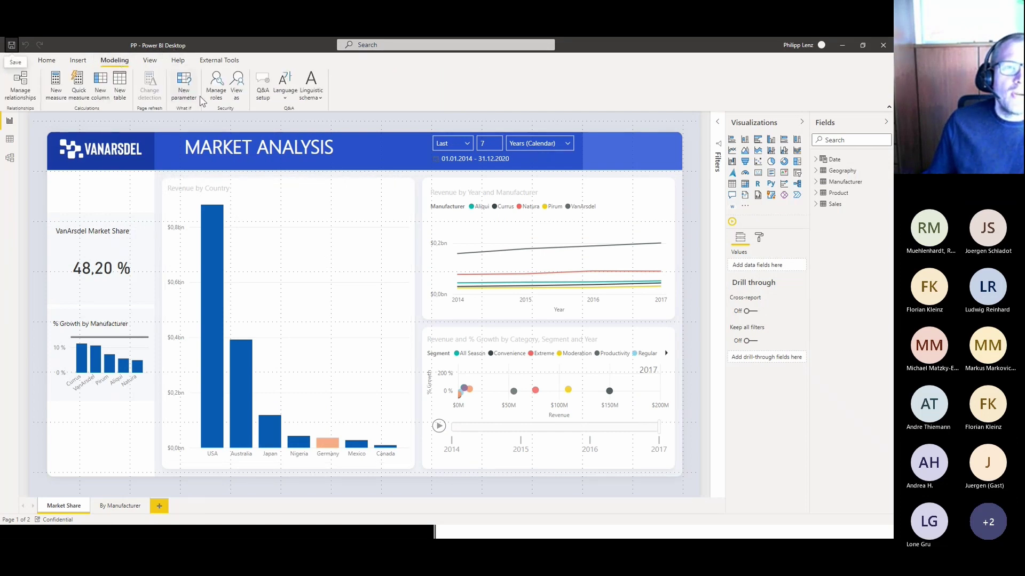
{"action": "left_click", "coordinate": [217, 86]}
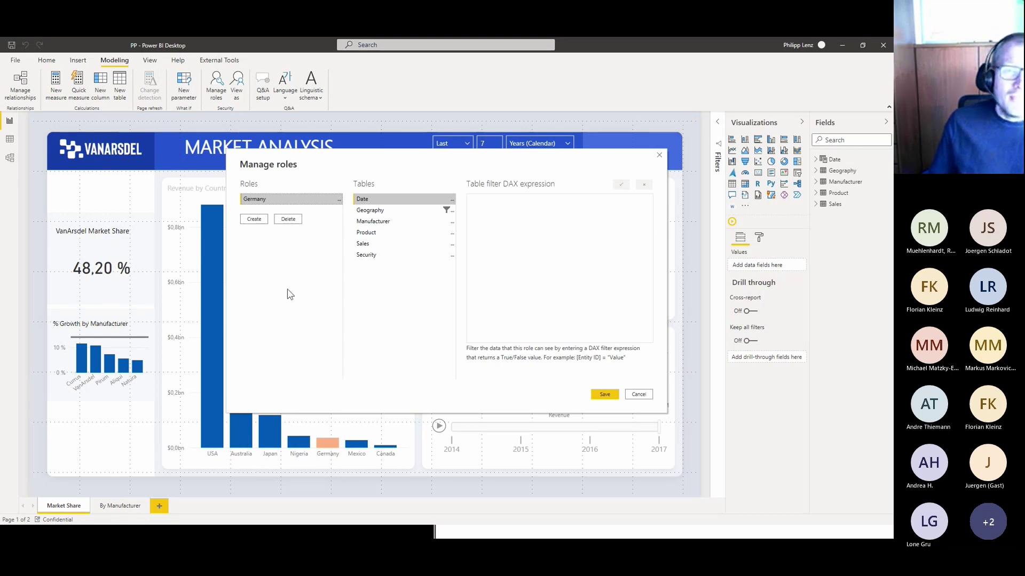
{"action": "left_click", "coordinate": [390, 213]}
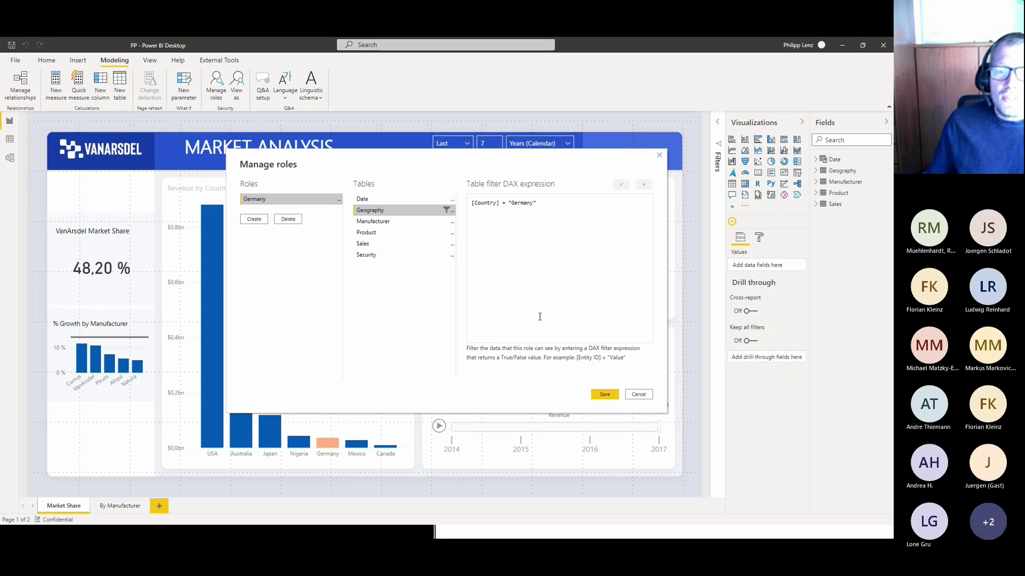
{"action": "left_click", "coordinate": [638, 395]}
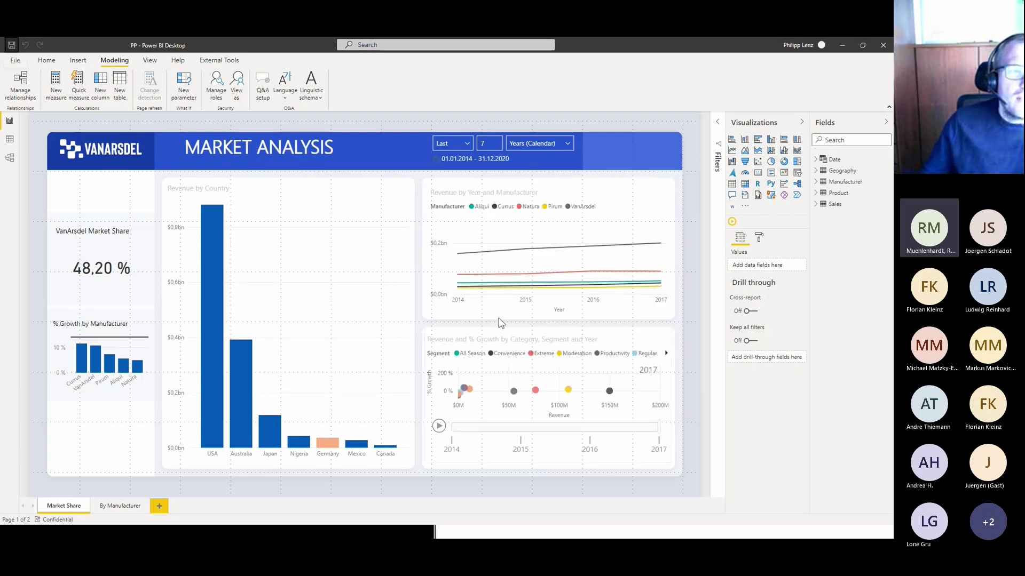
Show the rows of the hidden Security table and examine its User and Country columns
{"action": "left_click", "coordinate": [11, 141]}
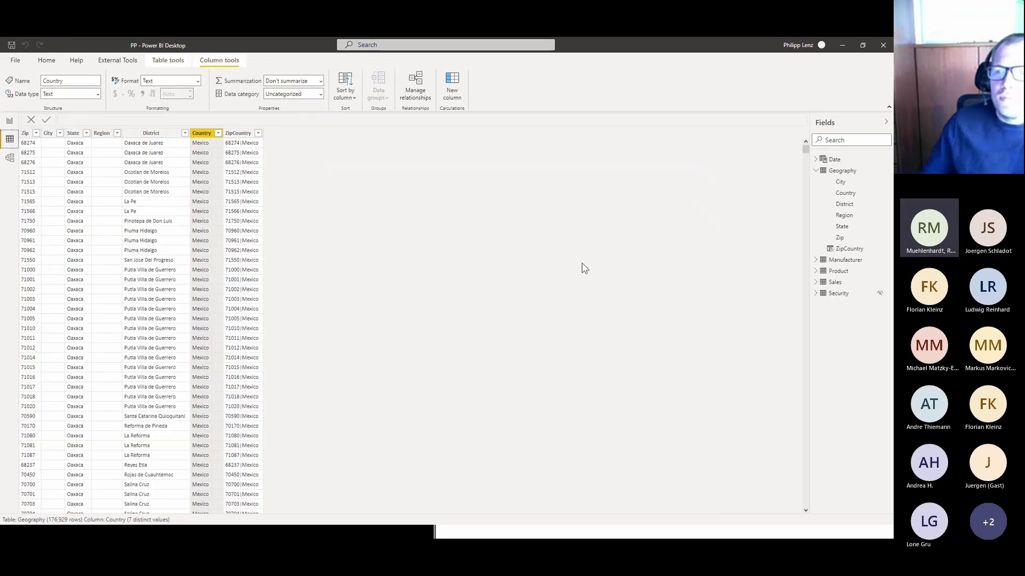
{"action": "left_click", "coordinate": [849, 298]}
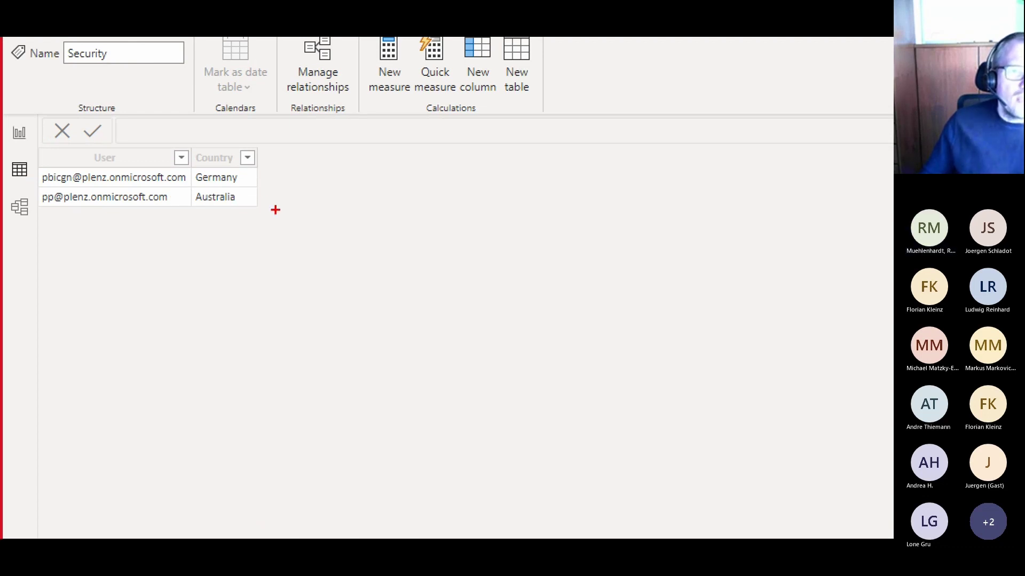
{"action": "mouse_move", "coordinate": [261, 208]}
{"action": "left_mouse_down"}
{"action": "mouse_move", "coordinate": [190, 191]}
{"action": "mouse_move", "coordinate": [34, 188]}
{"action": "left_mouse_up"}
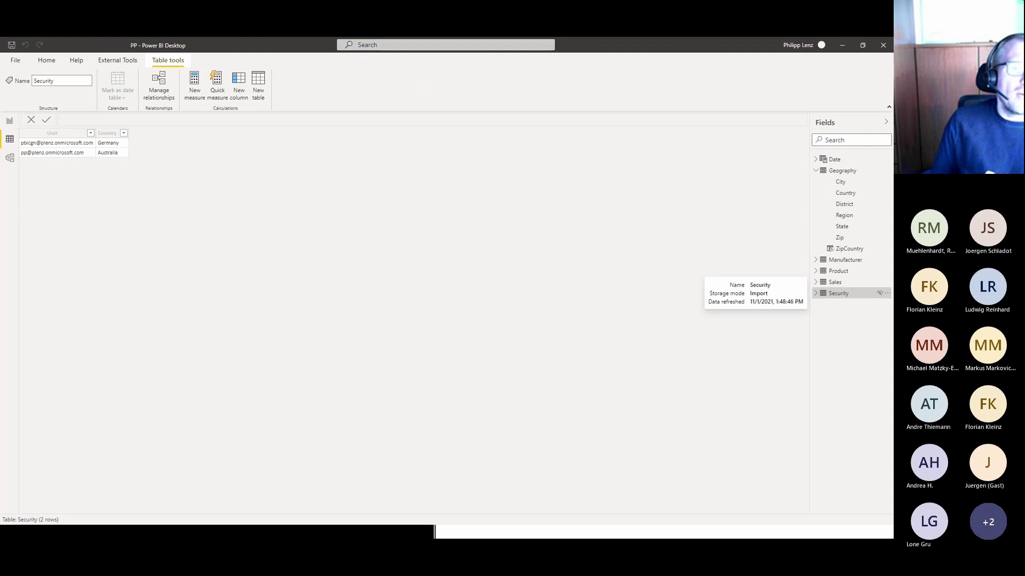
Return to the report view and remove the Geography table's country filter from the Germany role
{"action": "left_click", "coordinate": [10, 120]}
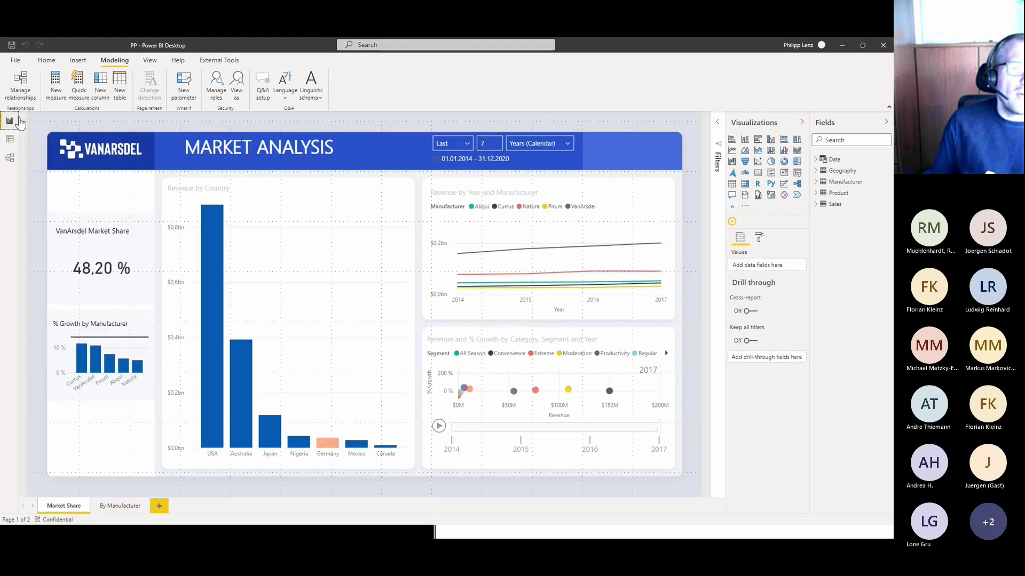
{"action": "left_click", "coordinate": [214, 88]}
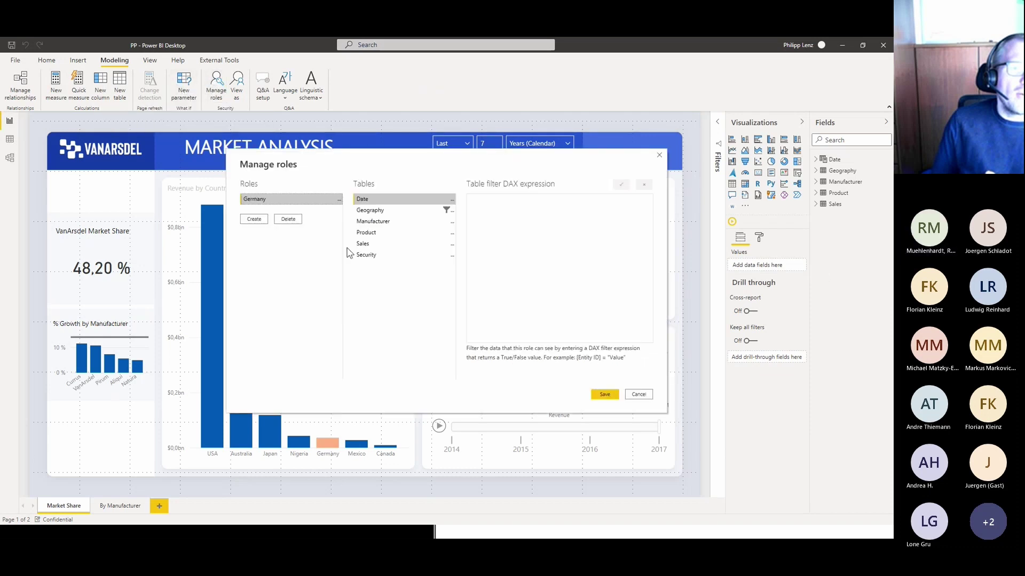
{"action": "left_click", "coordinate": [421, 213]}
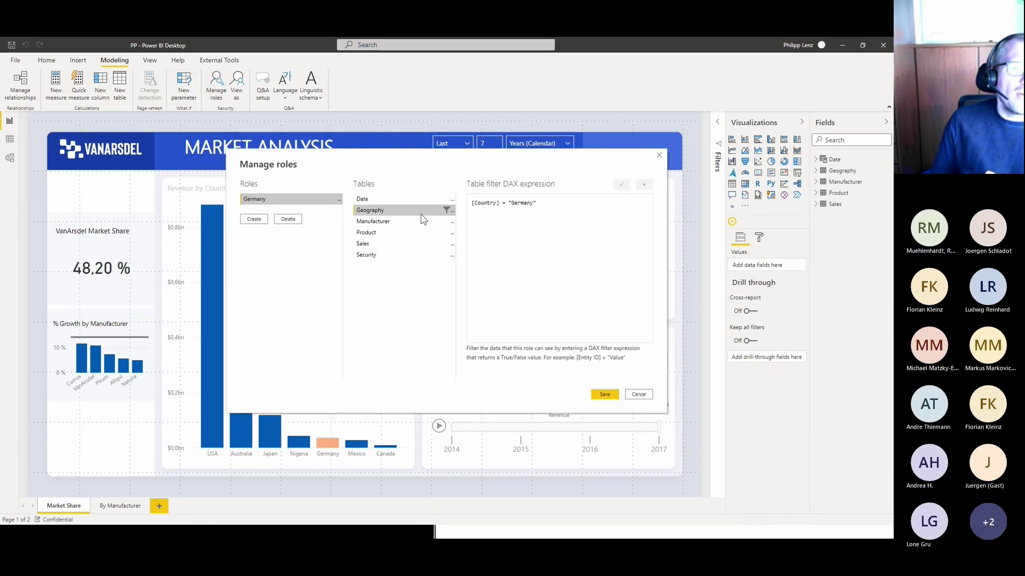
{"action": "left_click", "coordinate": [447, 210]}
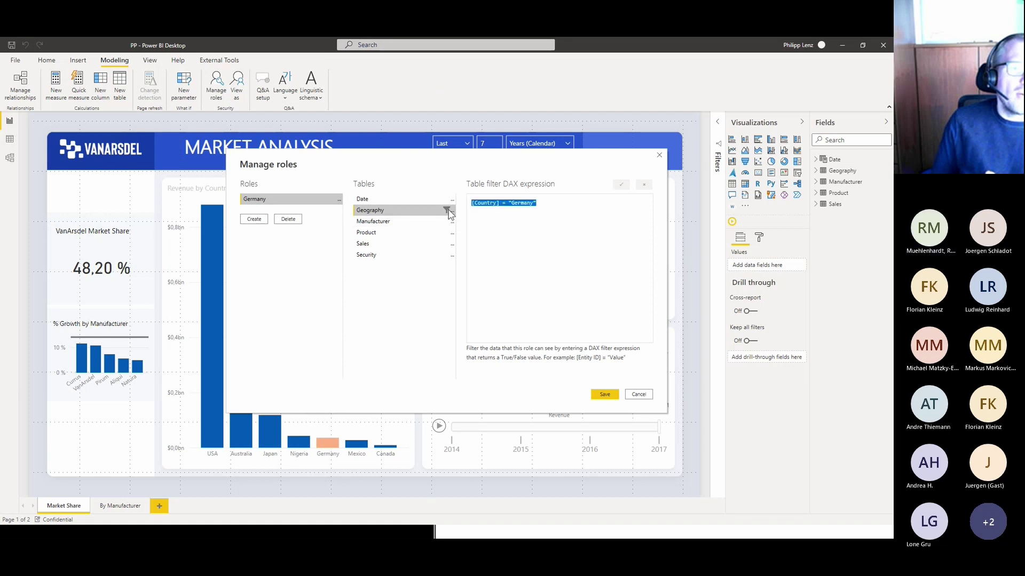
{"action": "key", "text": "Delete"}
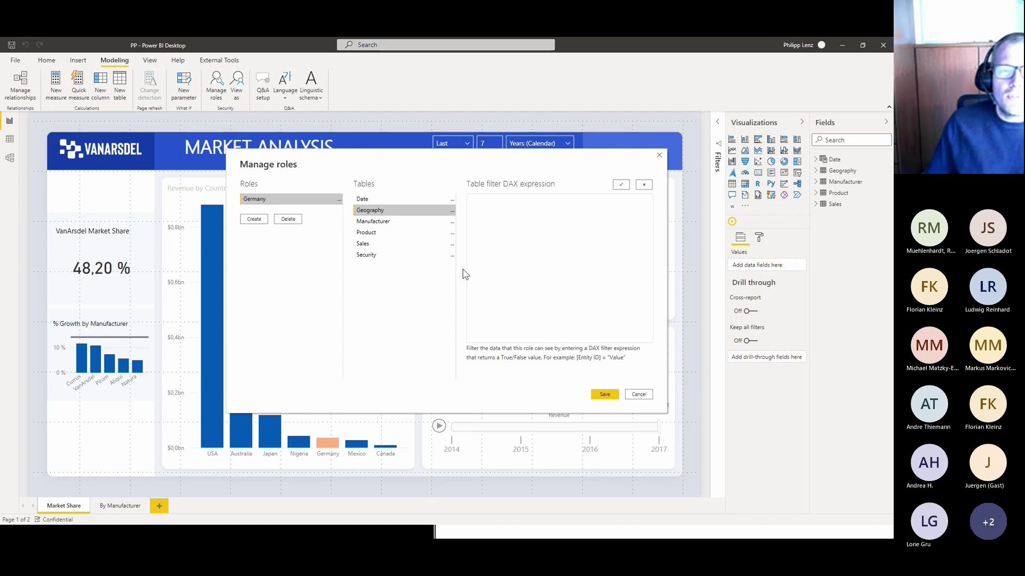
Add a filter on the Security table's User column to the Germany role, with the expression [User] = USEREPRINCIPALNAME()
{"action": "left_click", "coordinate": [452, 256]}
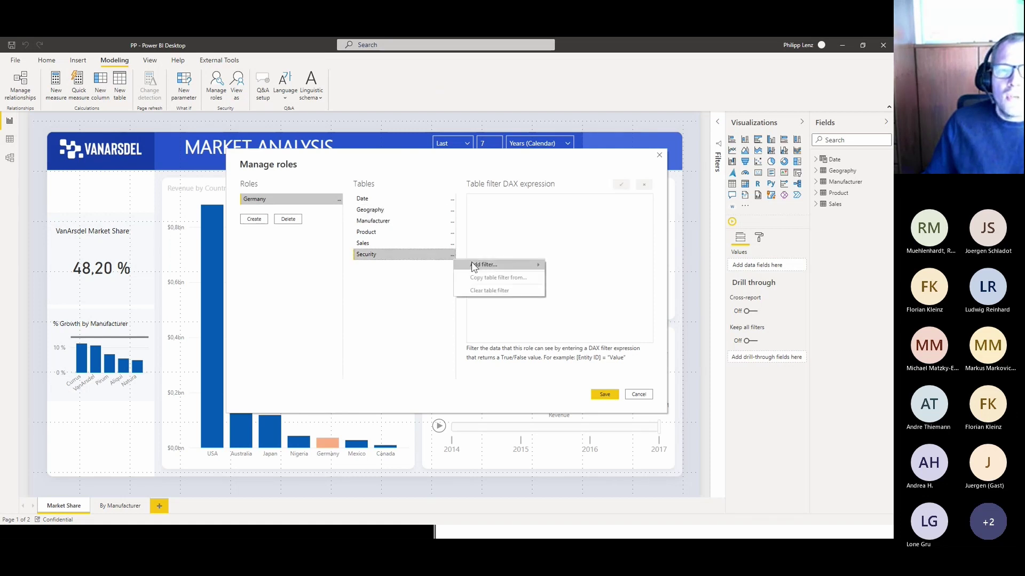
{"action": "mouse_move", "coordinate": [472, 265]}
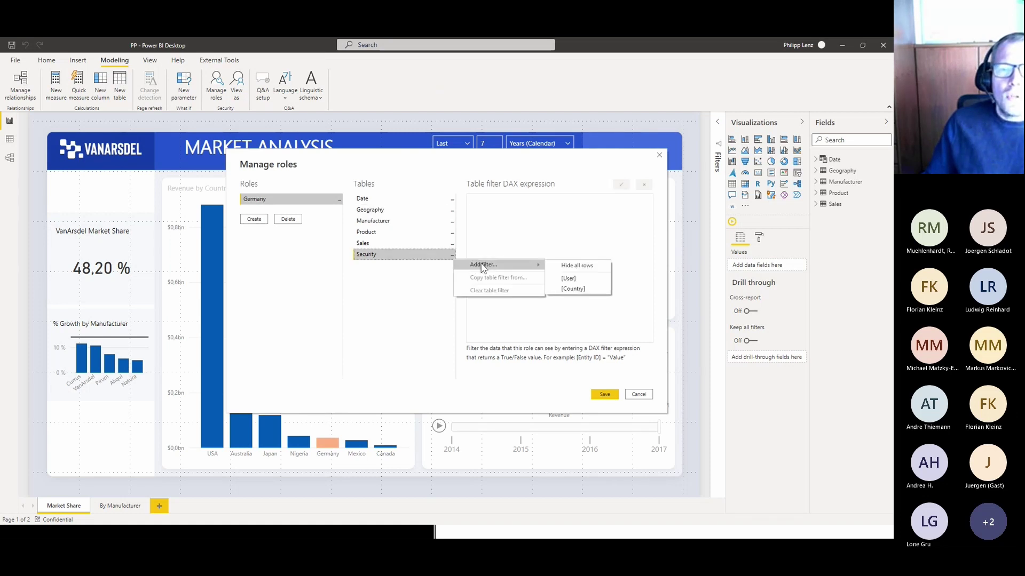
{"action": "left_click", "coordinate": [587, 281]}
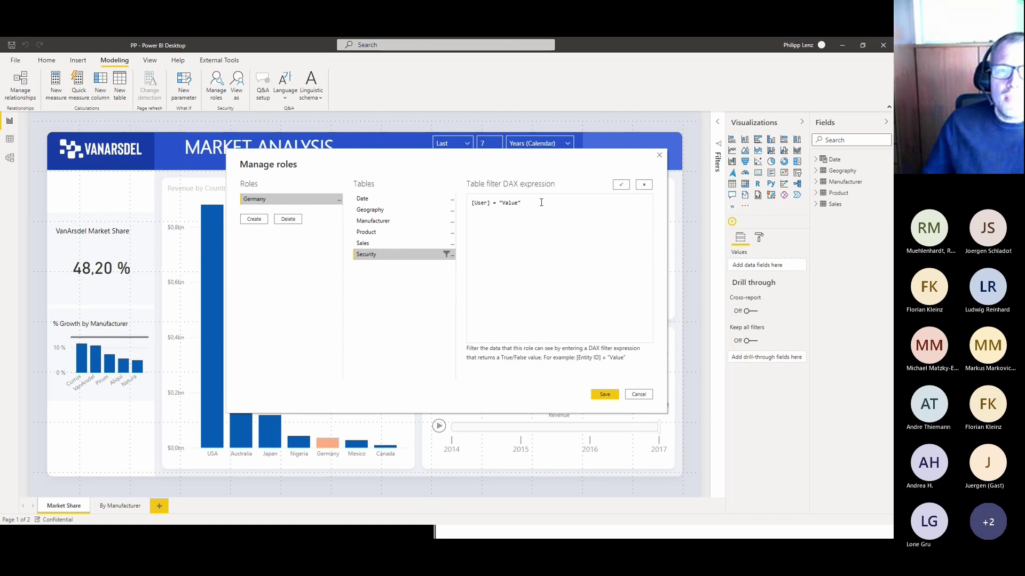
{"action": "double_click", "coordinate": [511, 203]}
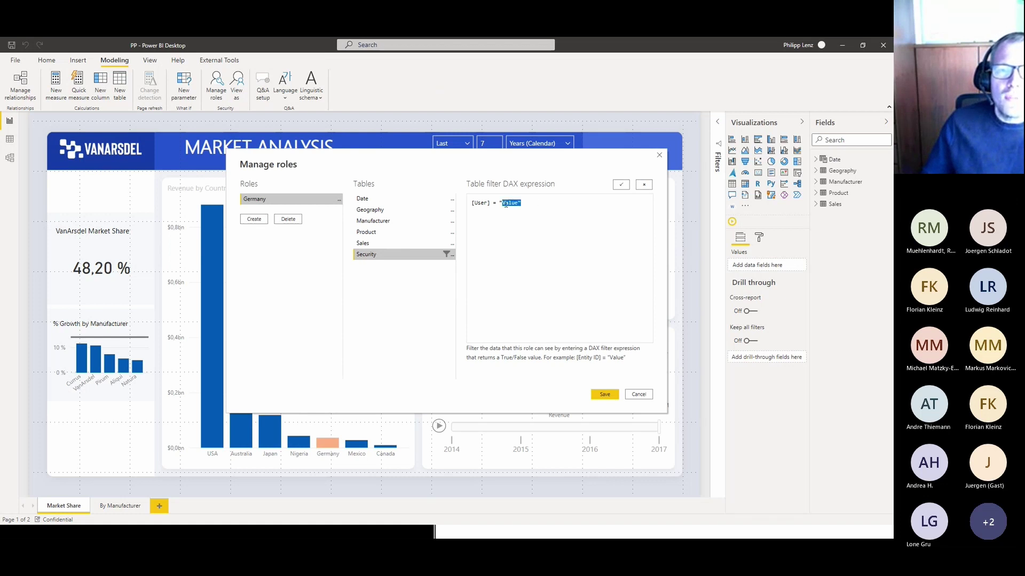
{"action": "key", "text": "shift+Left"}
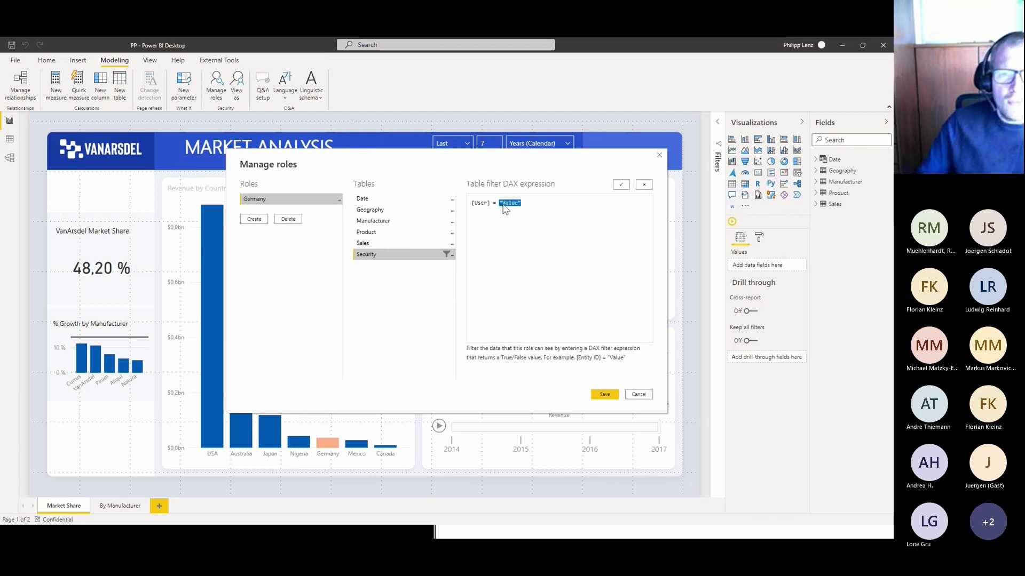
{"action": "key", "text": "BackSpace"}
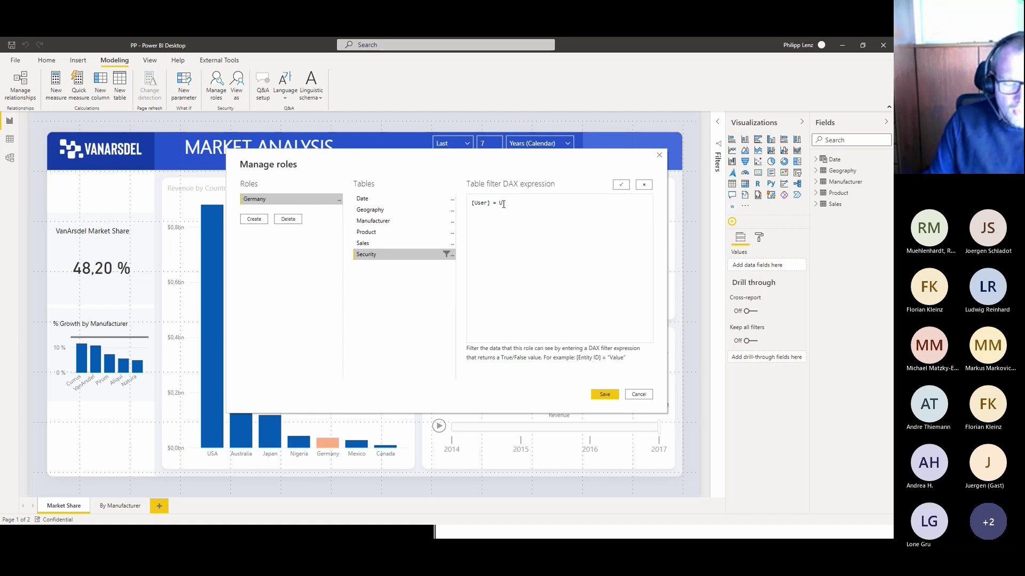
{"action": "type", "text": "USERE"}
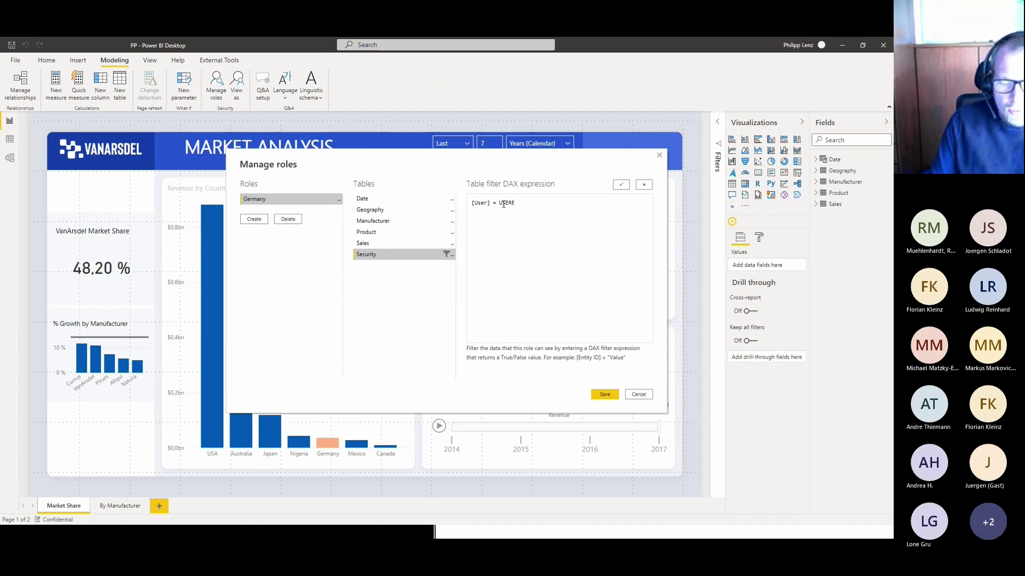
{"action": "type", "text": "PRINCIPAL"}
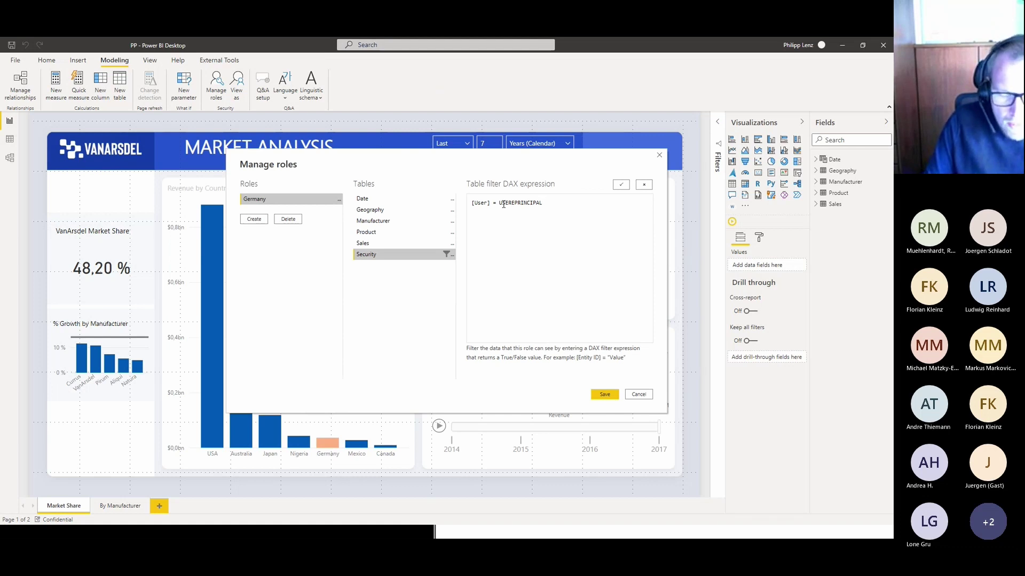
{"action": "type", "text": "NAM"}
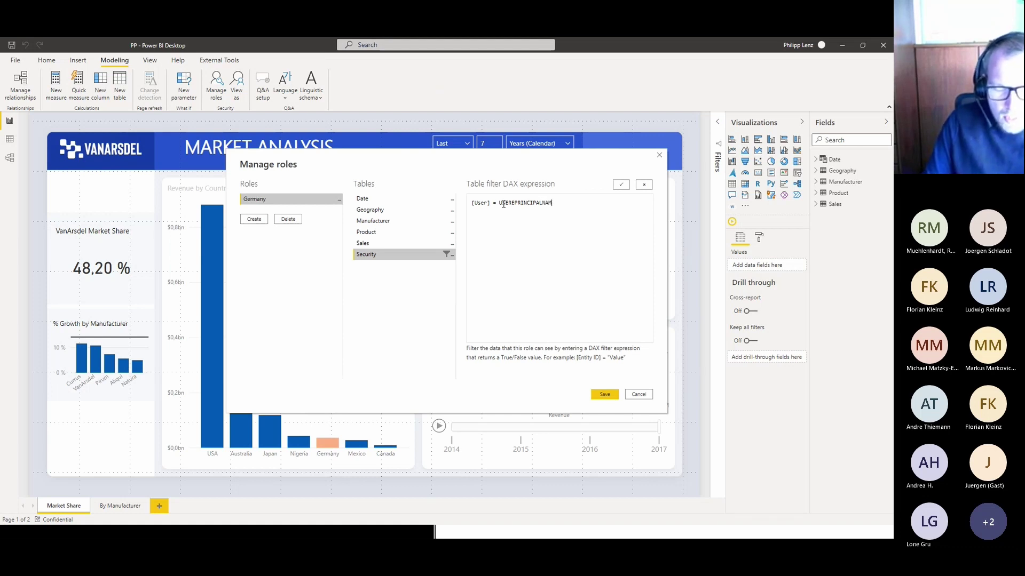
{"action": "type", "text": "E()"}
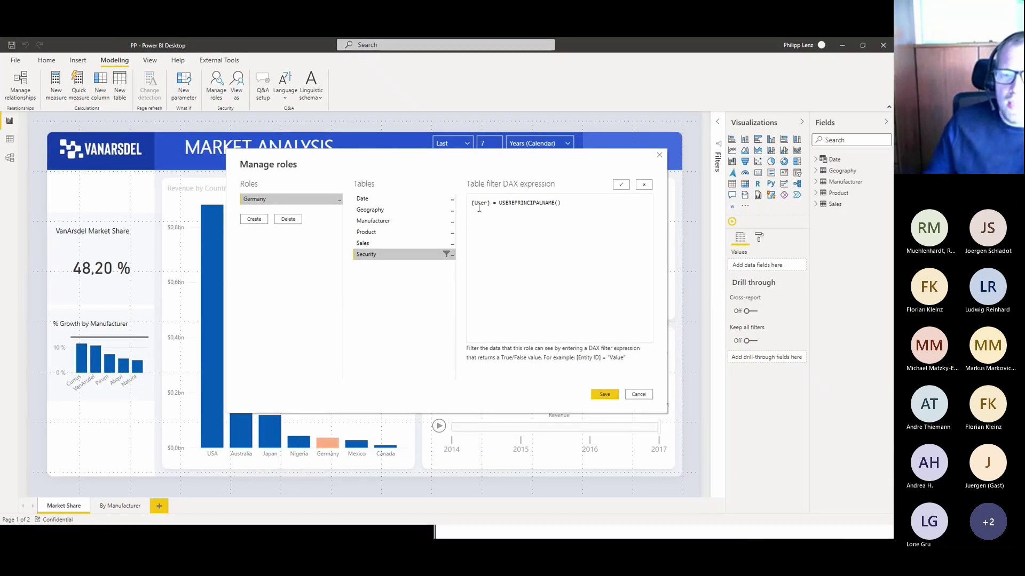
Try to save the Germany role, cancel the save and return to the Security filter expression
{"action": "left_click", "coordinate": [605, 395]}
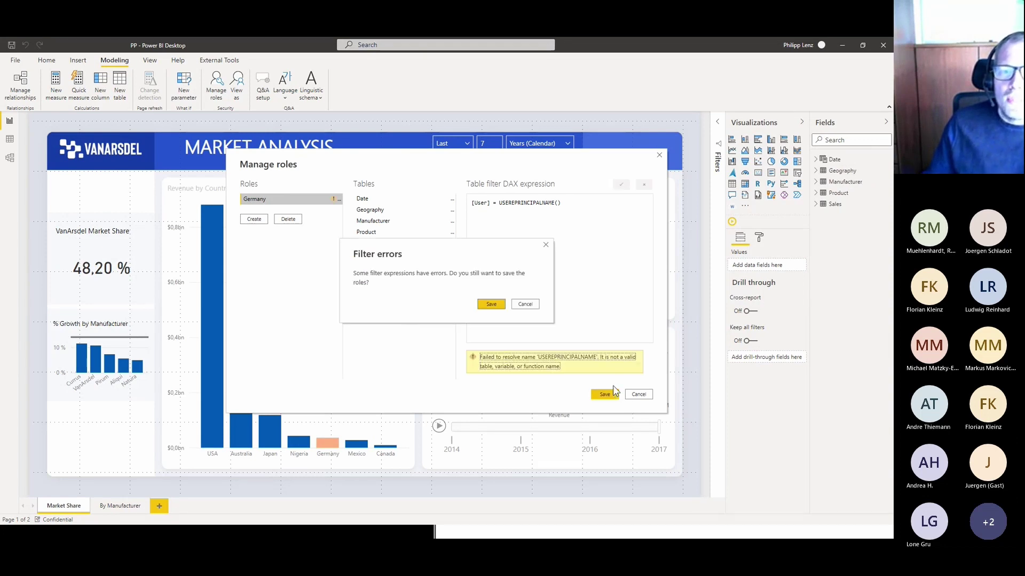
{"action": "left_click", "coordinate": [525, 304]}
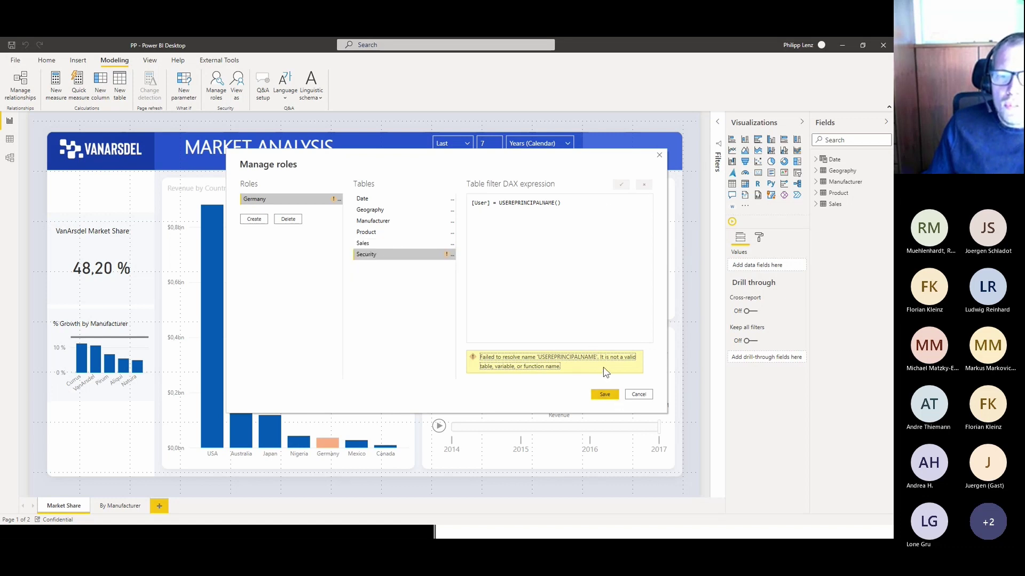
{"action": "left_click", "coordinate": [585, 307]}
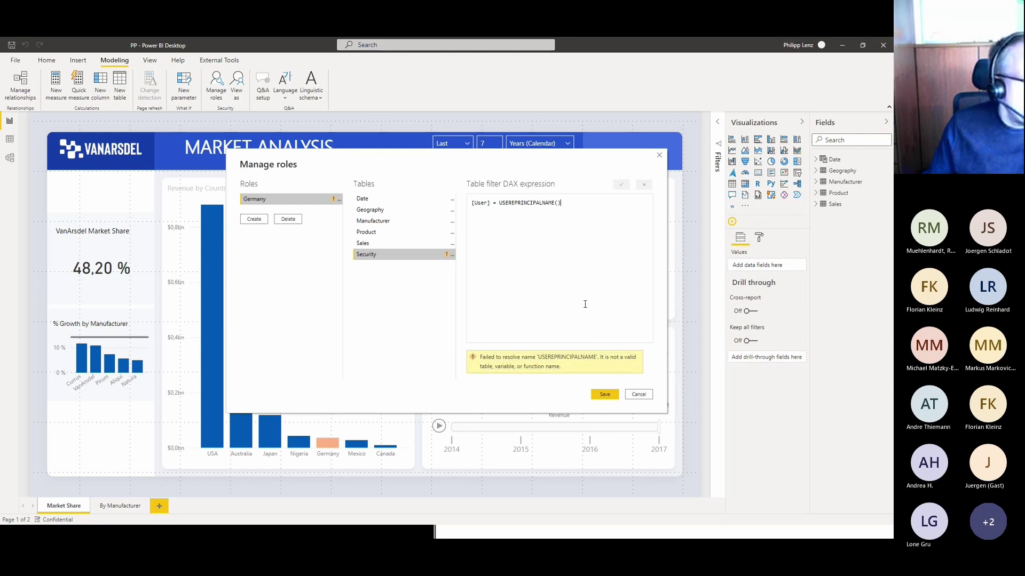
{"action": "key", "text": "alt+Tab"}
{"action": "key", "text": "alt+Tab"}
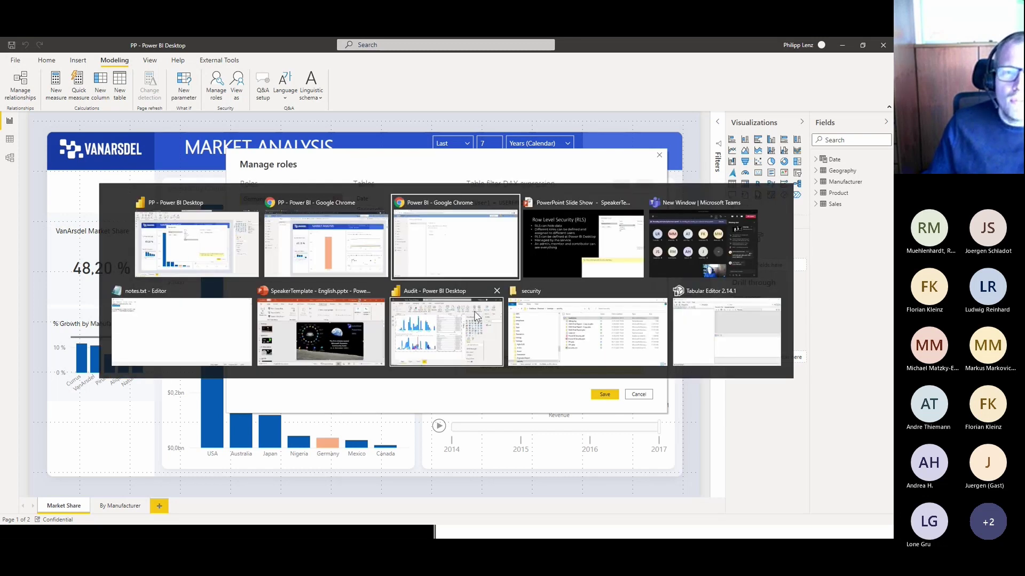
{"action": "key", "text": "alt+Tab"}
{"action": "key", "text": "alt+Tab"}
{"action": "key", "text": "alt+Tab"}
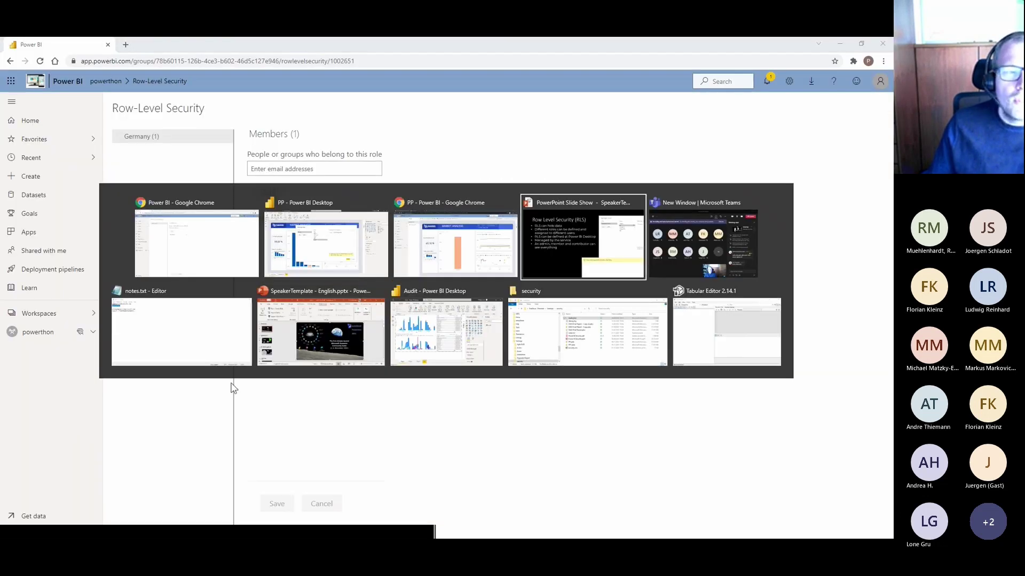
{"action": "key", "text": "Escape"}
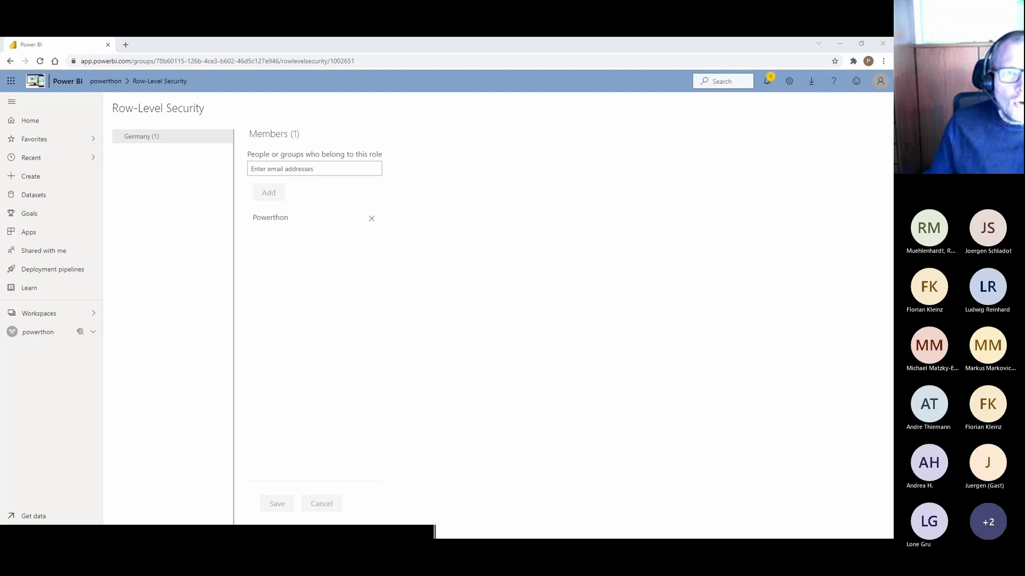
{"action": "key", "text": "alt+Tab"}
{"action": "key", "text": "alt+Tab"}
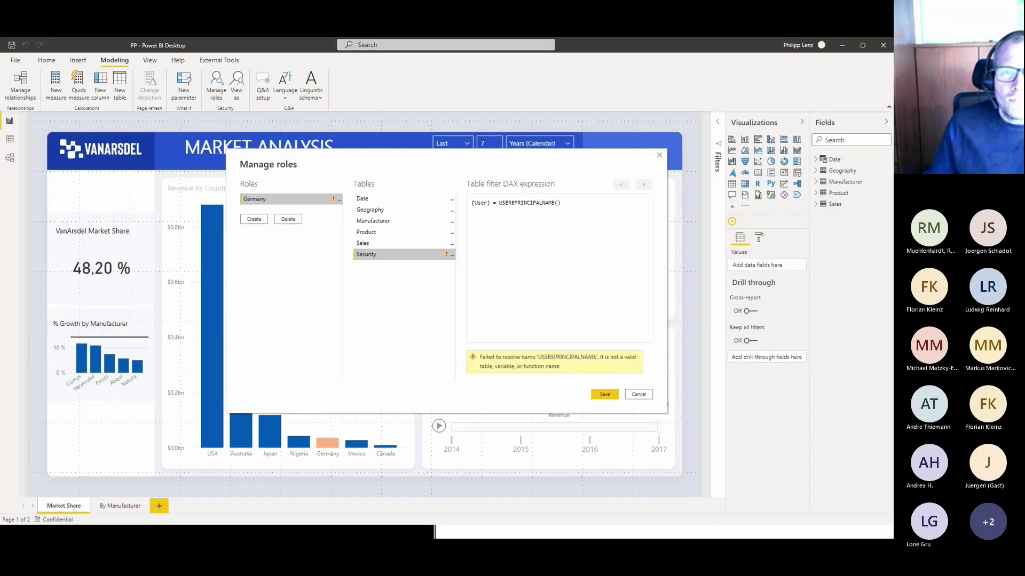
Correct the Security table filter to [User] = USERPRINCIPALNAME() and save the Germany role
{"action": "left_click_drag", "start_coordinate": [638, 270], "coordinate": [407, 270]}
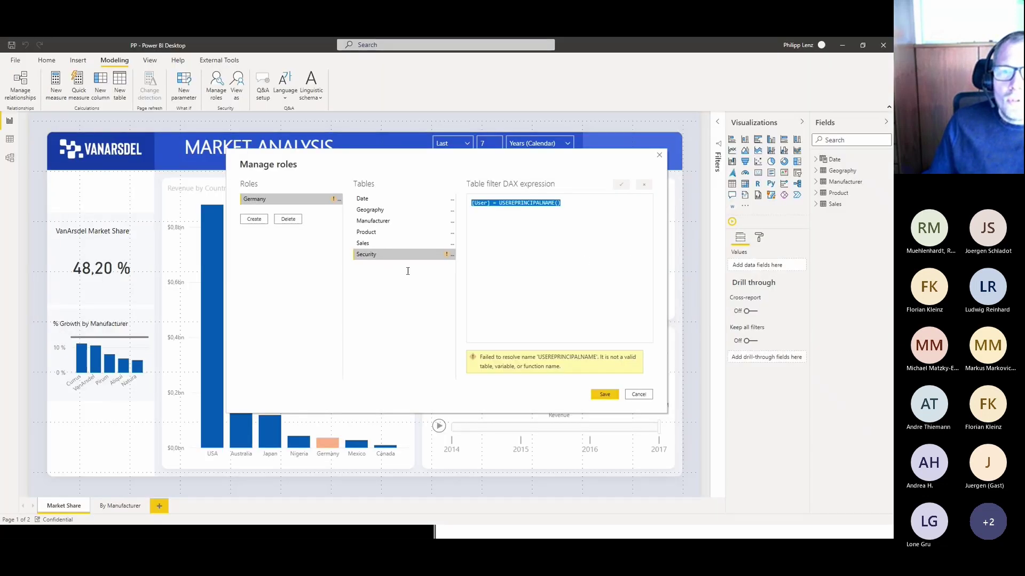
{"action": "key", "text": "End"}
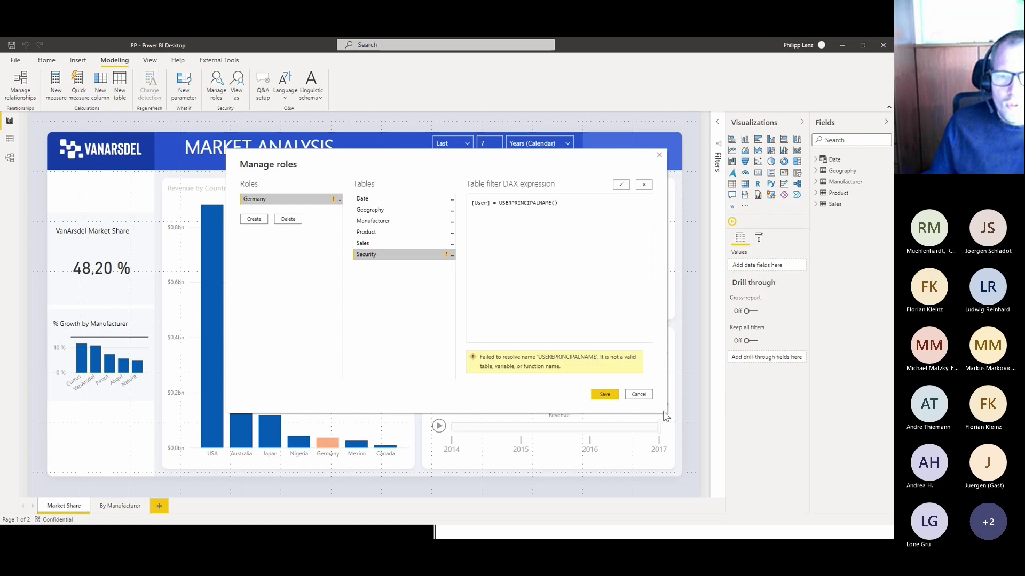
{"action": "left_click", "coordinate": [605, 395]}
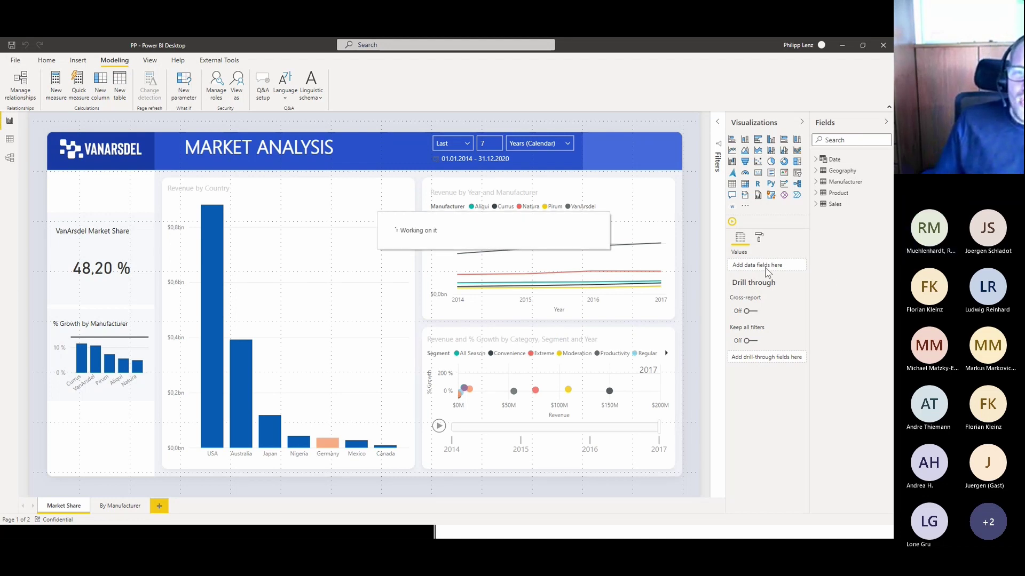
View the report as the Germany role combined with another user, entering the test user's e-mail address
{"action": "left_click", "coordinate": [237, 96]}
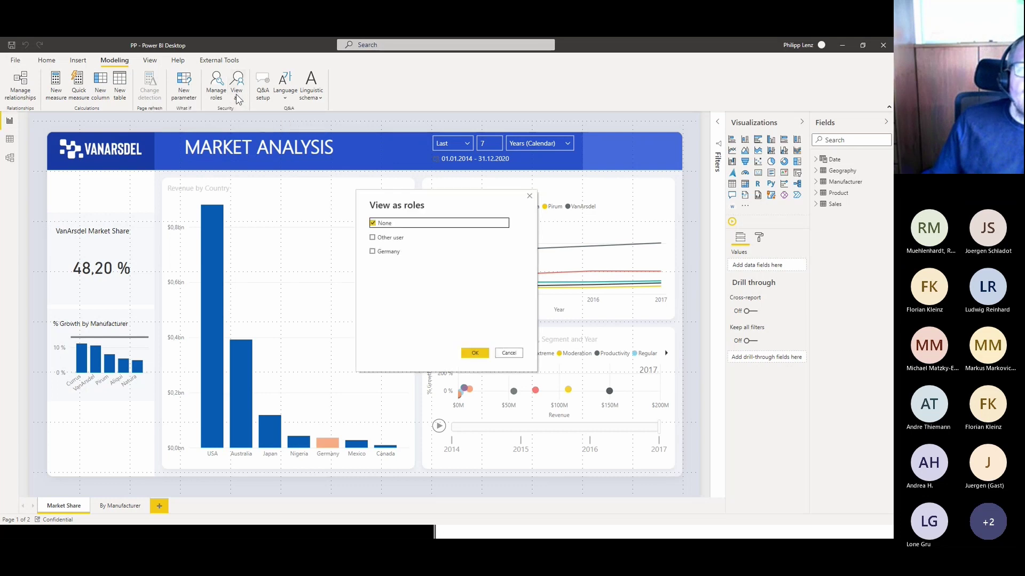
{"action": "left_click", "coordinate": [400, 255]}
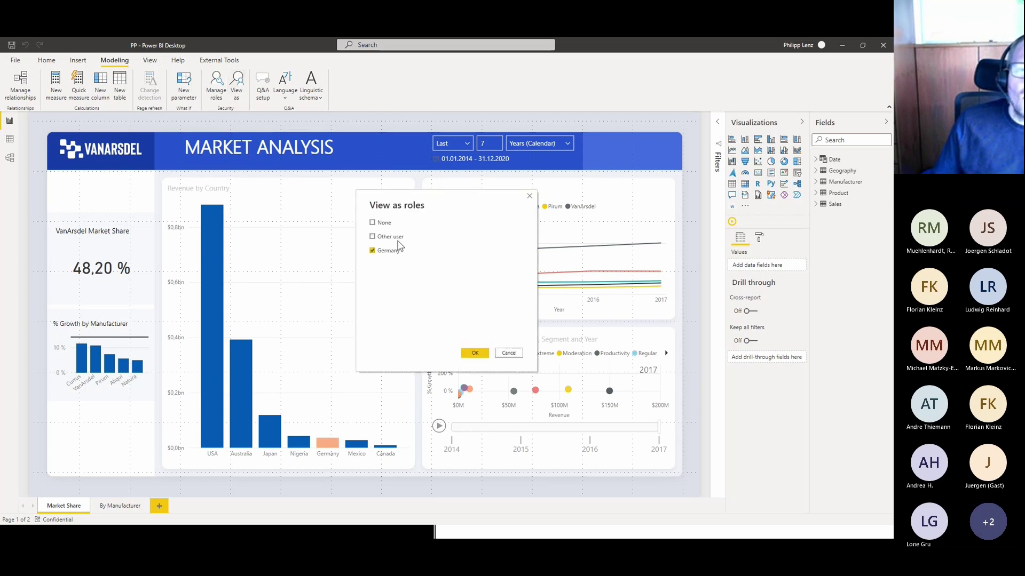
{"action": "left_click", "coordinate": [397, 241]}
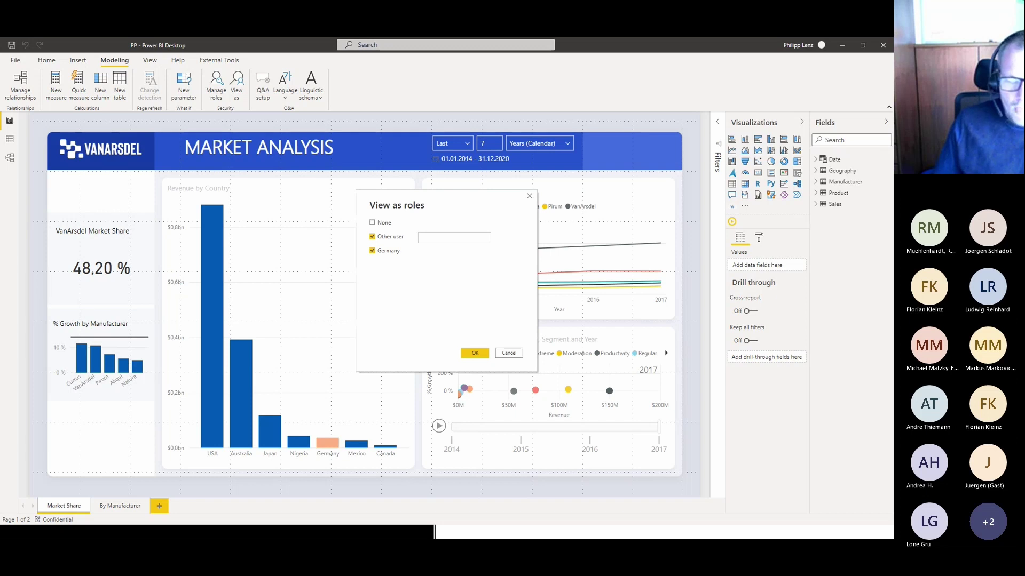
{"action": "left_click", "coordinate": [462, 238]}
{"action": "key", "text": "ctrl+v"}
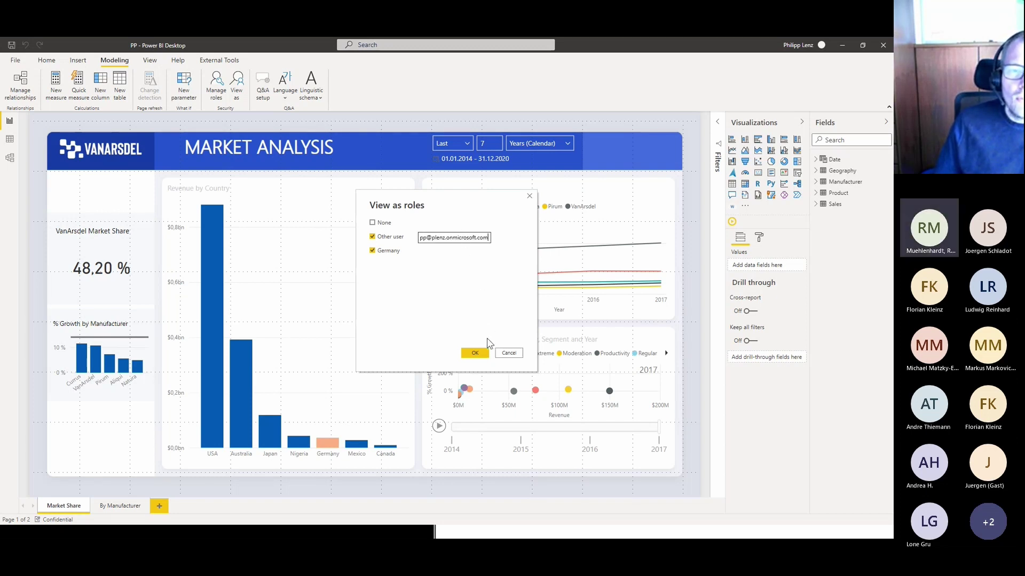
{"action": "left_click", "coordinate": [473, 354]}
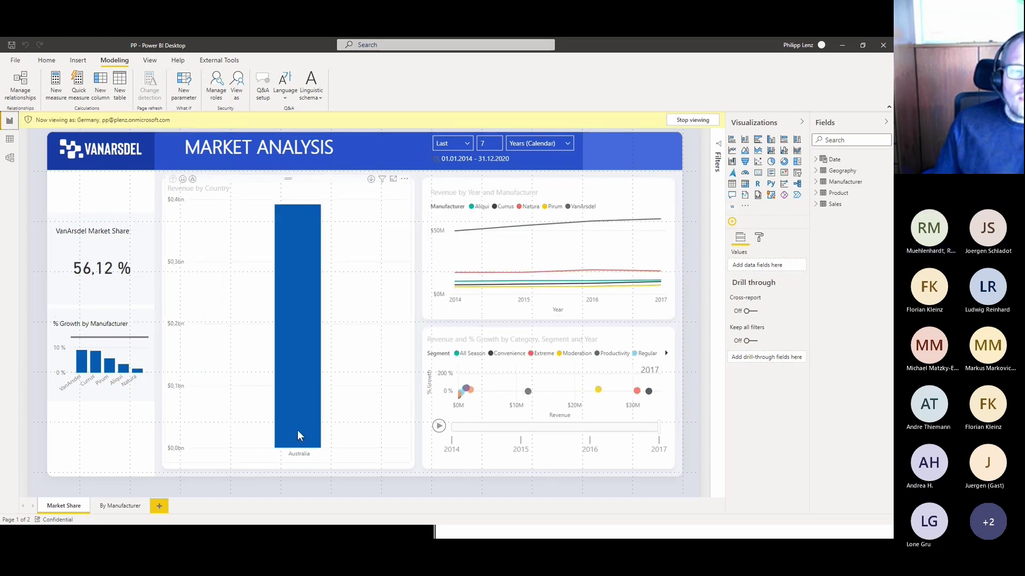
{"action": "mouse_move", "coordinate": [299, 433]}
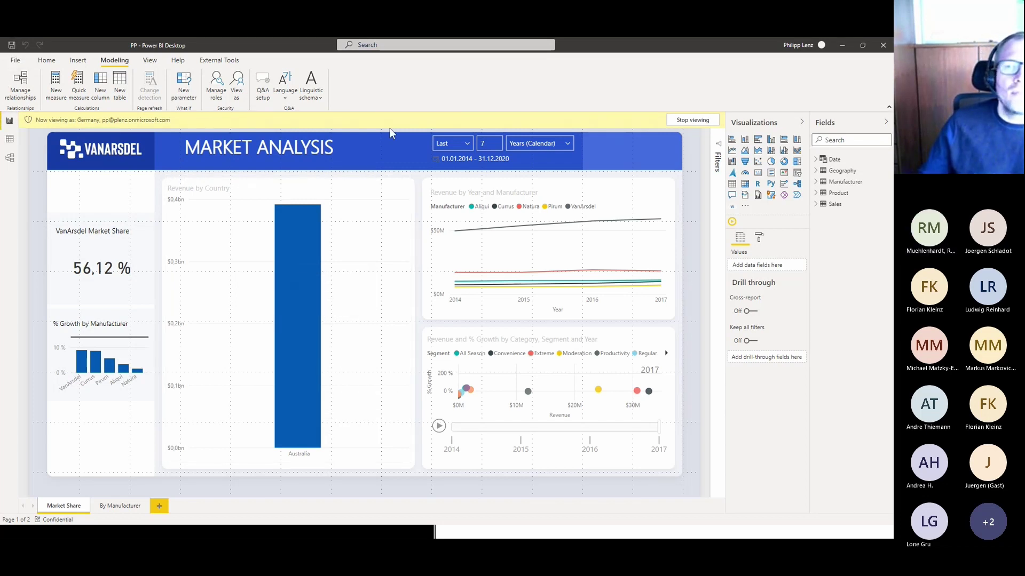
Publish the report to the powerthon workspace, replacing the existing PP dataset, and dismiss the publishing dialog
{"action": "left_click", "coordinate": [795, 141]}
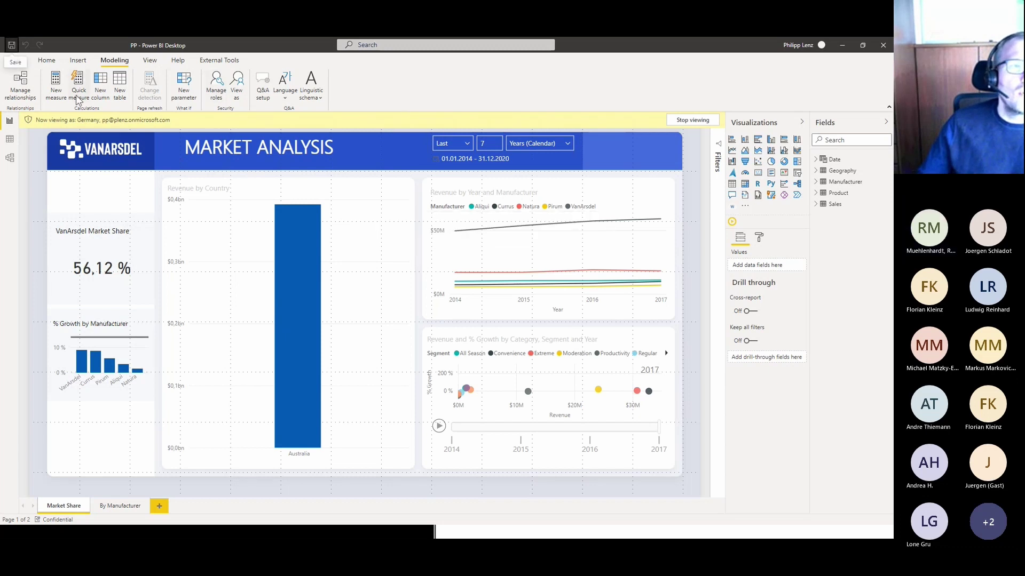
{"action": "left_click", "coordinate": [47, 61]}
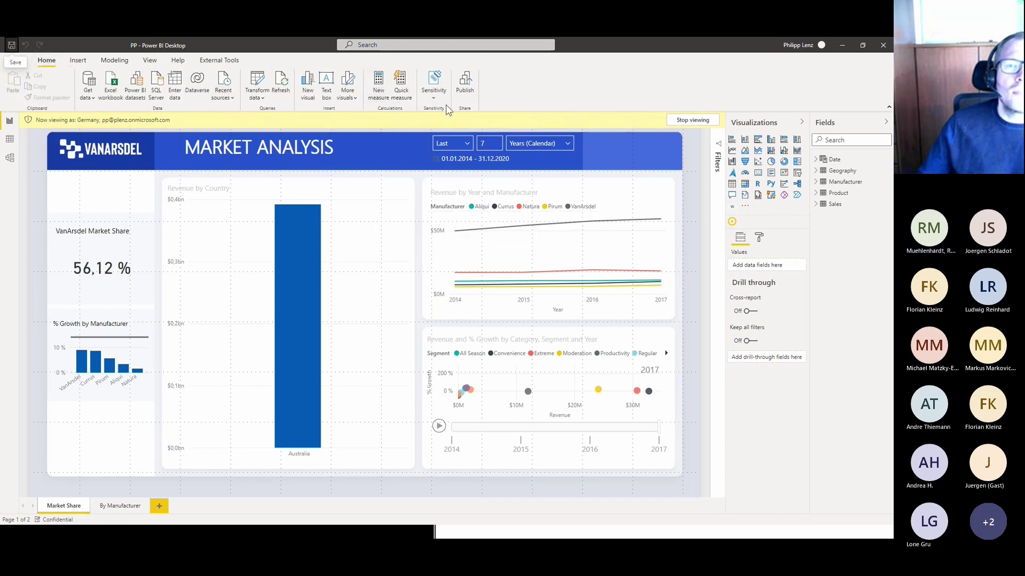
{"action": "left_click", "coordinate": [466, 85]}
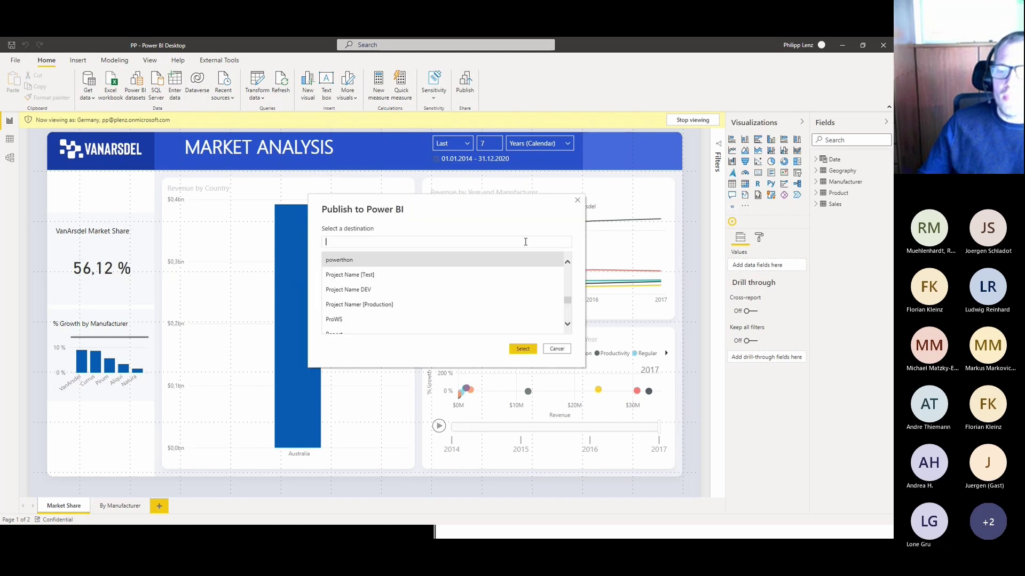
{"action": "left_click", "coordinate": [536, 349]}
{"action": "left_click", "coordinate": [524, 350]}
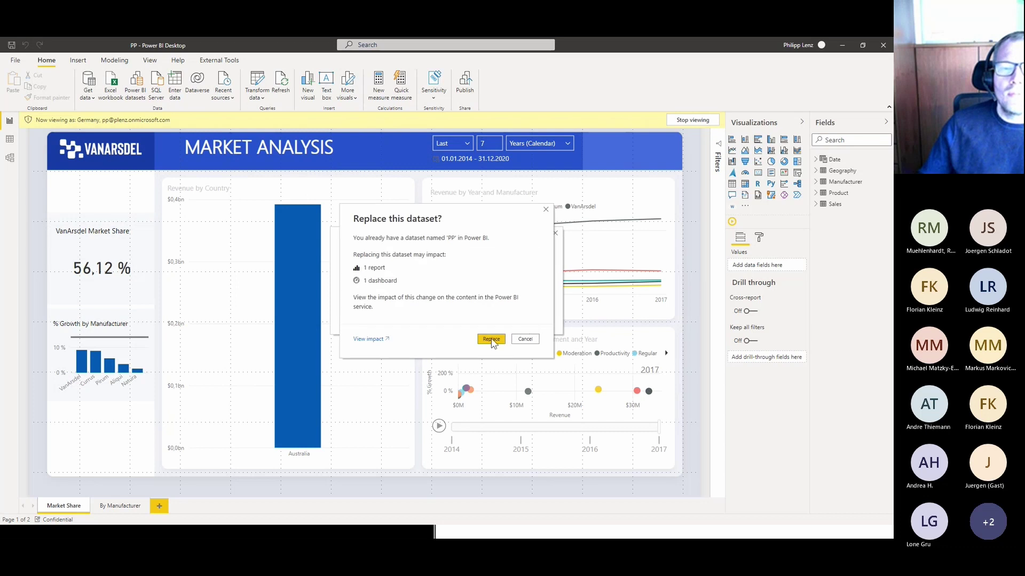
{"action": "left_click", "coordinate": [491, 340]}
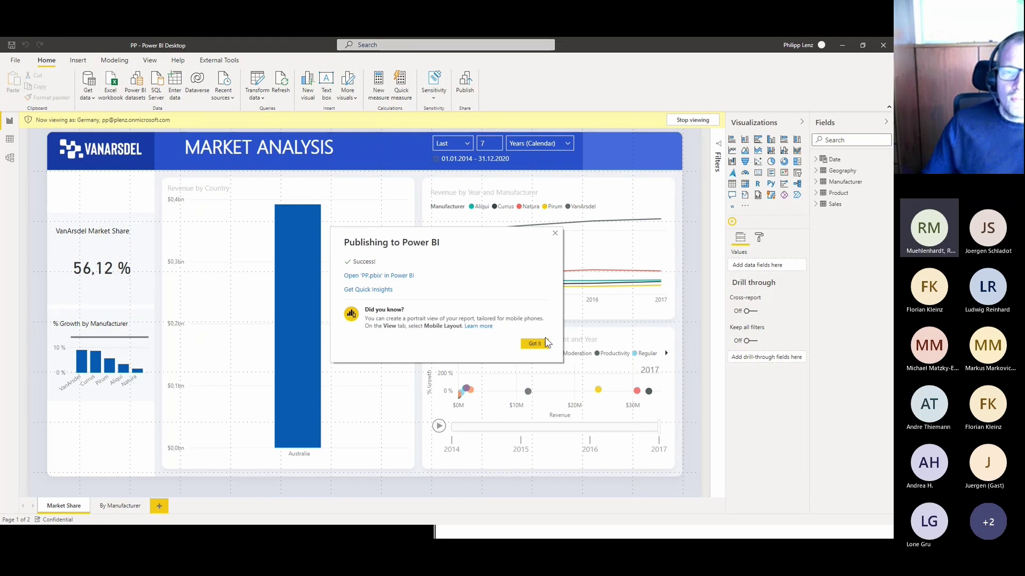
{"action": "left_click", "coordinate": [534, 344]}
Switch to the restricted user's published PP report in Chrome and reload it to check the dynamic row-level security
{"action": "key", "text": "alt+Tab"}
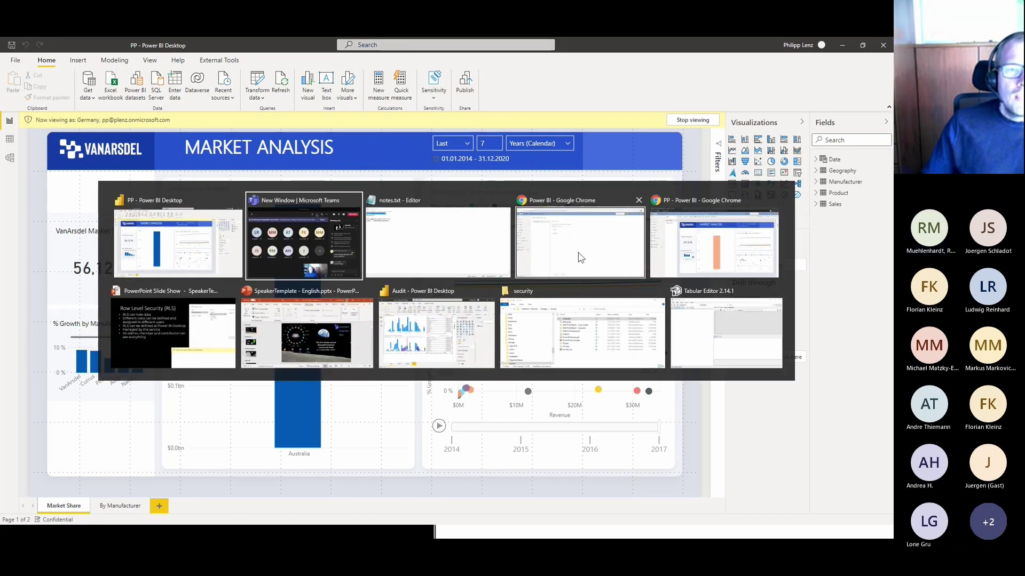
{"action": "key", "text": "alt+Tab"}
{"action": "key", "text": "alt+Tab"}
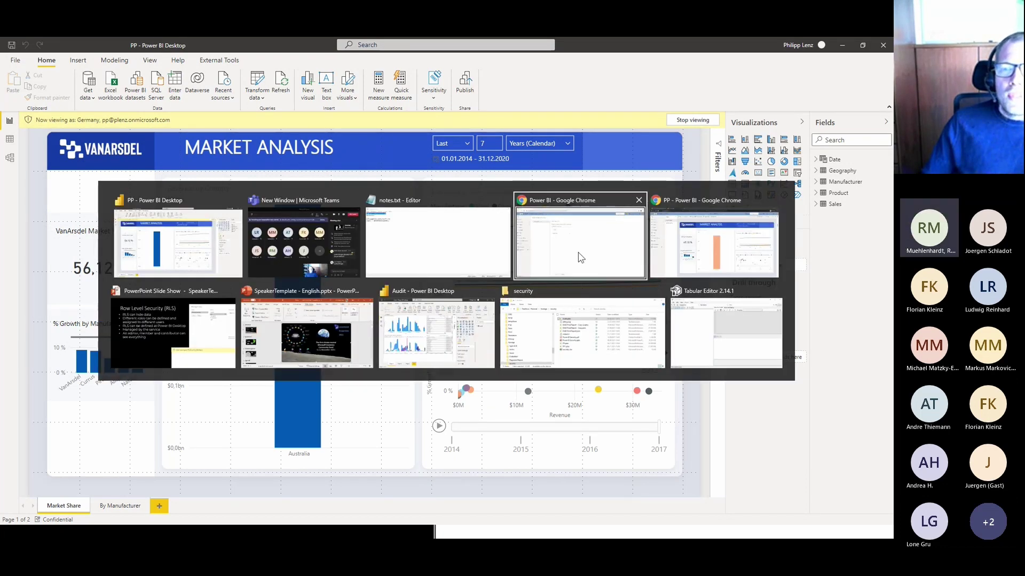
{"action": "key", "text": "alt+Tab"}
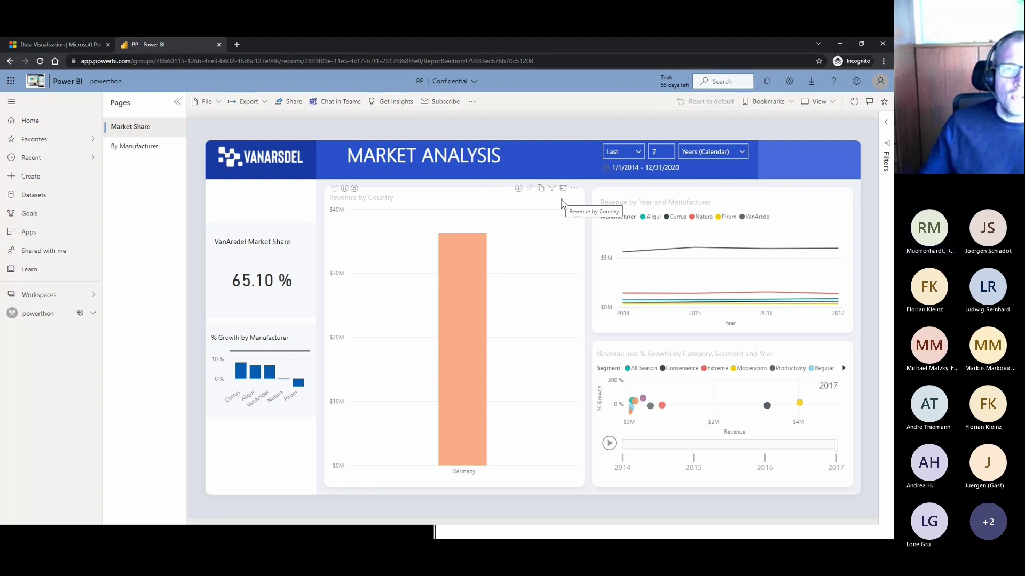
{"action": "key", "text": "F5"}
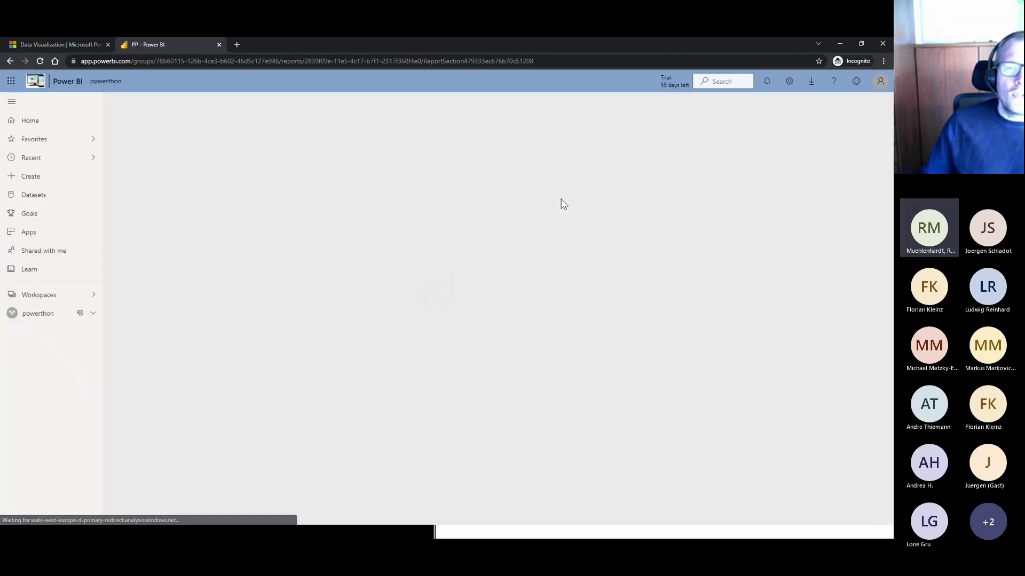
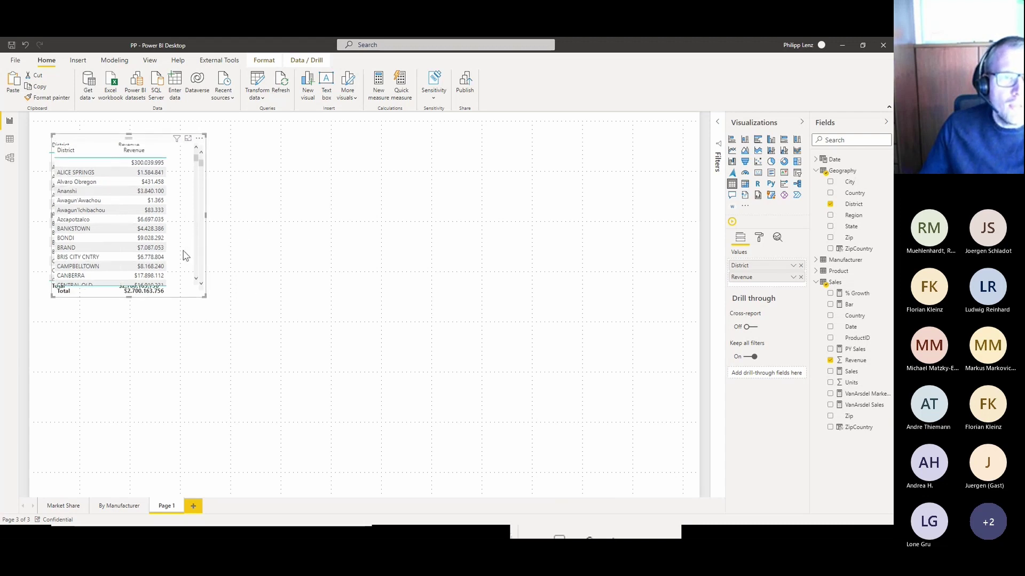
Place the copied District and Revenue table beside the original on Page 1 and remove District from the copy
{"action": "left_click_drag", "start_coordinate": [183, 251], "coordinate": [435, 251]}
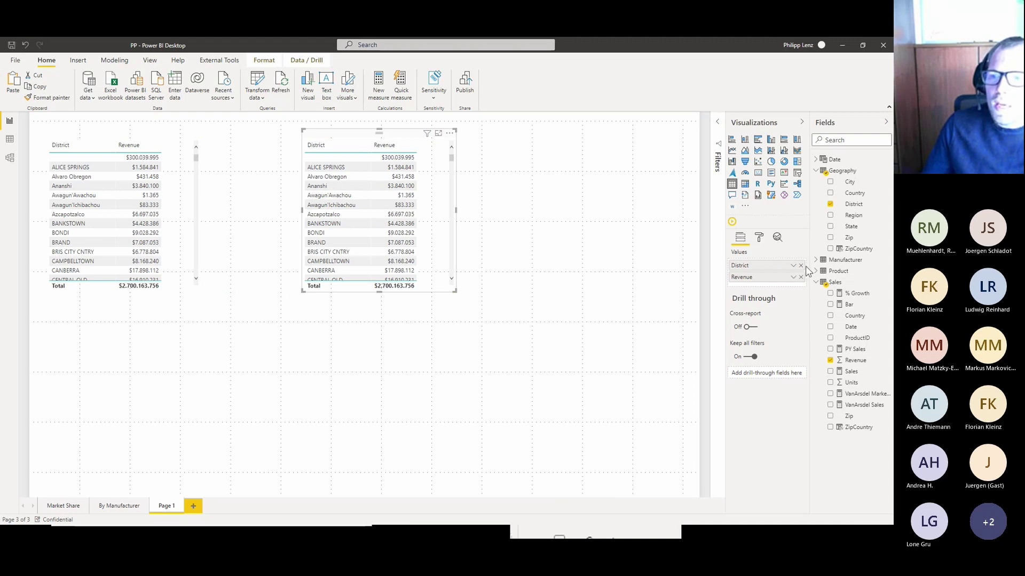
{"action": "left_click", "coordinate": [801, 266]}
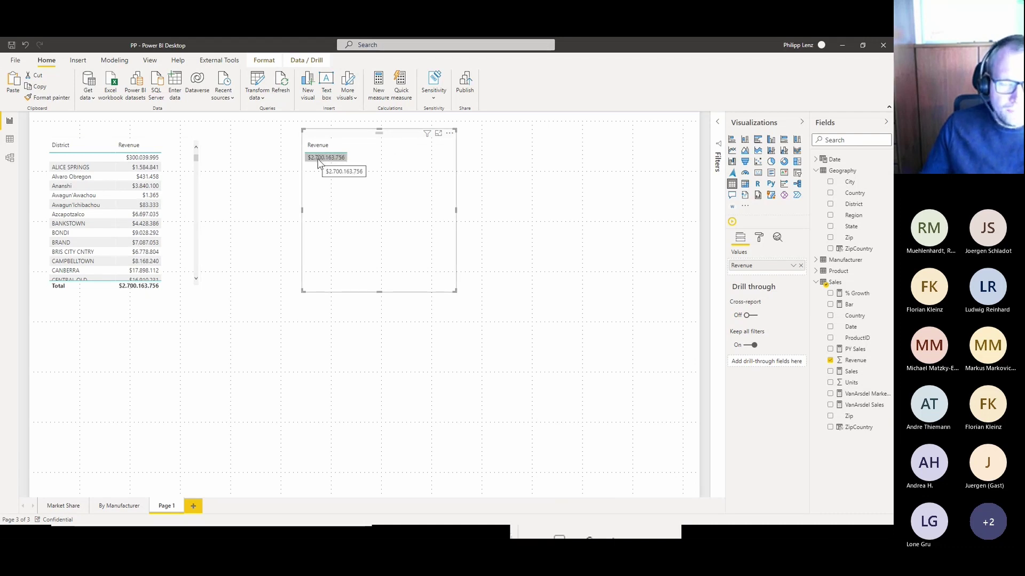
Switch to Tabular Editor and maximize its window
{"action": "key", "text": "alt+Tab"}
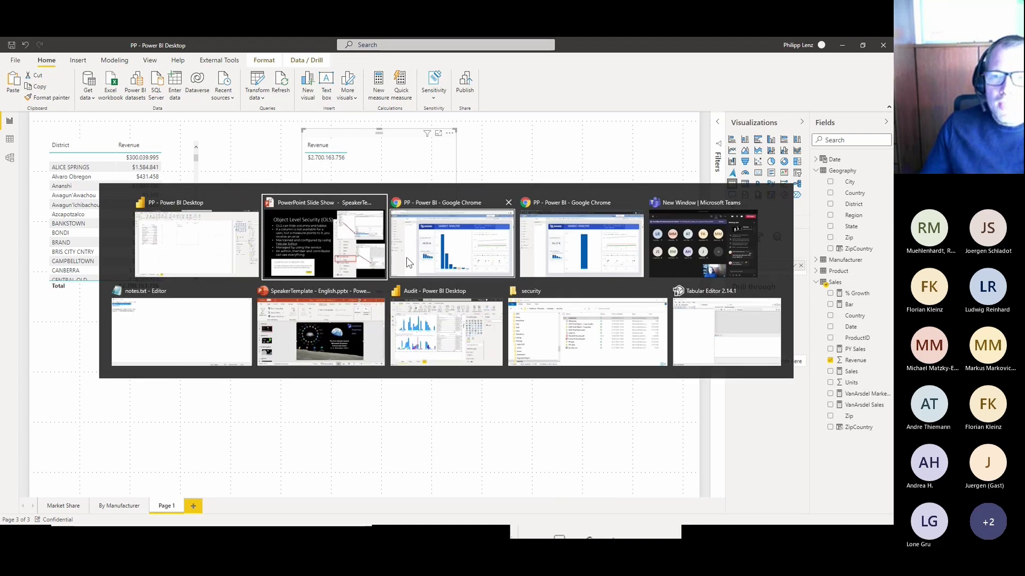
{"action": "left_click", "coordinate": [740, 338]}
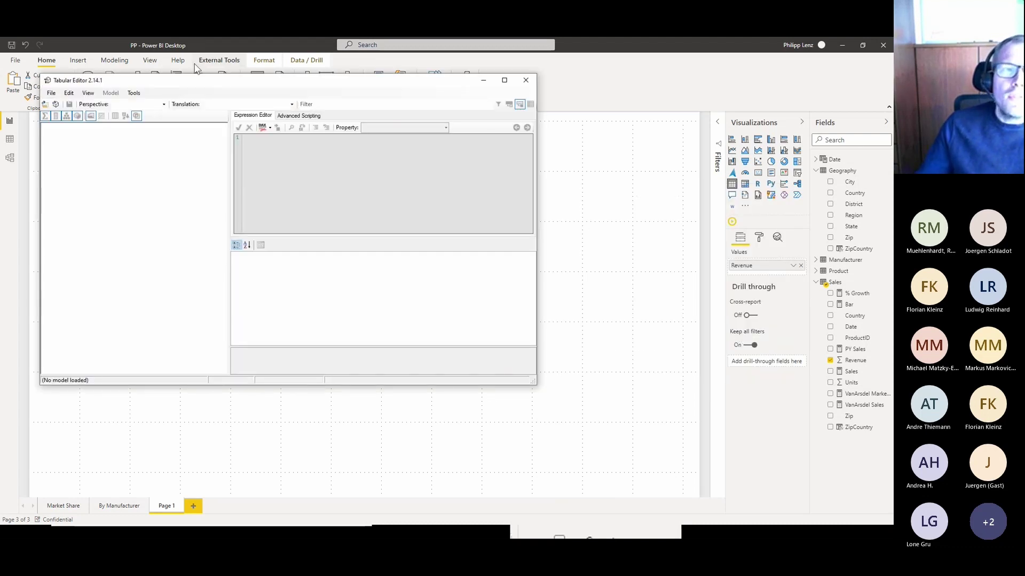
{"action": "left_click_drag", "start_coordinate": [208, 84], "coordinate": [217, 42]}
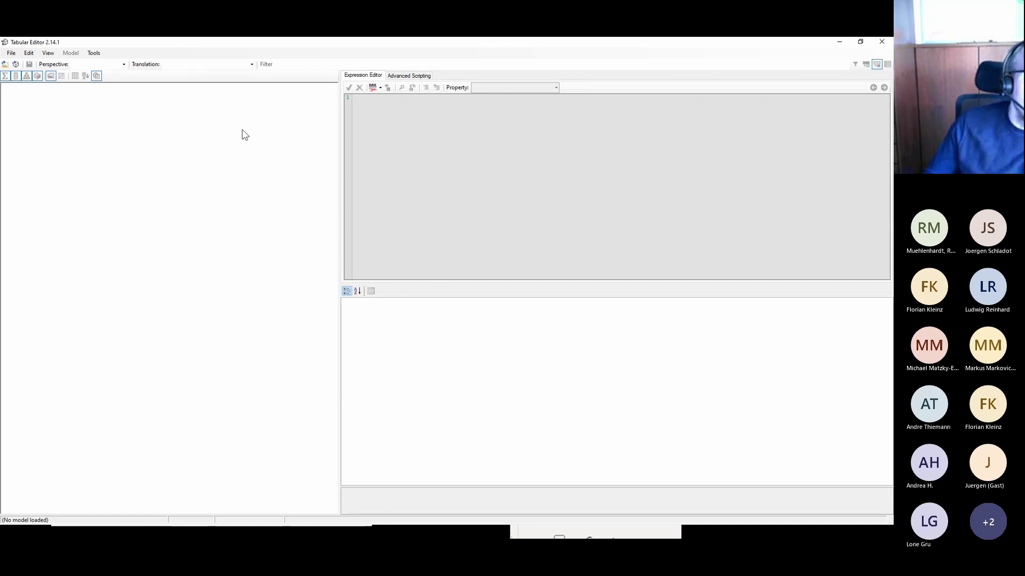
Open the model from a database by connecting to the local PP.pbix instance with Windows Integrated or Azure AD login
{"action": "left_click", "coordinate": [7, 54]}
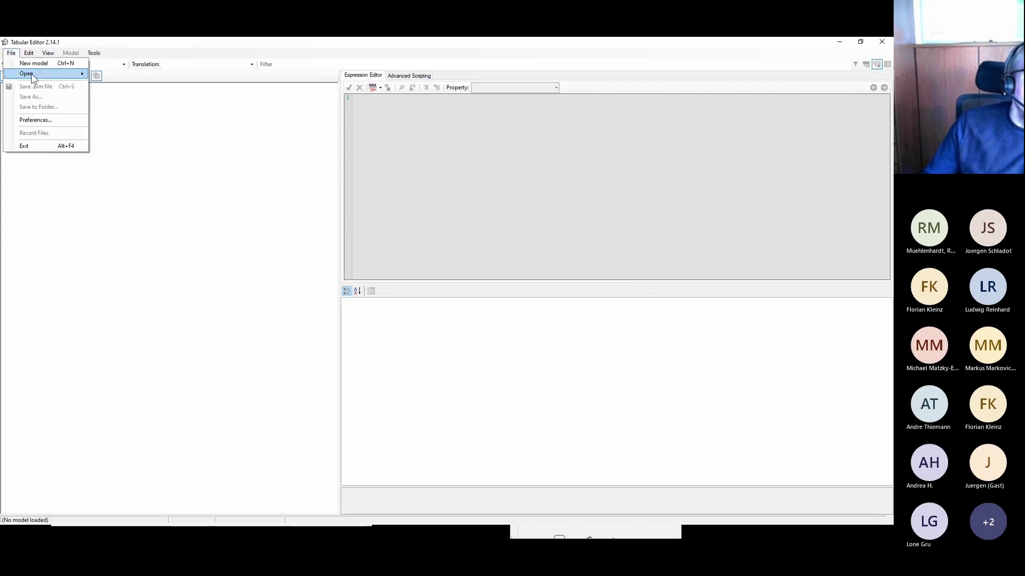
{"action": "mouse_move", "coordinate": [40, 78]}
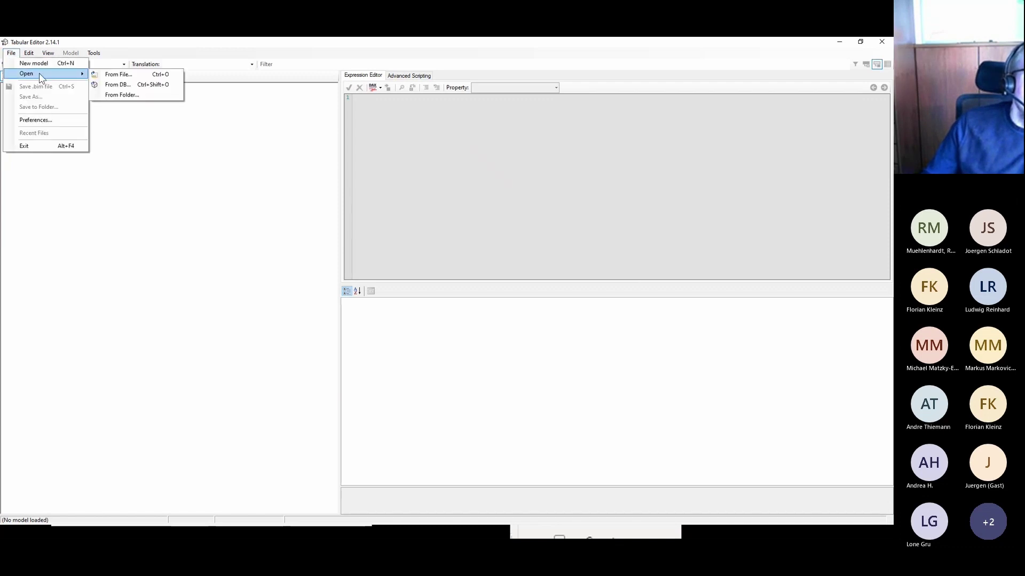
{"action": "left_click", "coordinate": [154, 85]}
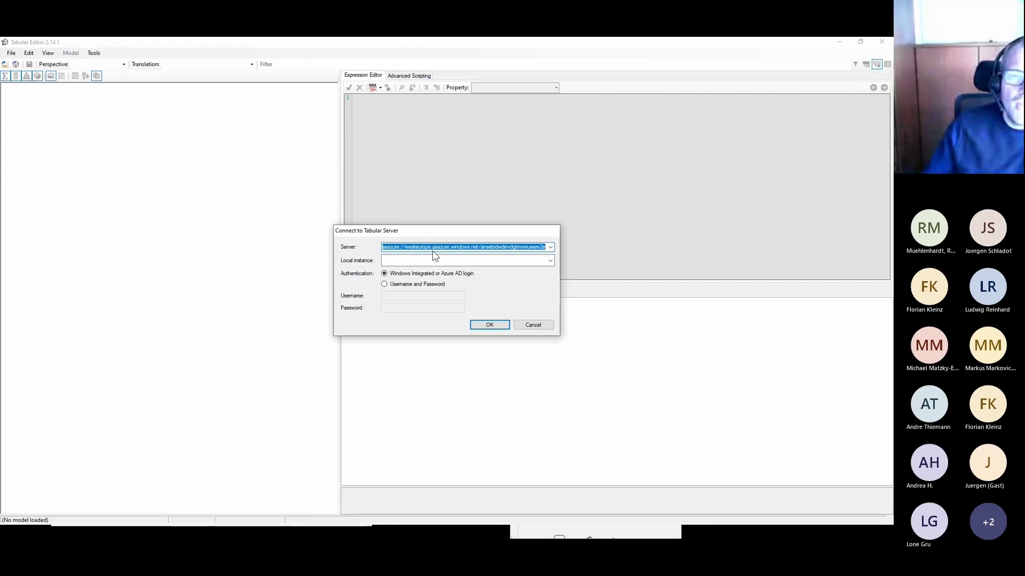
{"action": "left_click", "coordinate": [549, 262]}
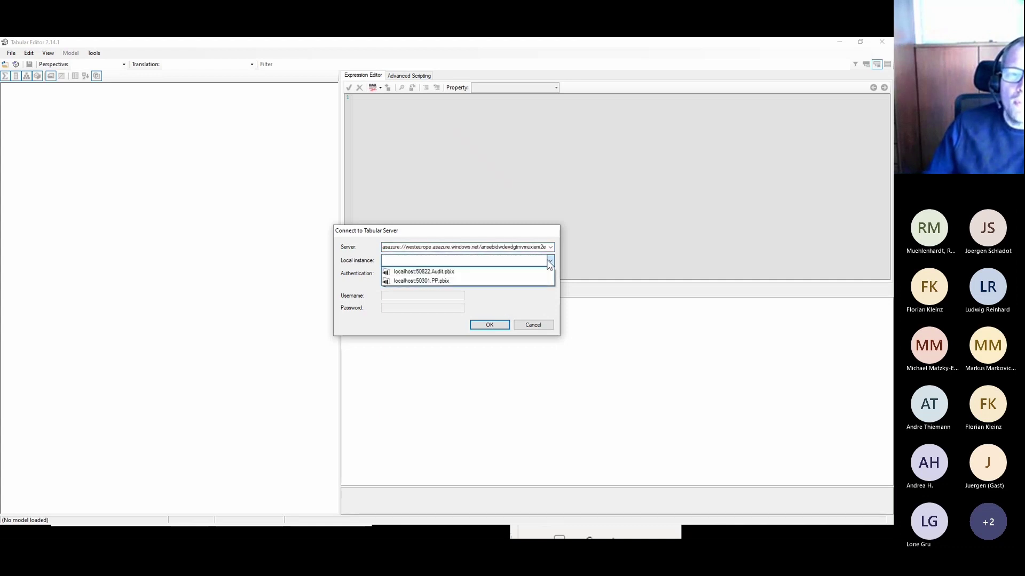
{"action": "left_click", "coordinate": [523, 280]}
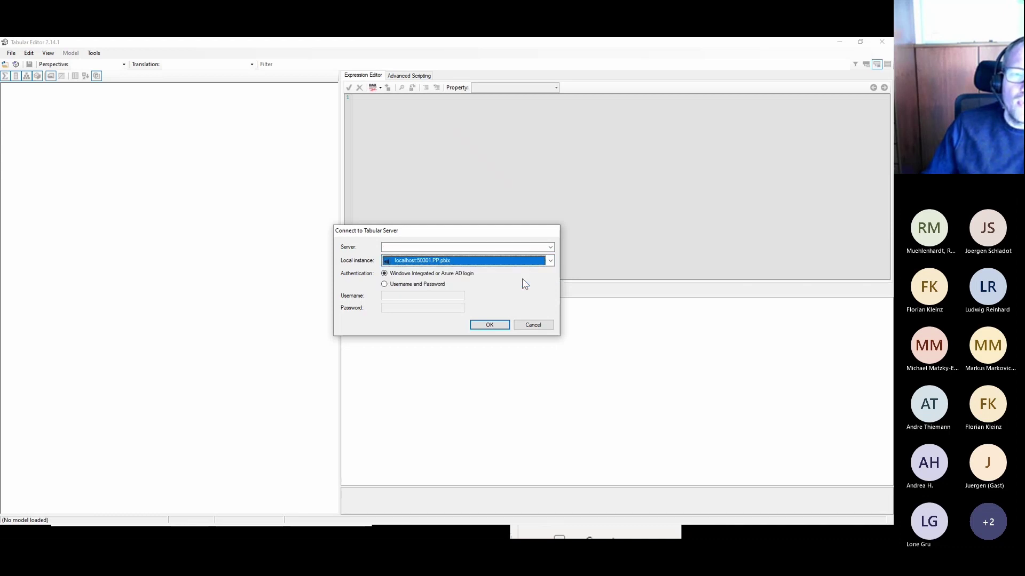
{"action": "left_click", "coordinate": [489, 325]}
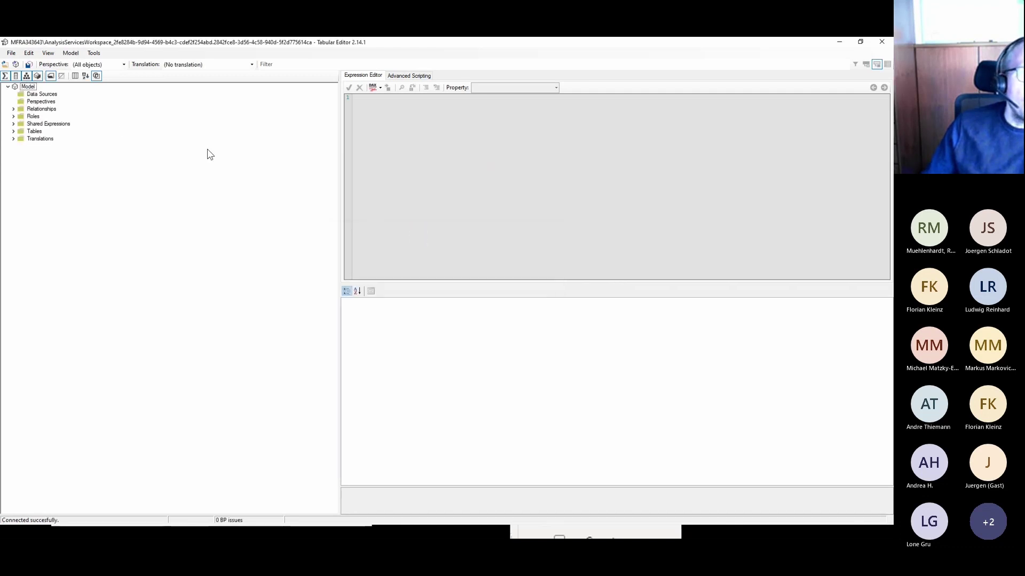
Examine the model's relationships and expand its roles
{"action": "left_click", "coordinate": [19, 110]}
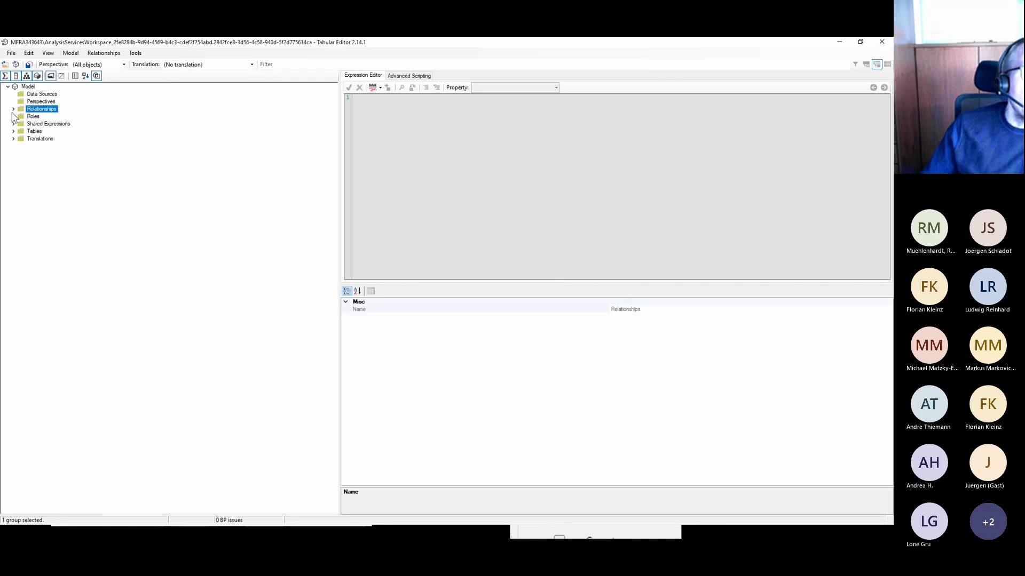
{"action": "left_click", "coordinate": [13, 109]}
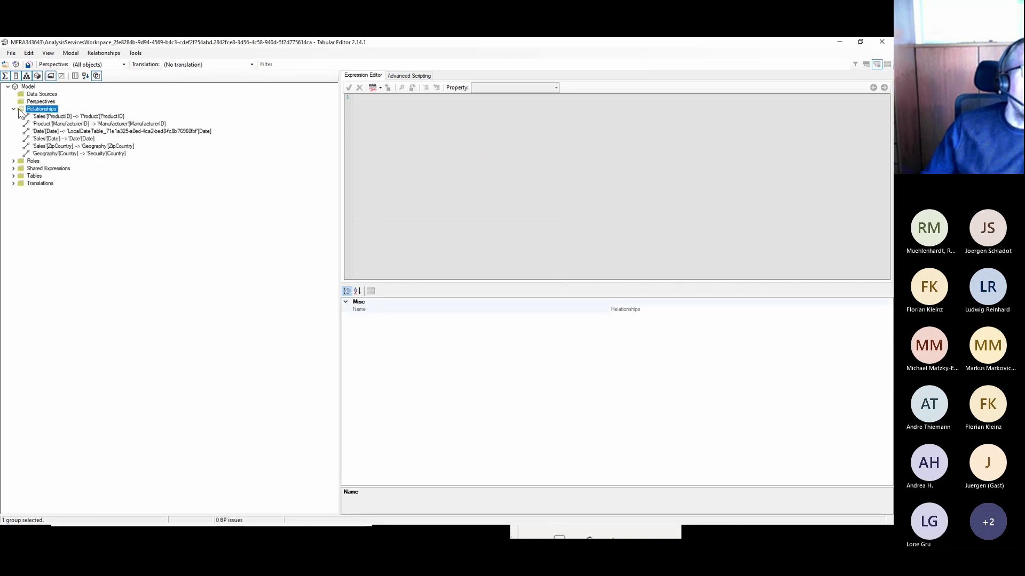
{"action": "left_click", "coordinate": [14, 109]}
{"action": "left_click", "coordinate": [16, 117]}
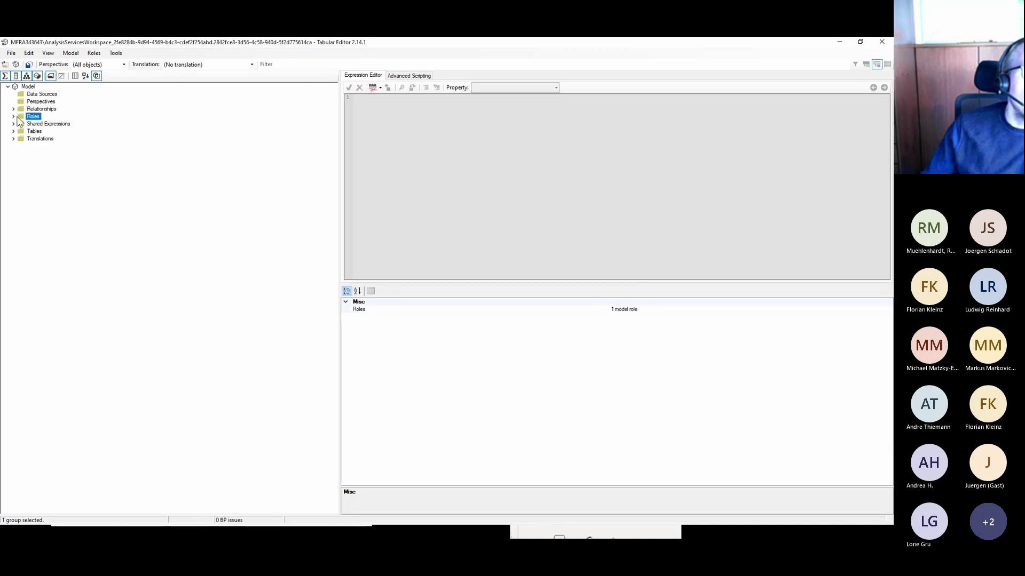
{"action": "left_click", "coordinate": [14, 116]}
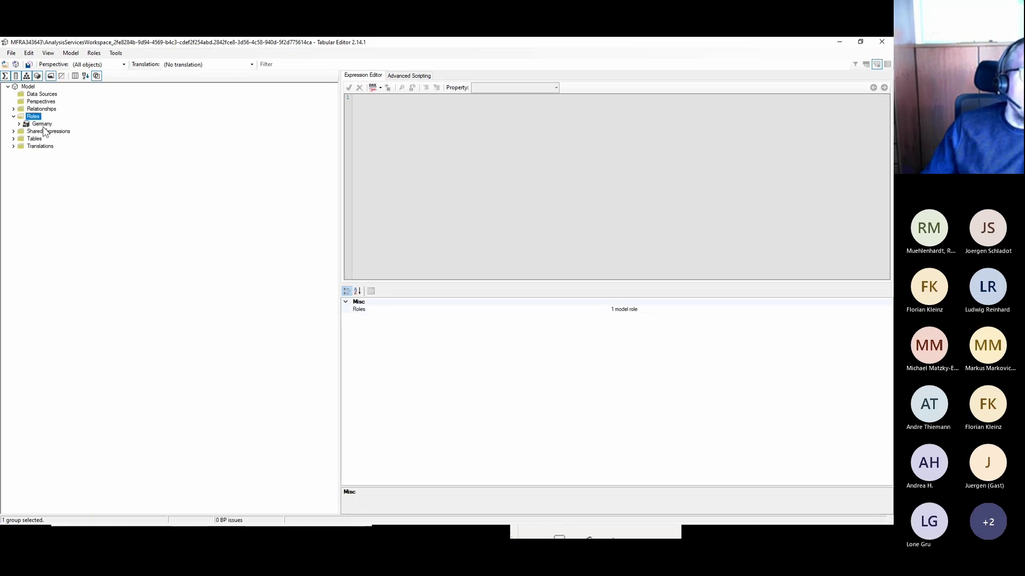
Expand the model's tables and select the District column of the Geography table to show its properties
{"action": "left_click", "coordinate": [14, 141]}
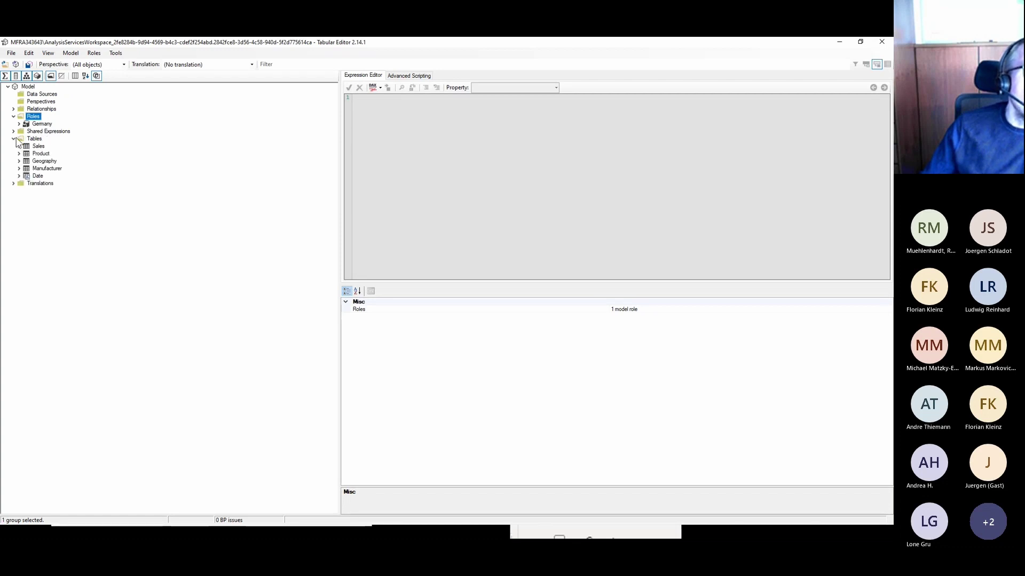
{"action": "left_click", "coordinate": [14, 139]}
{"action": "left_click", "coordinate": [14, 138]}
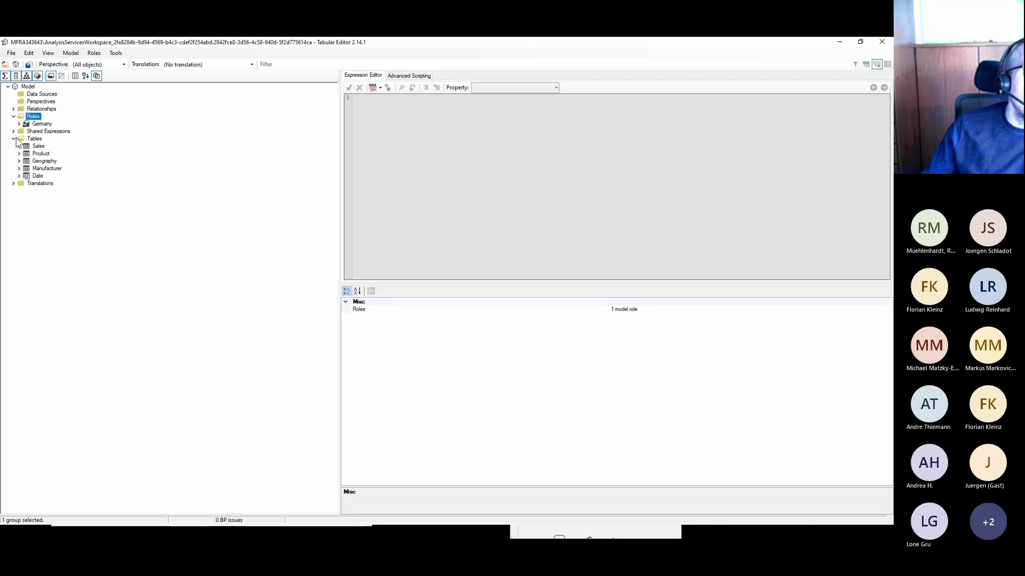
{"action": "double_click", "coordinate": [48, 161]}
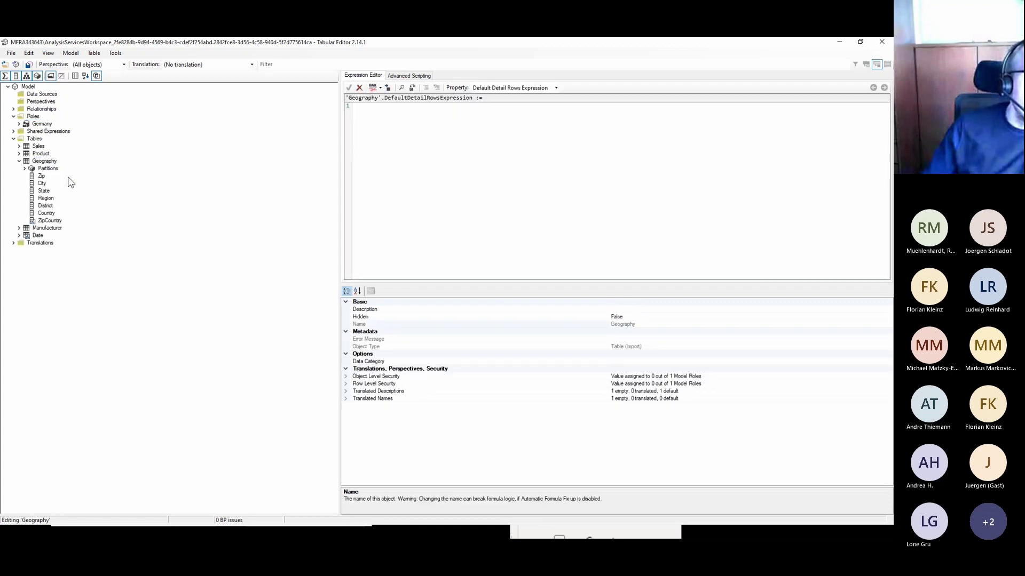
{"action": "left_click", "coordinate": [52, 206]}
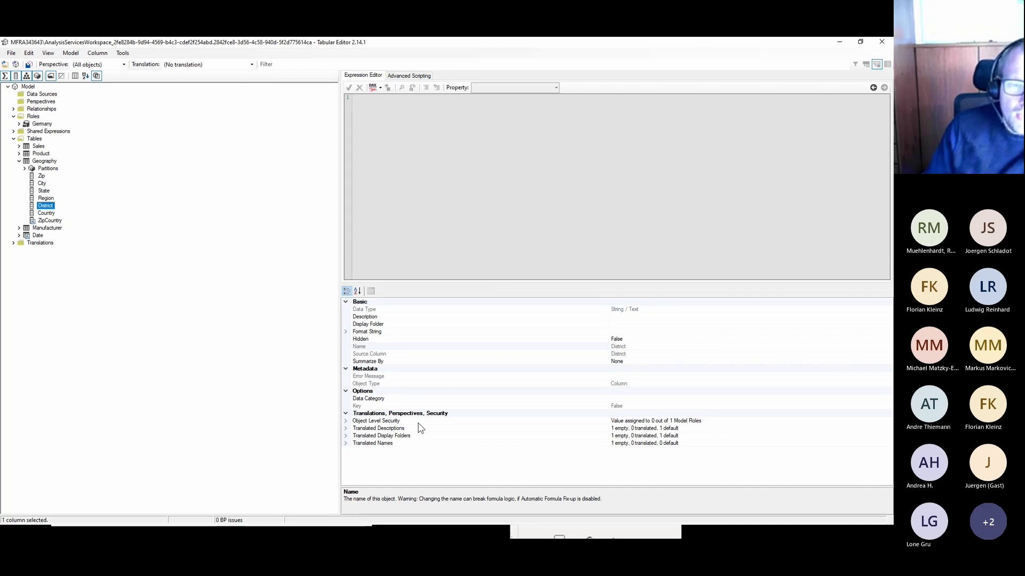
Set the District column's object-level security for the Germany role to None and save the model changes
{"action": "left_click", "coordinate": [347, 429]}
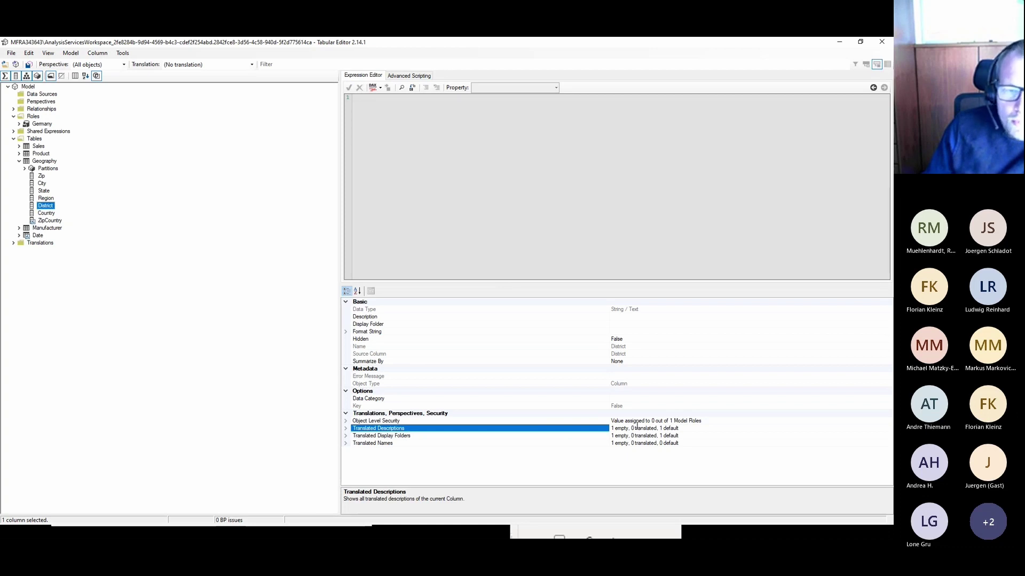
{"action": "left_click", "coordinate": [346, 422]}
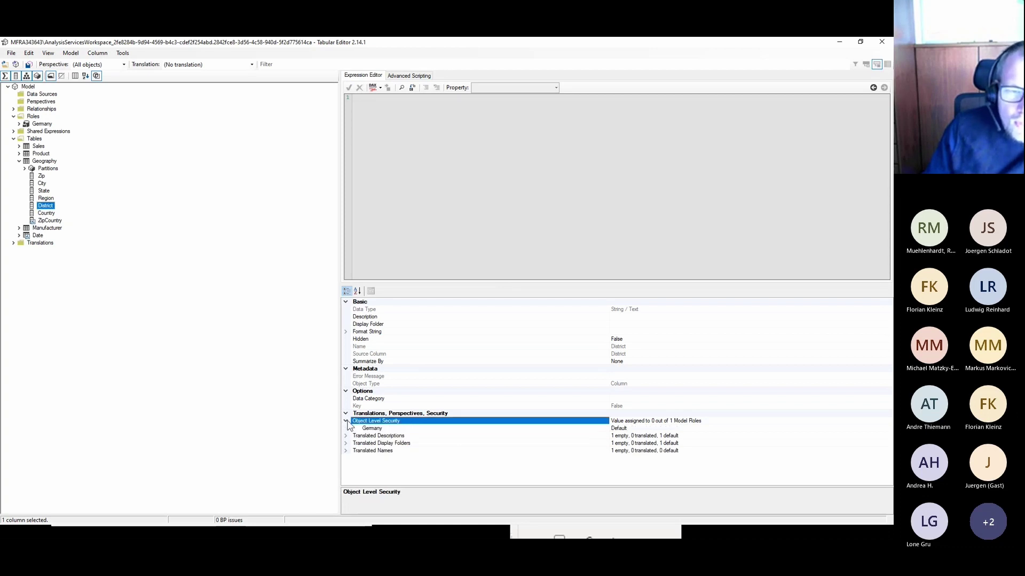
{"action": "left_click", "coordinate": [431, 430]}
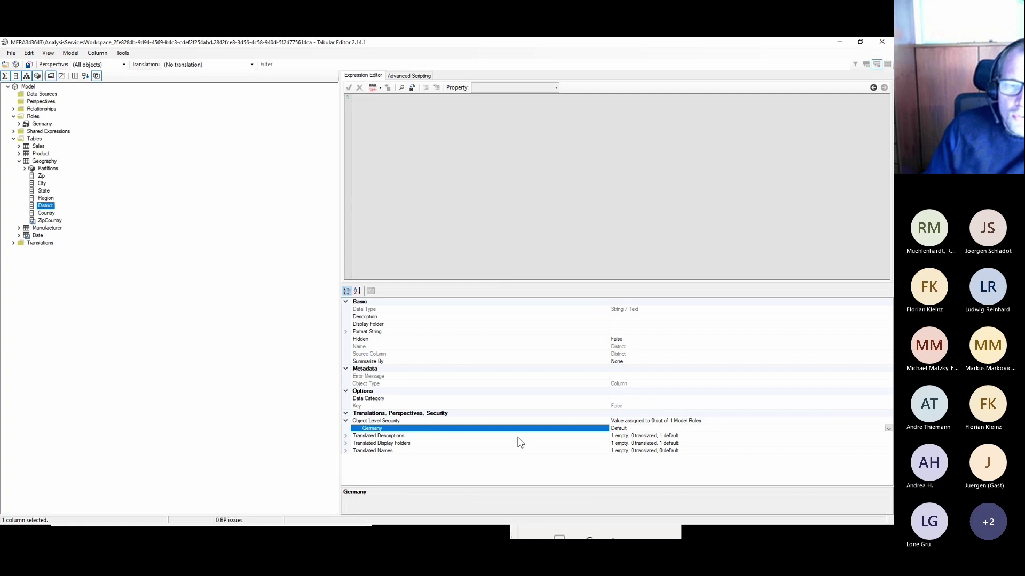
{"action": "left_click", "coordinate": [645, 428]}
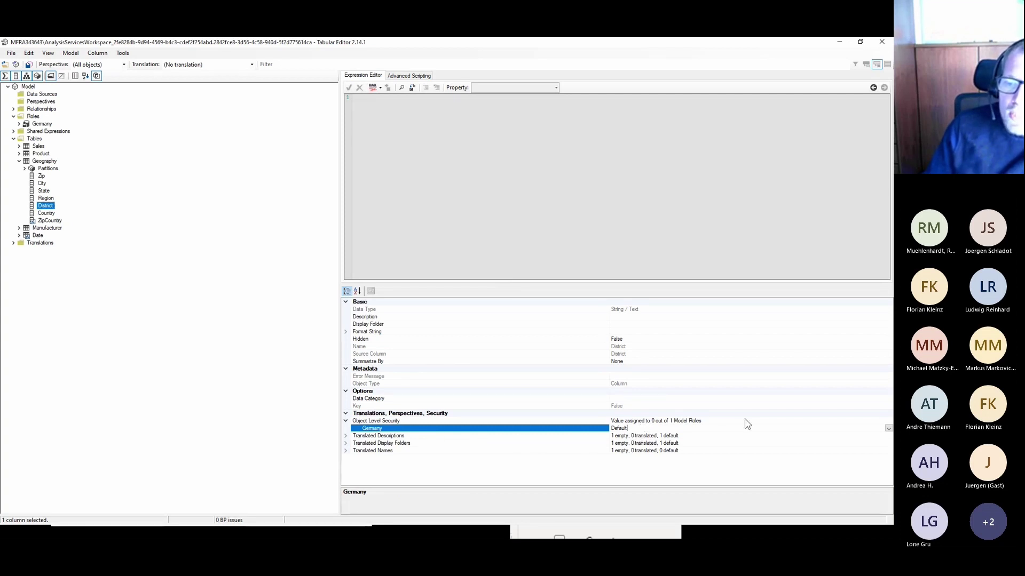
{"action": "left_click", "coordinate": [889, 428]}
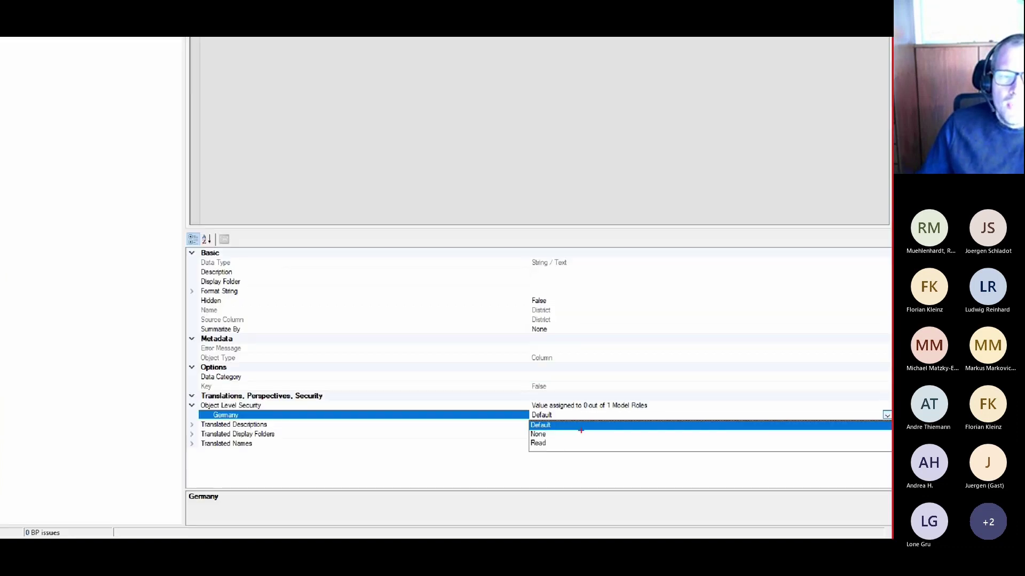
{"action": "left_click", "coordinate": [823, 486]}
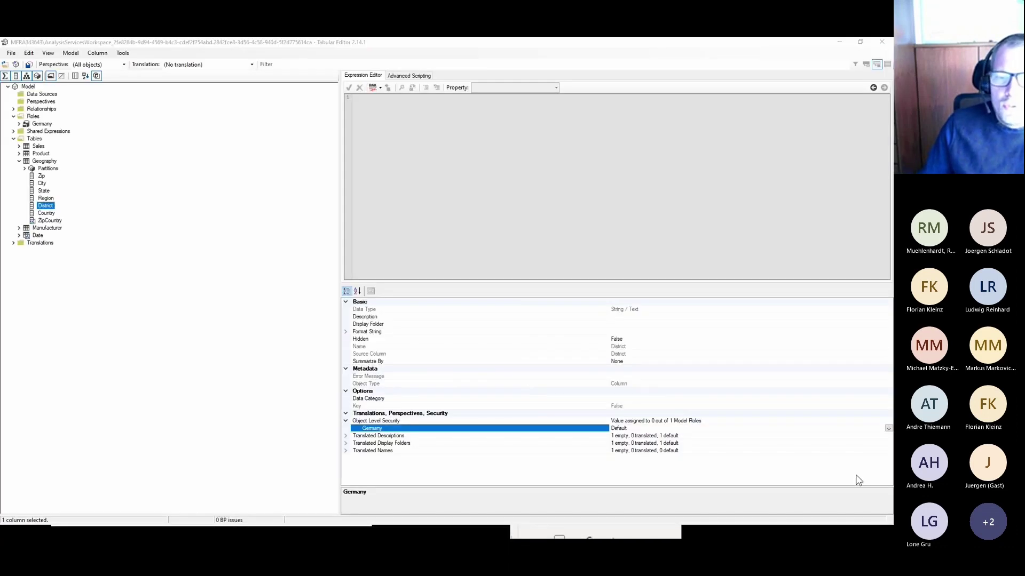
{"action": "left_click", "coordinate": [889, 429]}
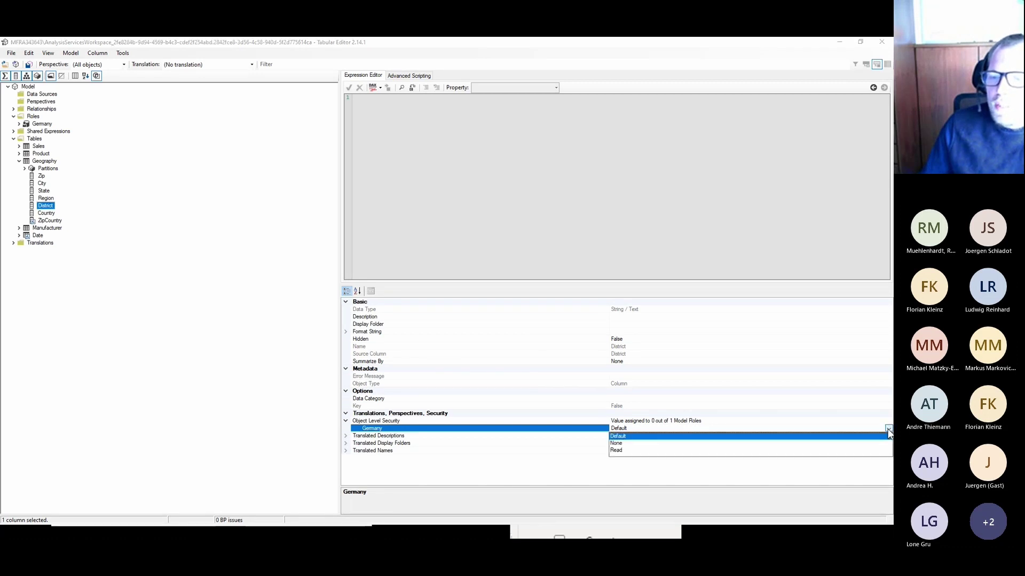
{"action": "left_click", "coordinate": [616, 443]}
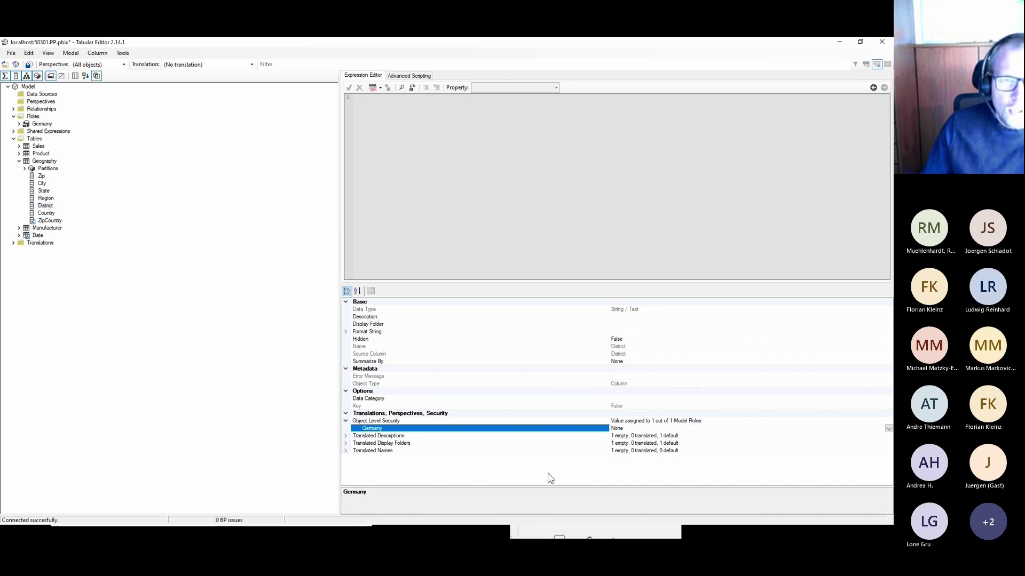
{"action": "key", "text": "ctrl+s"}
Switch to Power BI Desktop, select the District revenue table and view the report as the Germany role
{"action": "key", "text": "alt+Tab"}
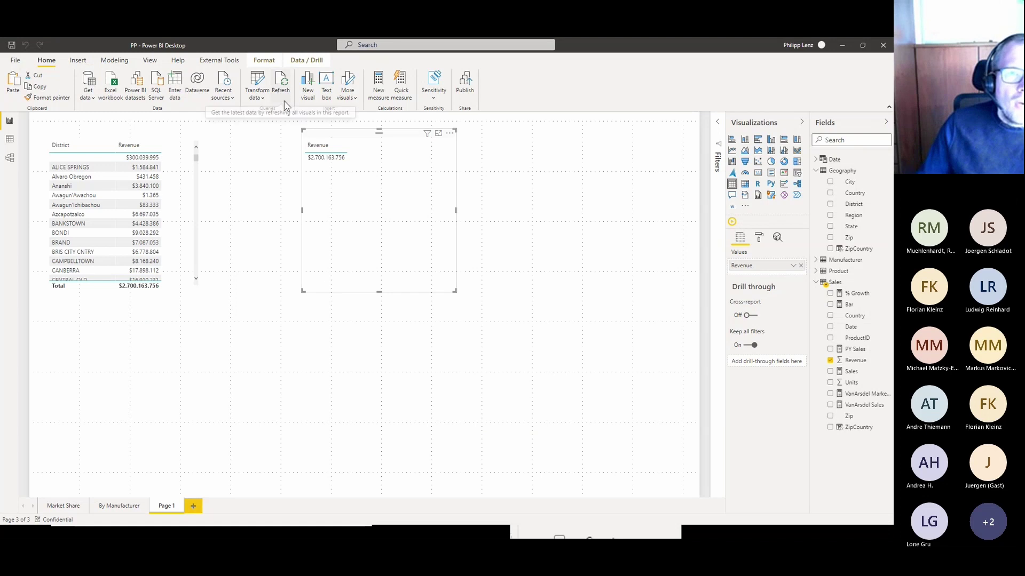
{"action": "left_click", "coordinate": [287, 182]}
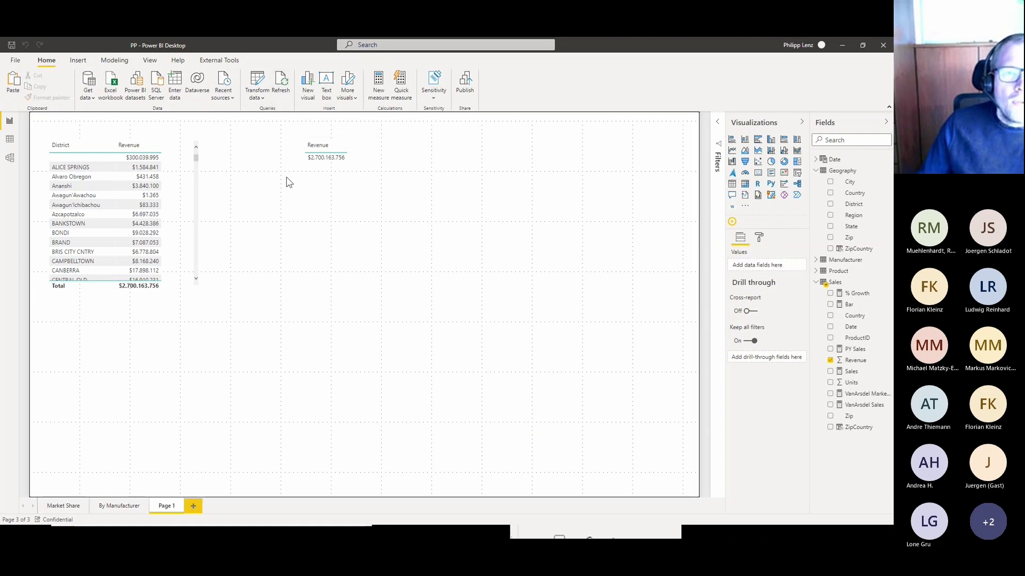
{"action": "left_click", "coordinate": [338, 202]}
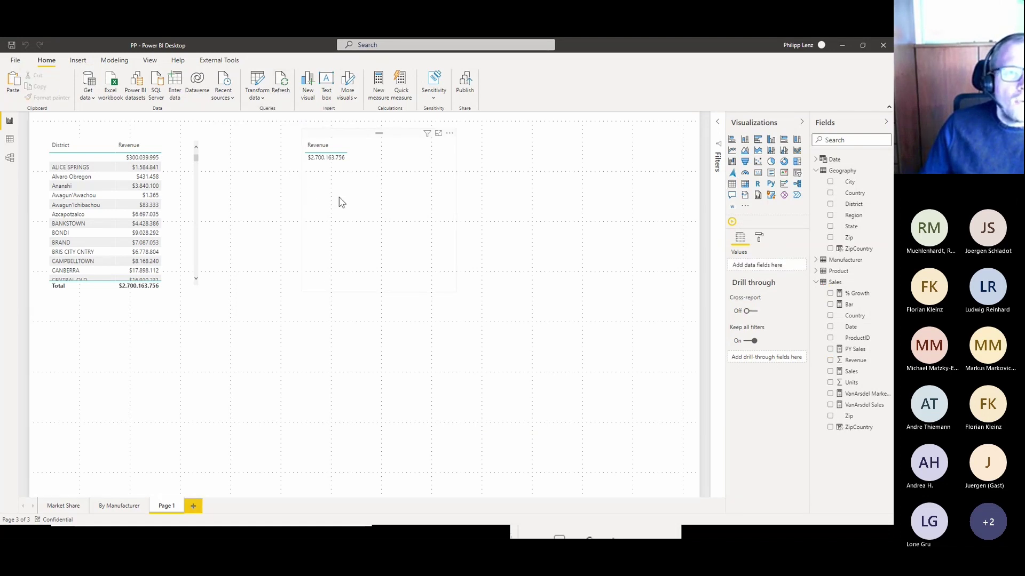
{"action": "left_click", "coordinate": [188, 200]}
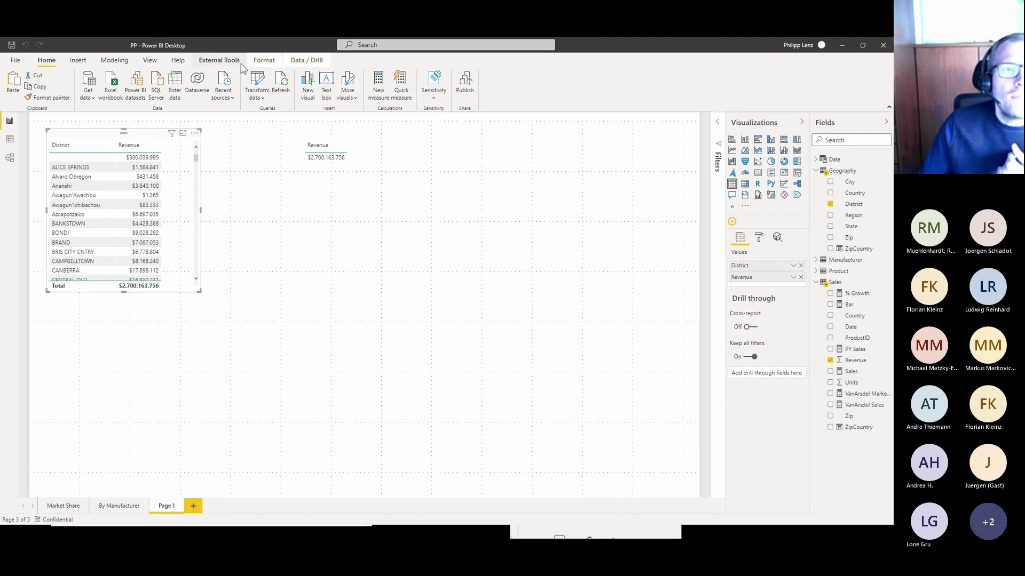
{"action": "left_click", "coordinate": [104, 59]}
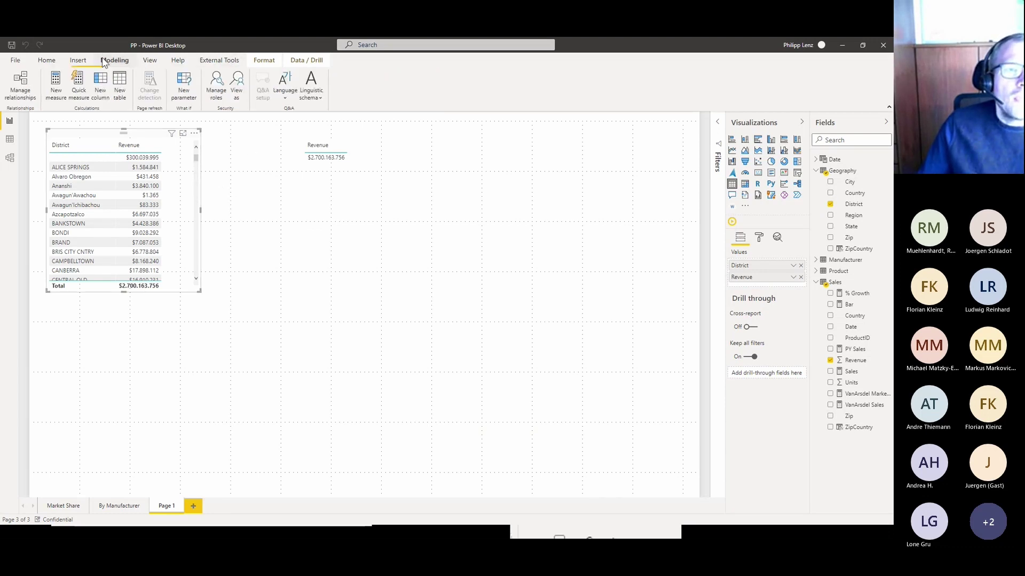
{"action": "left_click", "coordinate": [237, 87]}
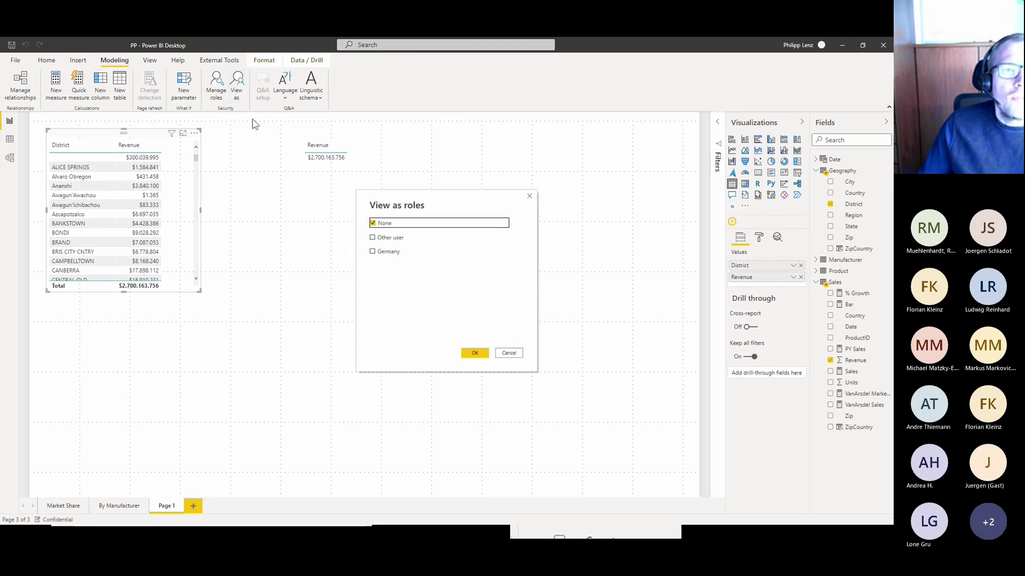
{"action": "left_click", "coordinate": [388, 252]}
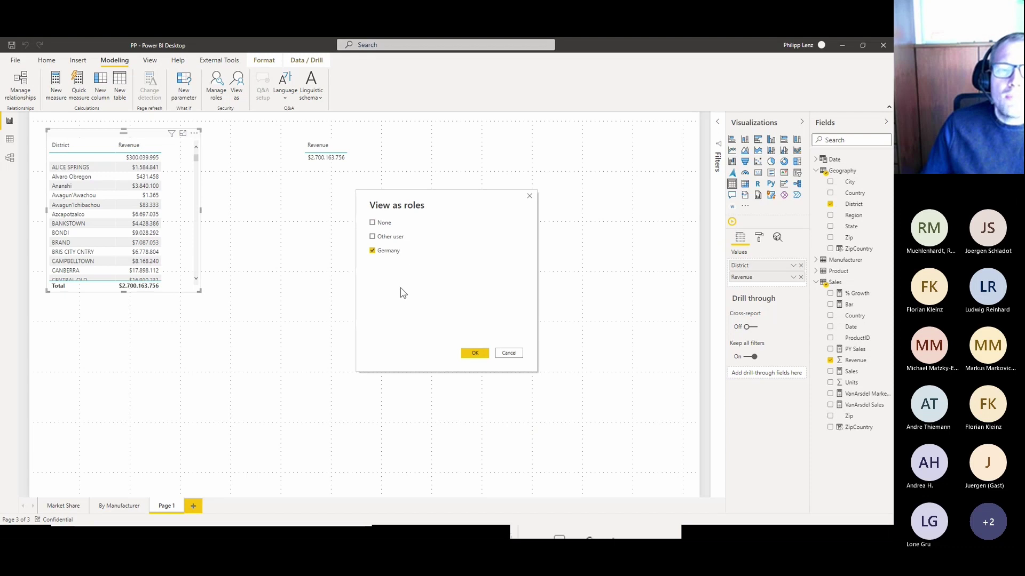
{"action": "left_click", "coordinate": [478, 353]}
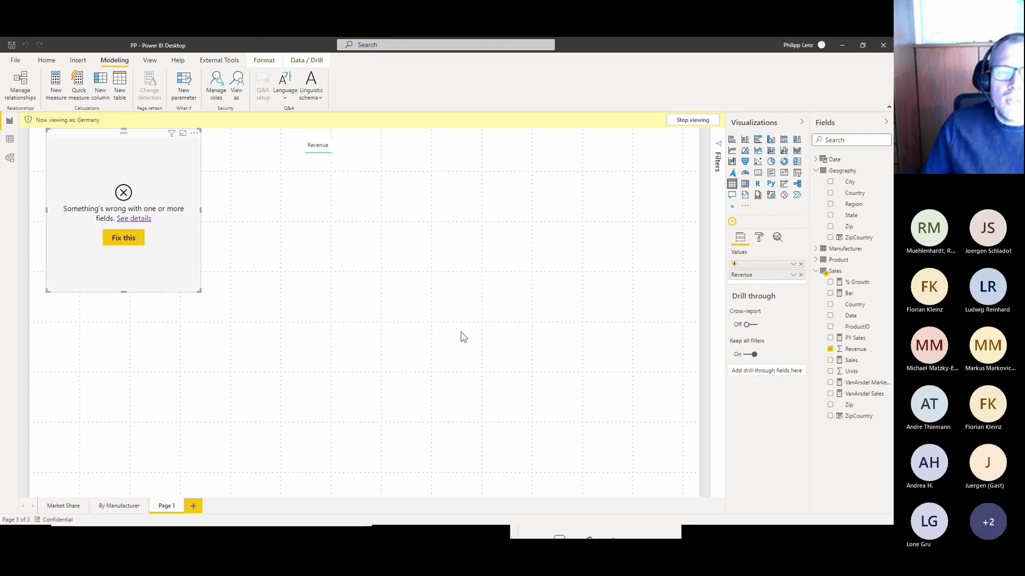
Inspect the Revenue table and shift the District revenue table slightly down and to the right on the page
{"action": "left_click", "coordinate": [363, 201]}
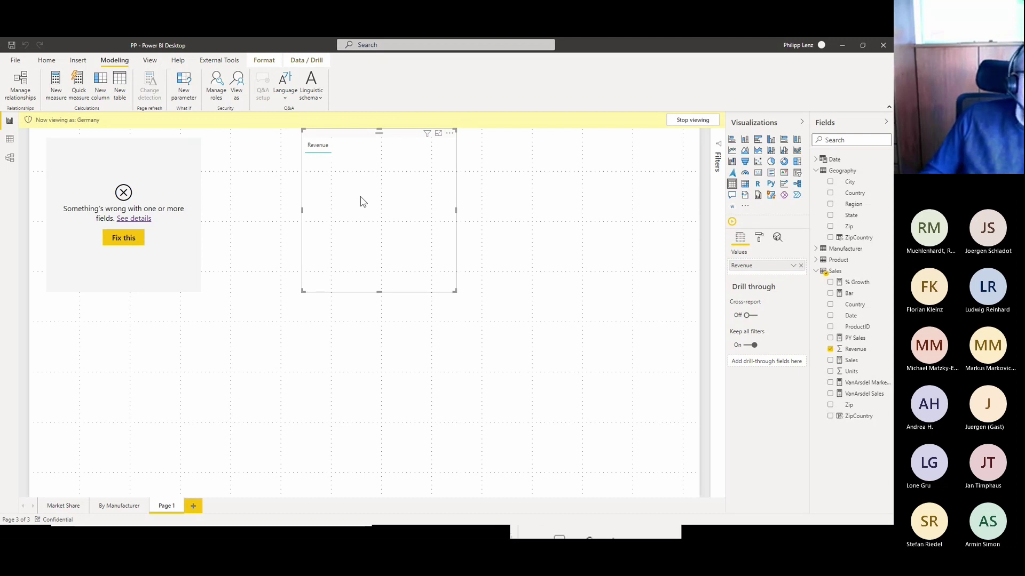
{"action": "left_click", "coordinate": [161, 166]}
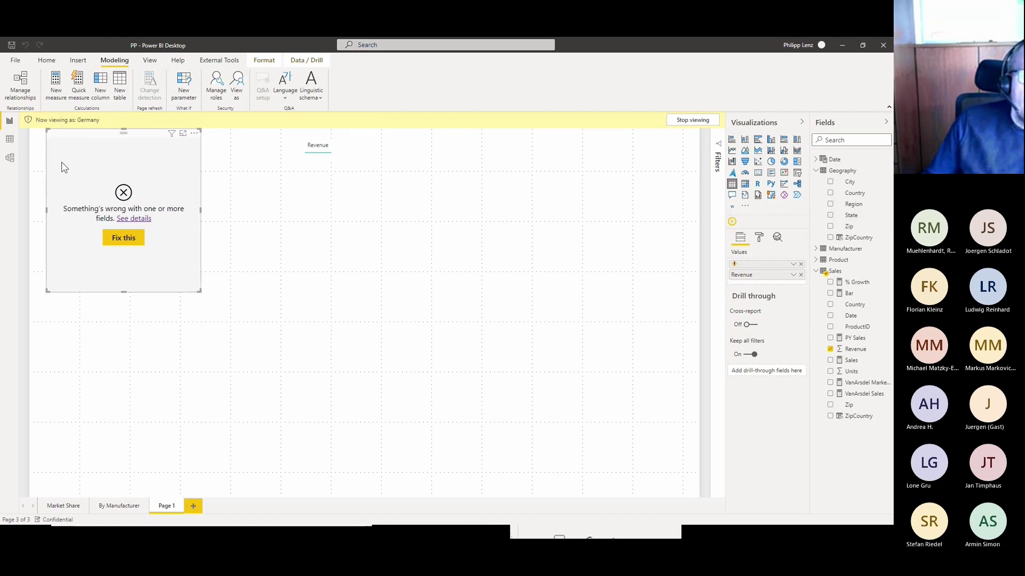
{"action": "left_click_drag", "start_coordinate": [62, 162], "coordinate": [79, 179]}
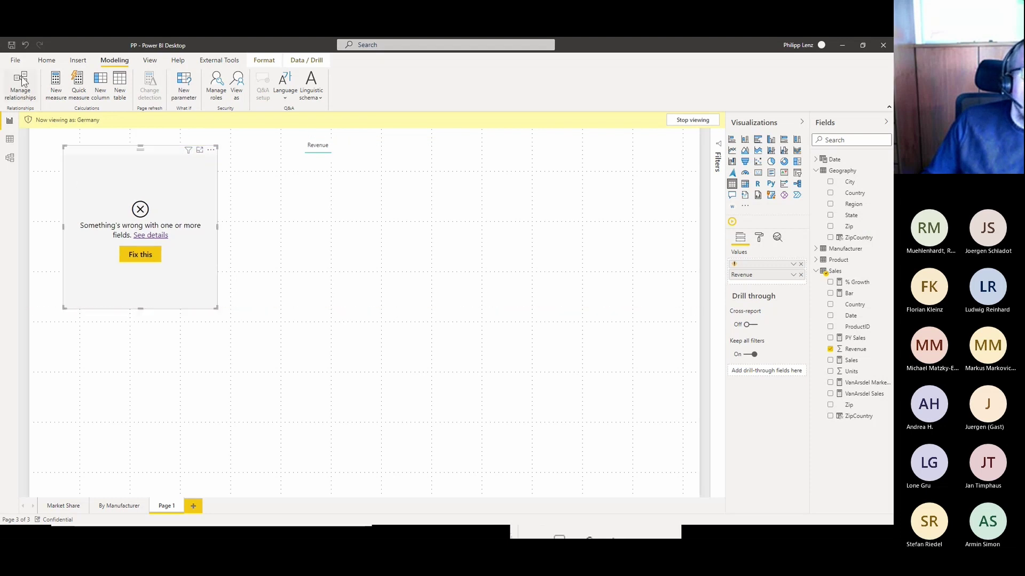
Save the report and publish it to Power BI, replacing the existing PP dataset
{"action": "left_click", "coordinate": [236, 86]}
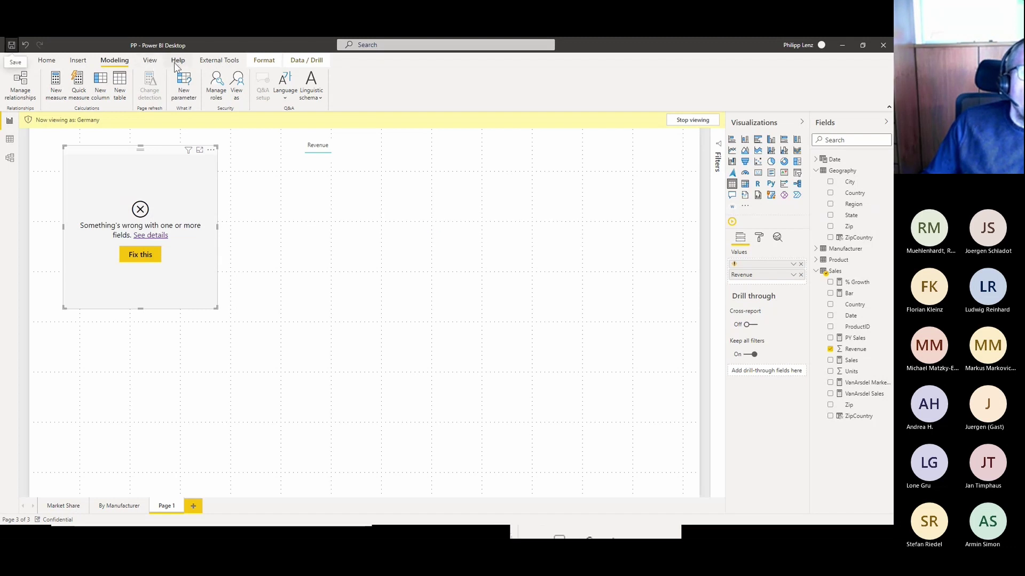
{"action": "left_click", "coordinate": [46, 59]}
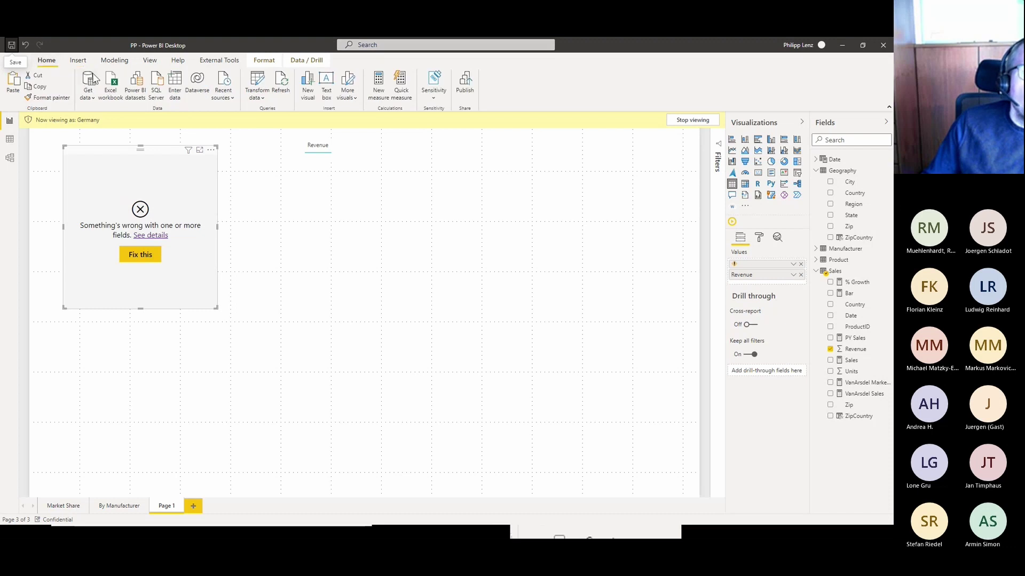
{"action": "left_click", "coordinate": [473, 99]}
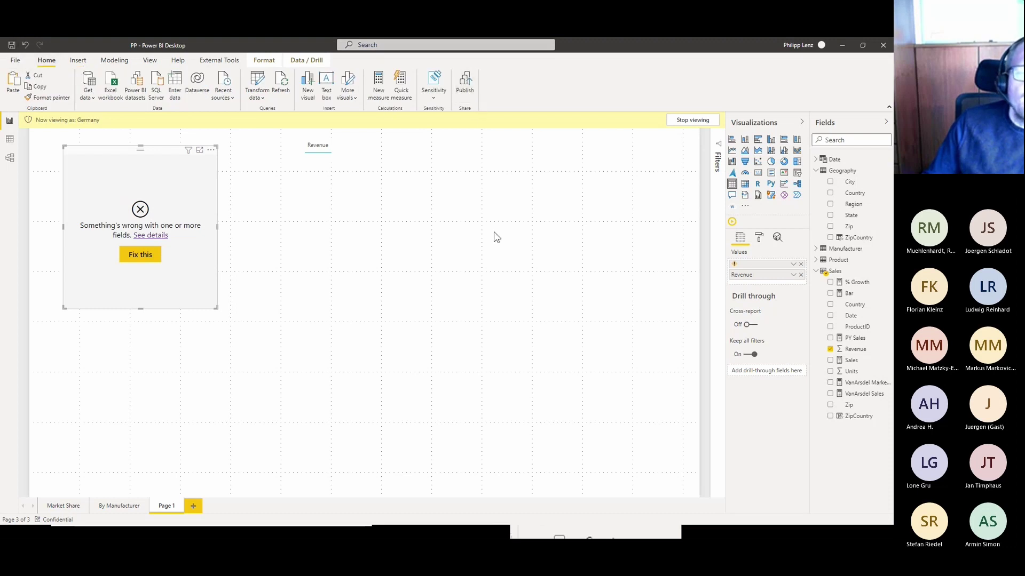
{"action": "left_click", "coordinate": [517, 352]}
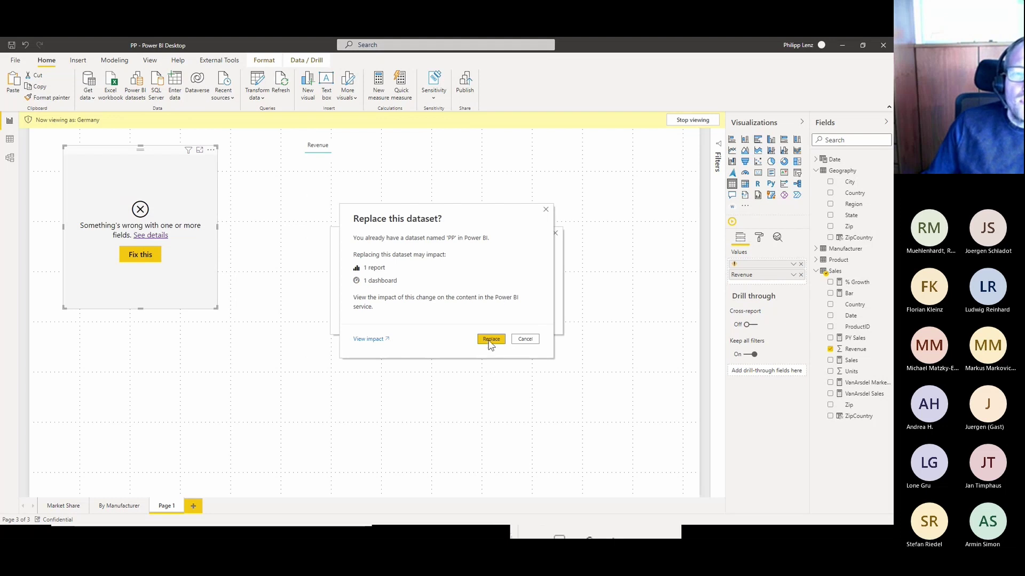
{"action": "left_click", "coordinate": [490, 342]}
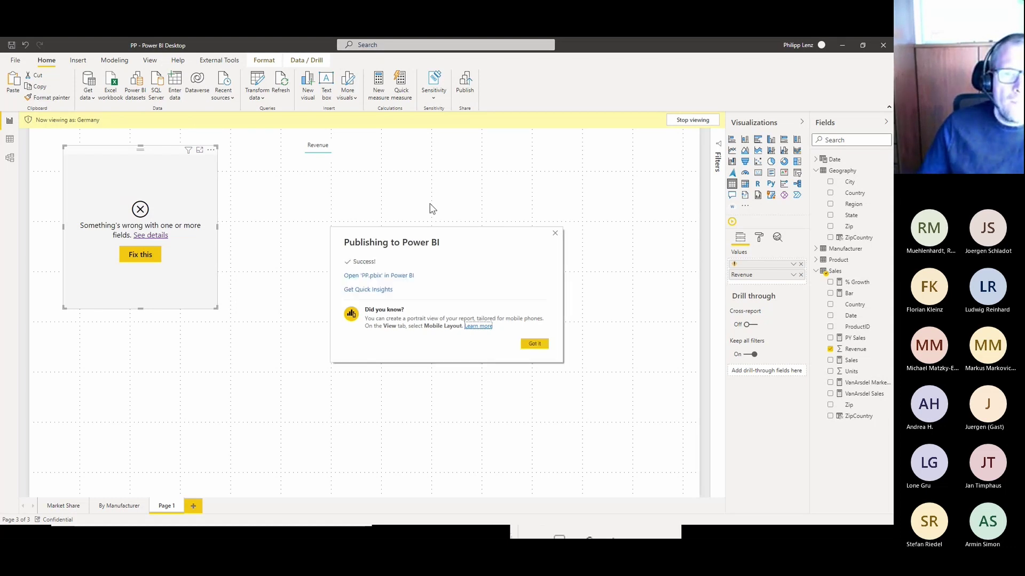
{"action": "left_click", "coordinate": [534, 343]}
Switch to the published PP report in the regular Chrome window, reload it and view Page 1
{"action": "key", "text": "alt+Tab"}
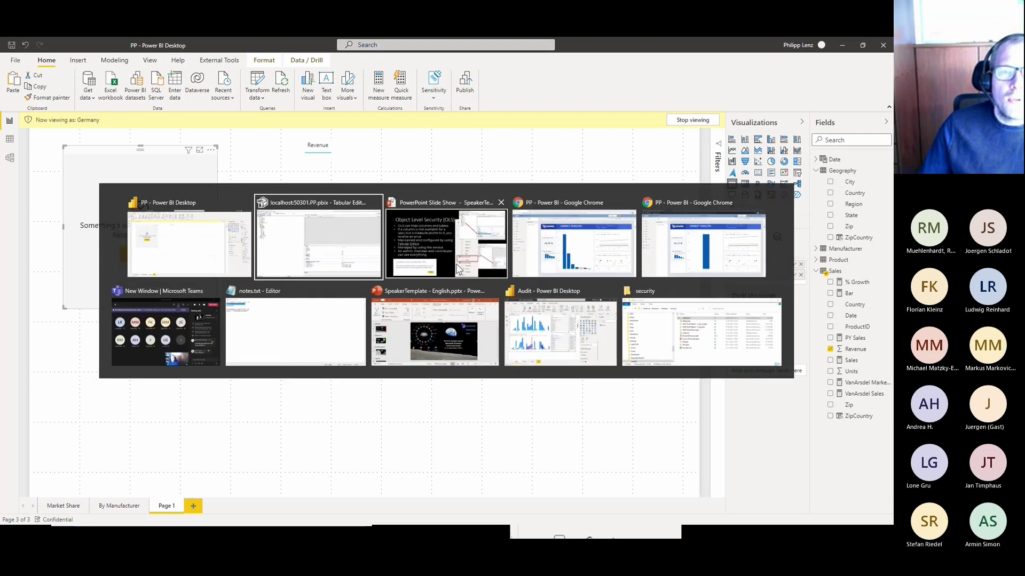
{"action": "key", "text": "alt+Tab"}
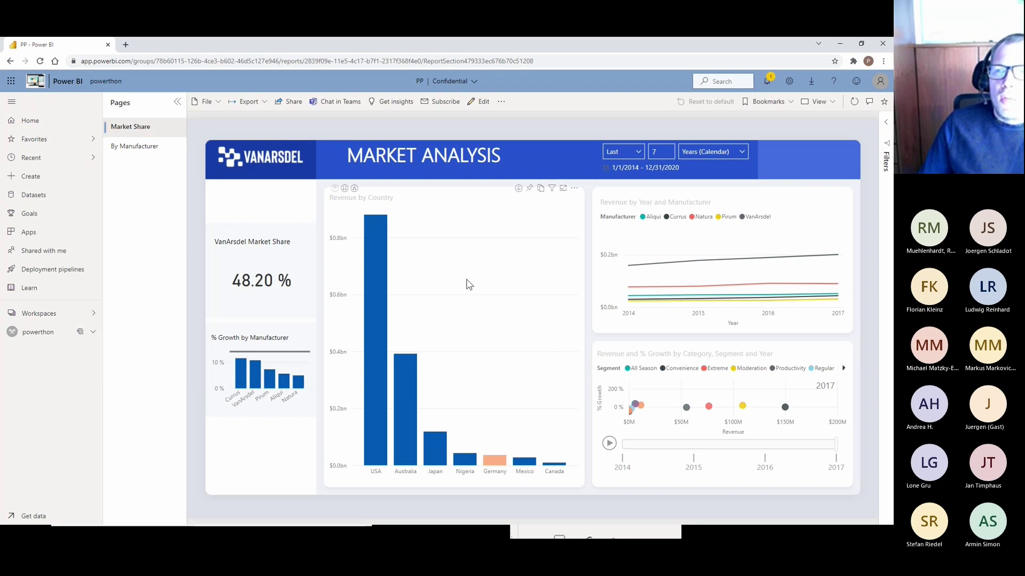
{"action": "key", "text": "F5"}
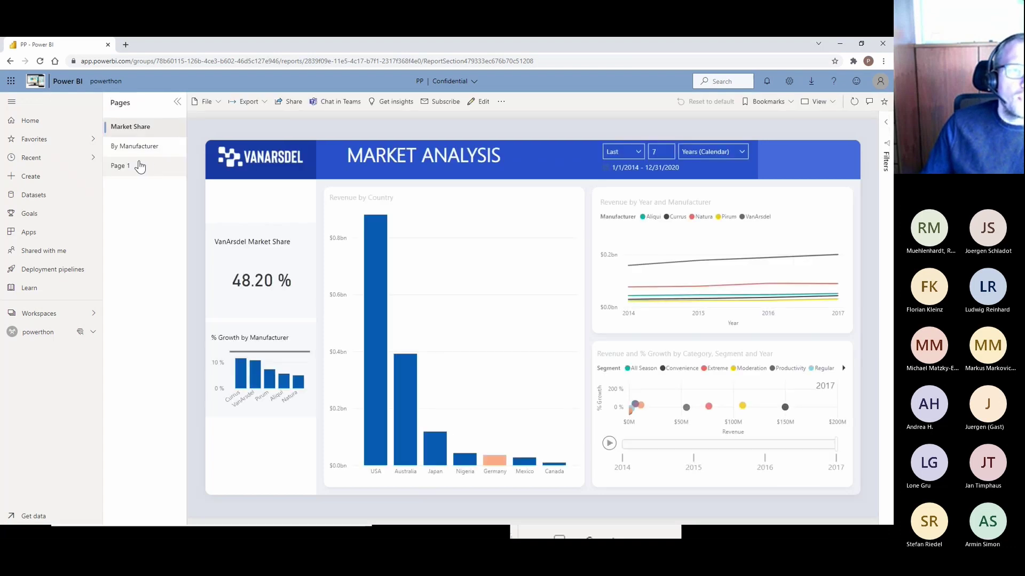
{"action": "left_click", "coordinate": [137, 166]}
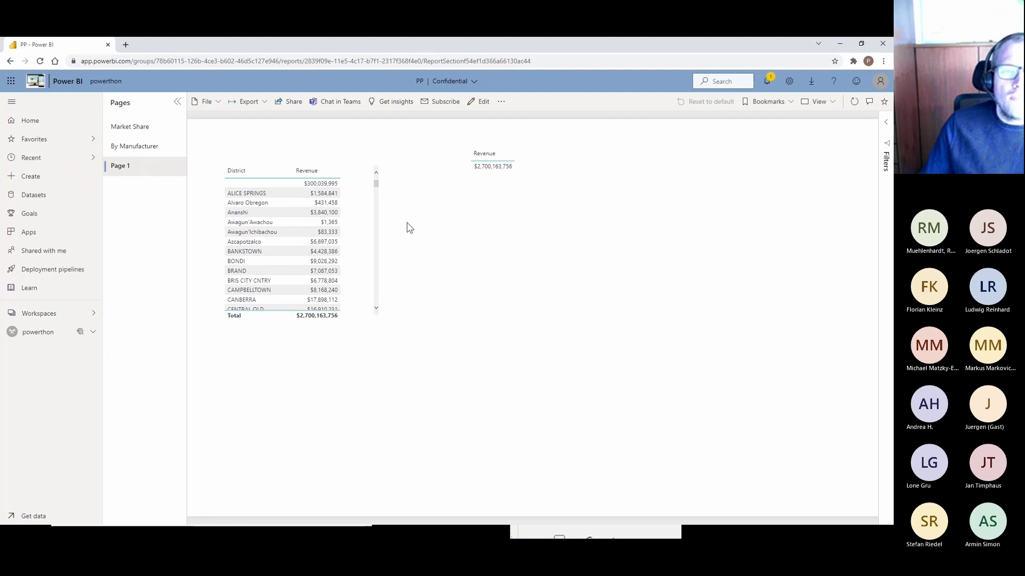
Switch to the incognito Chrome window, reload the PP report and view Page 1 as the restricted user
{"action": "key", "text": "alt+Tab"}
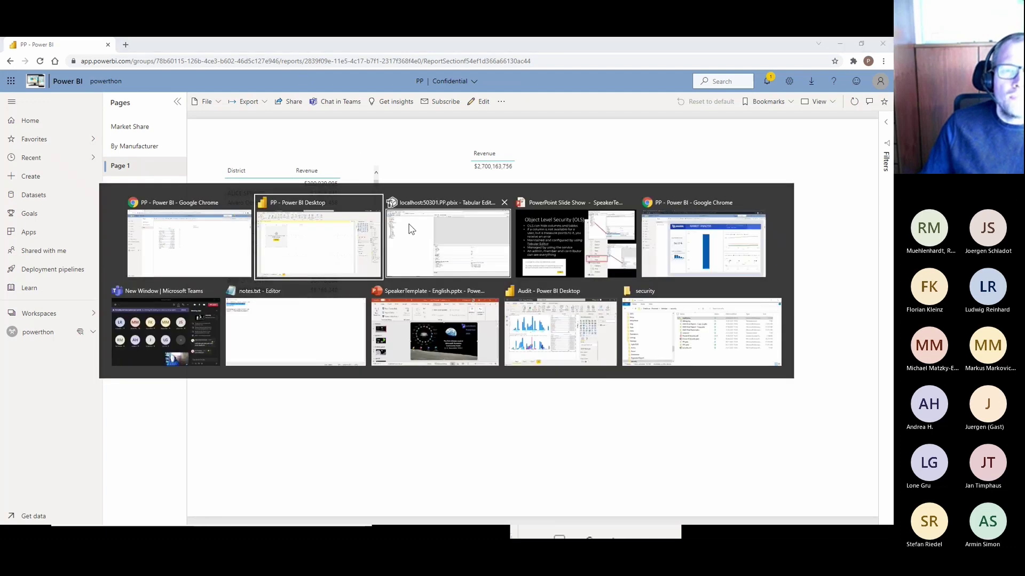
{"action": "left_click", "coordinate": [688, 251]}
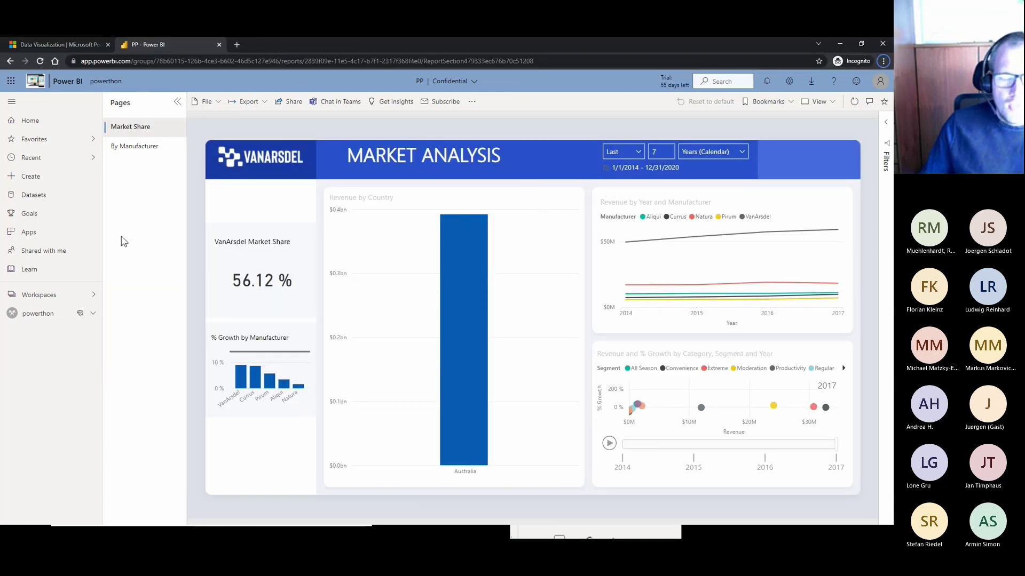
{"action": "key", "text": "F5"}
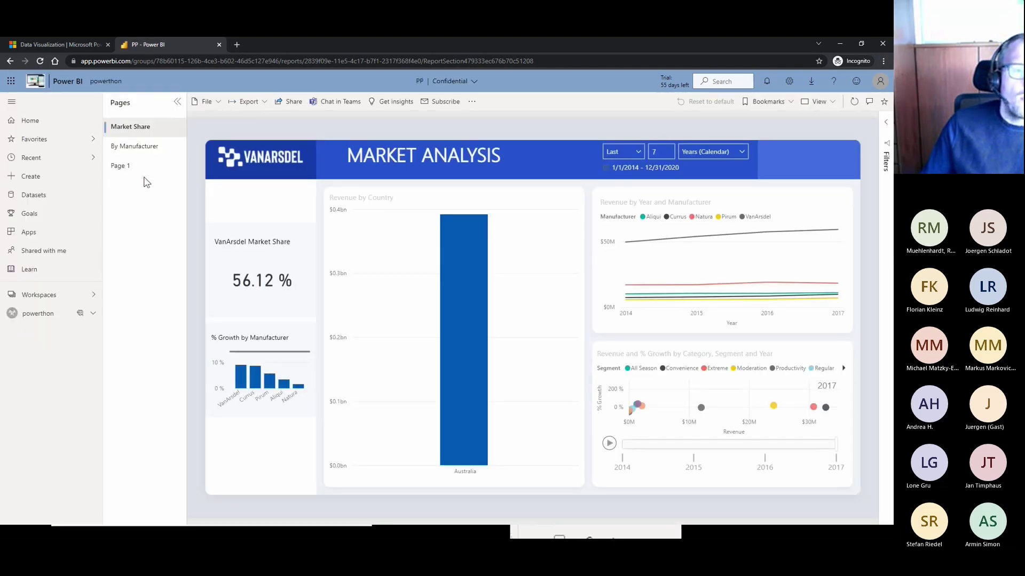
{"action": "left_click", "coordinate": [142, 168]}
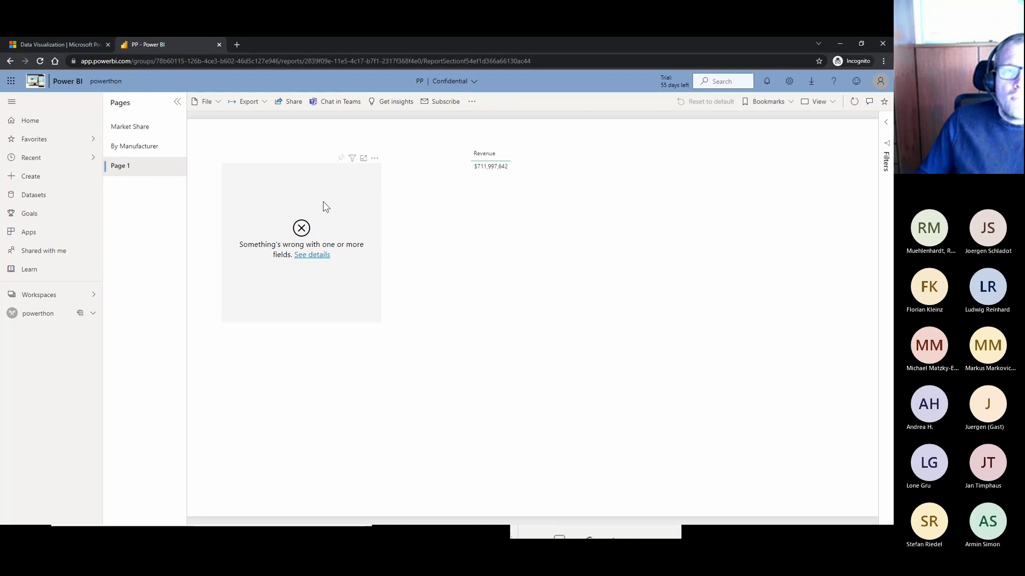
Return to Tabular Editor to review the District column's Germany role security and switch to the PowerPoint slide show
{"action": "key", "text": "alt+Tab"}
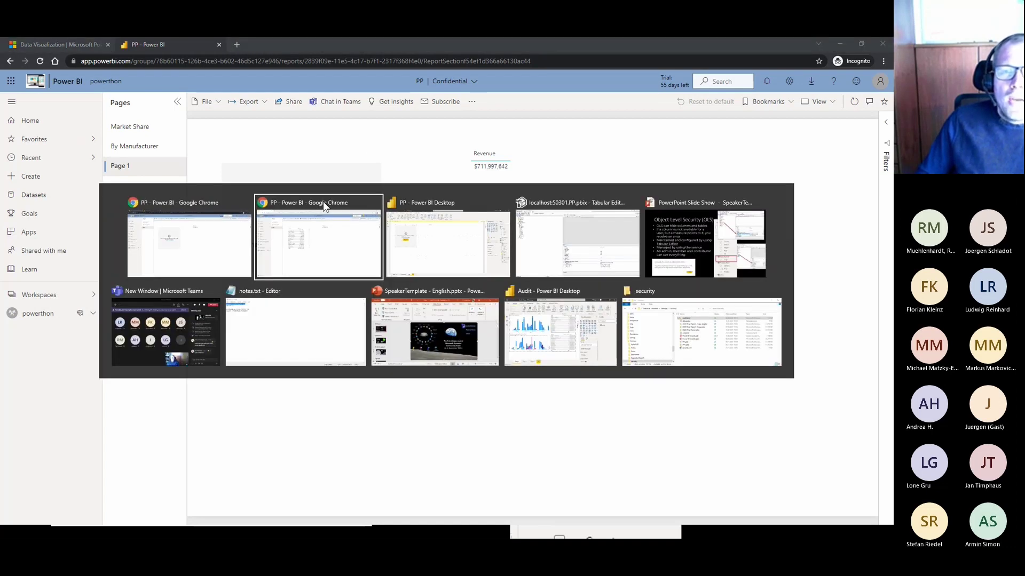
{"action": "key", "text": "alt+Tab"}
{"action": "key", "text": "alt+Tab"}
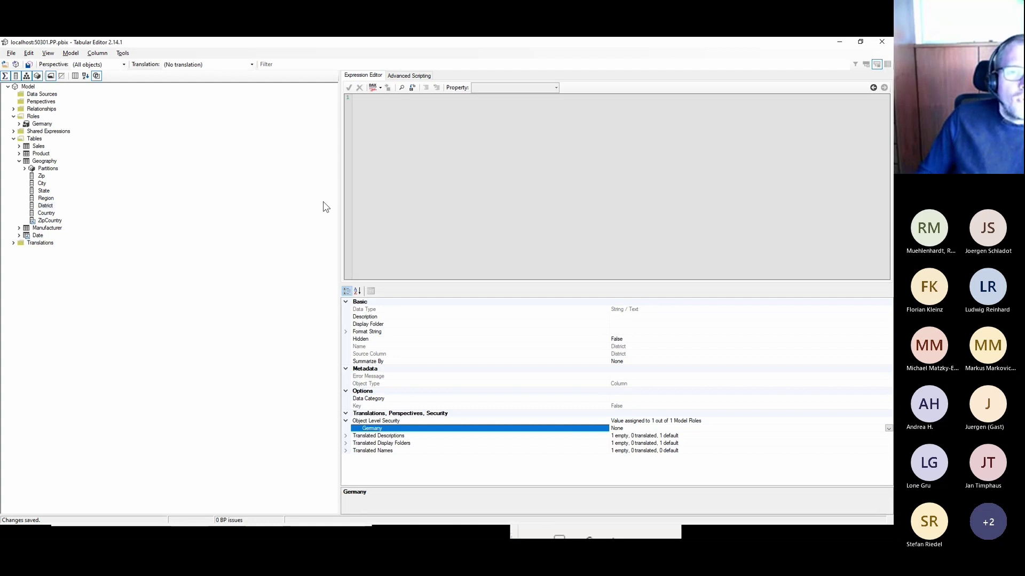
{"action": "key", "text": "alt+Tab"}
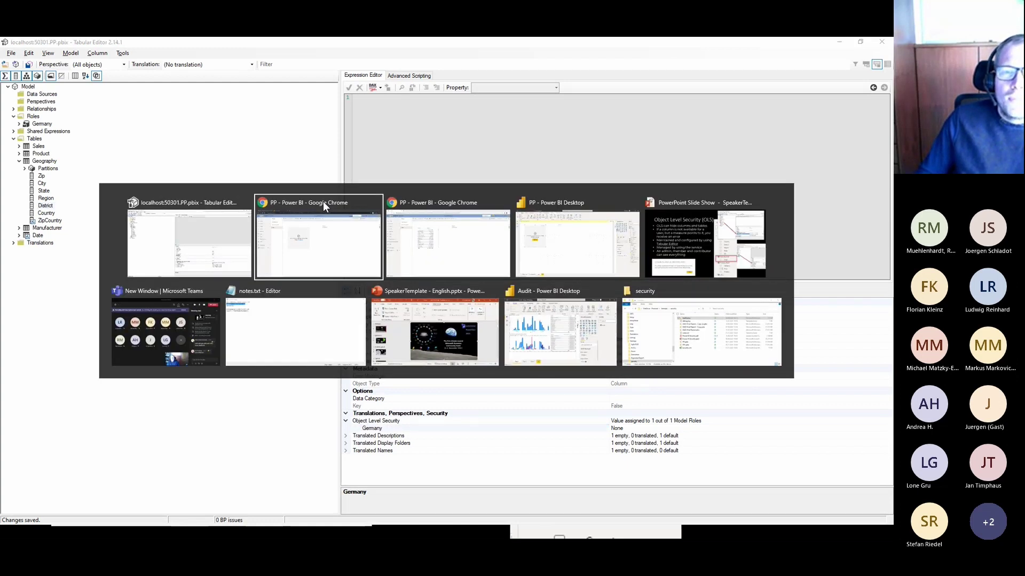
{"action": "key", "text": "alt+Tab"}
{"action": "key", "text": "alt+Tab"}
{"action": "key", "text": "alt+Tab"}
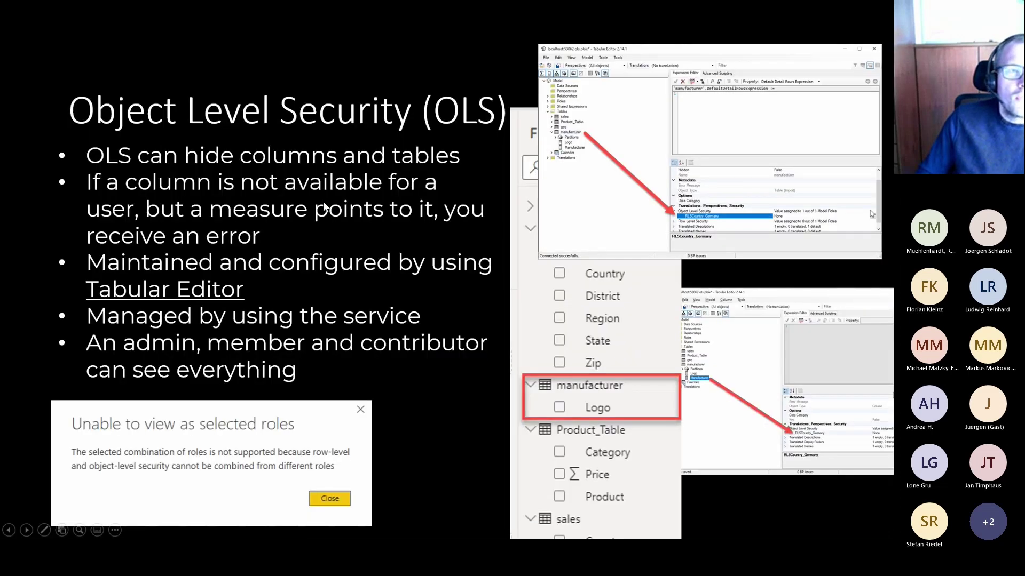
{"action": "key", "text": "Right"}
{"action": "key", "text": "Right"}
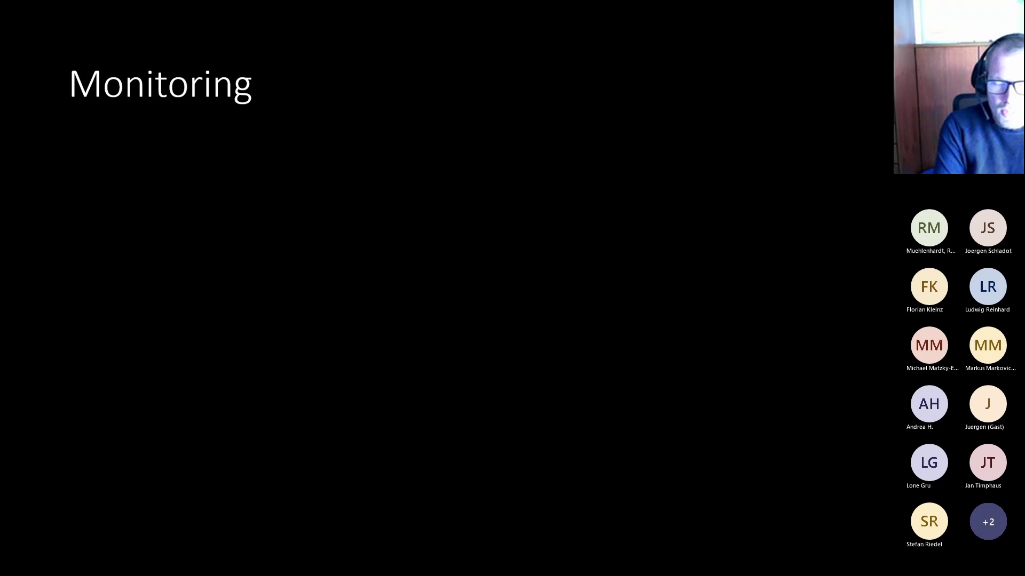
{"action": "key", "text": "Right"}
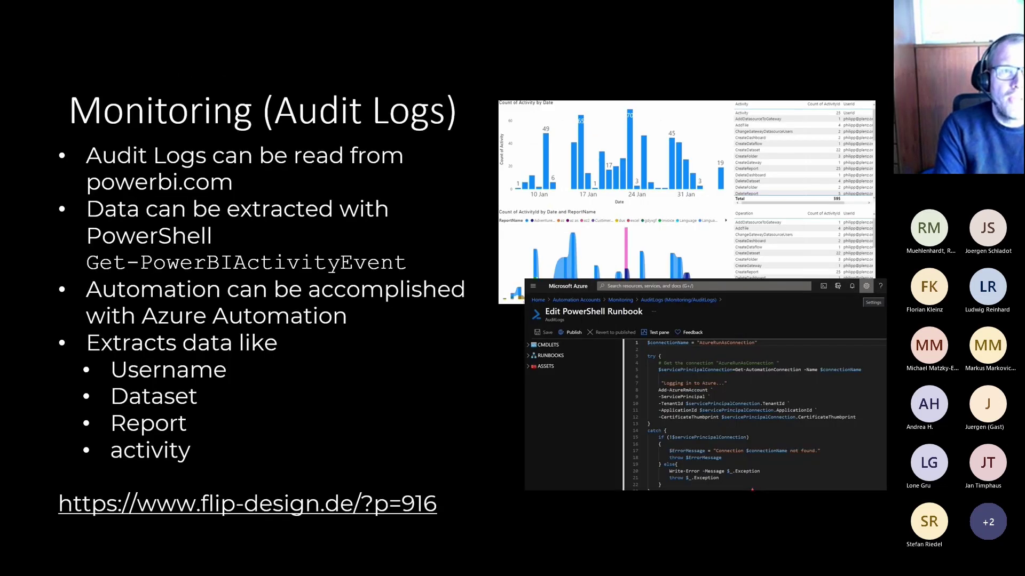